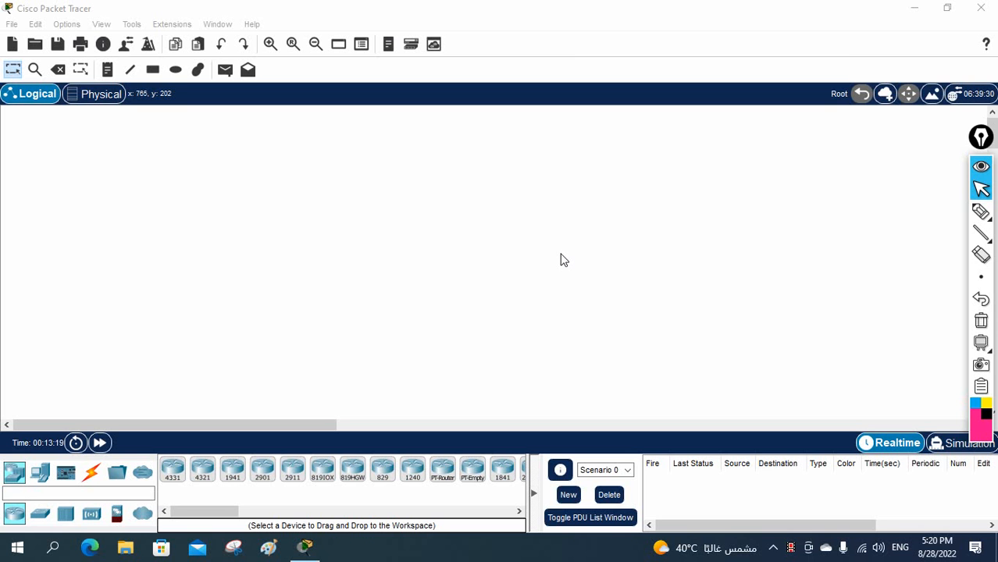
Handwrite "Etherchannel" on the screen with the annotation pen and erase it.
left_click(981, 212)
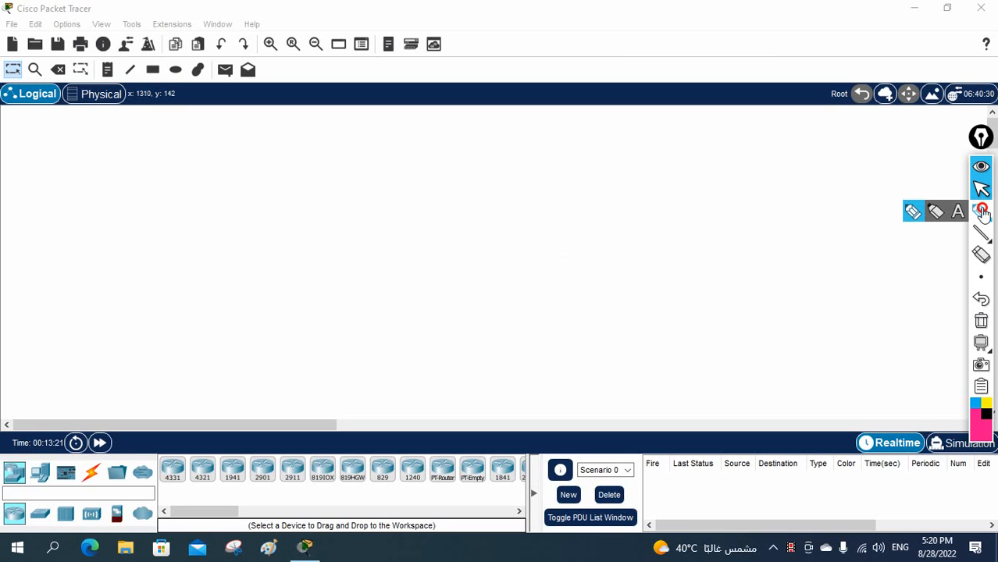
mouse_move(414, 197)
left_mouse_down()
mouse_move(475, 196)
mouse_move(551, 173)
mouse_move(637, 174)
left_mouse_up()
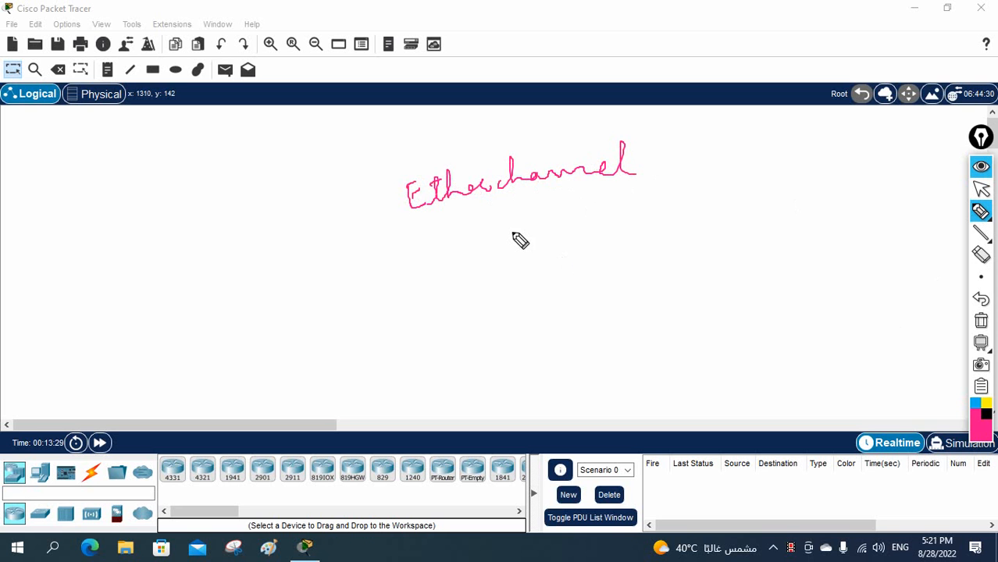
left_click(980, 320)
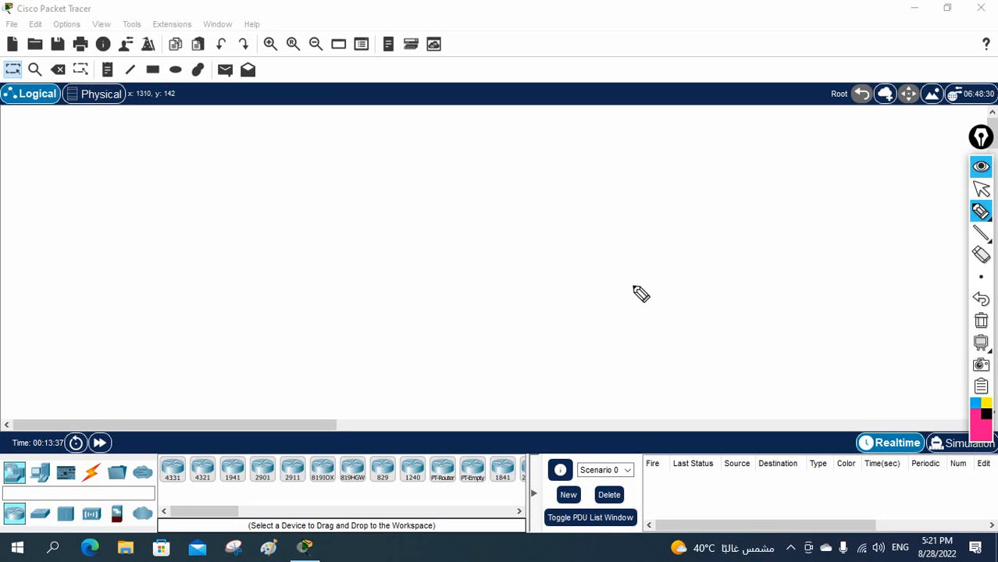
Handwrite and underline "Router" with the annotation pen, erase it and return to the normal pointer.
mouse_move(645, 242)
left_mouse_down()
mouse_move(660, 258)
mouse_move(685, 255)
mouse_move(735, 224)
mouse_move(700, 217)
left_mouse_up()
left_click_drag(652, 282, 715, 263)
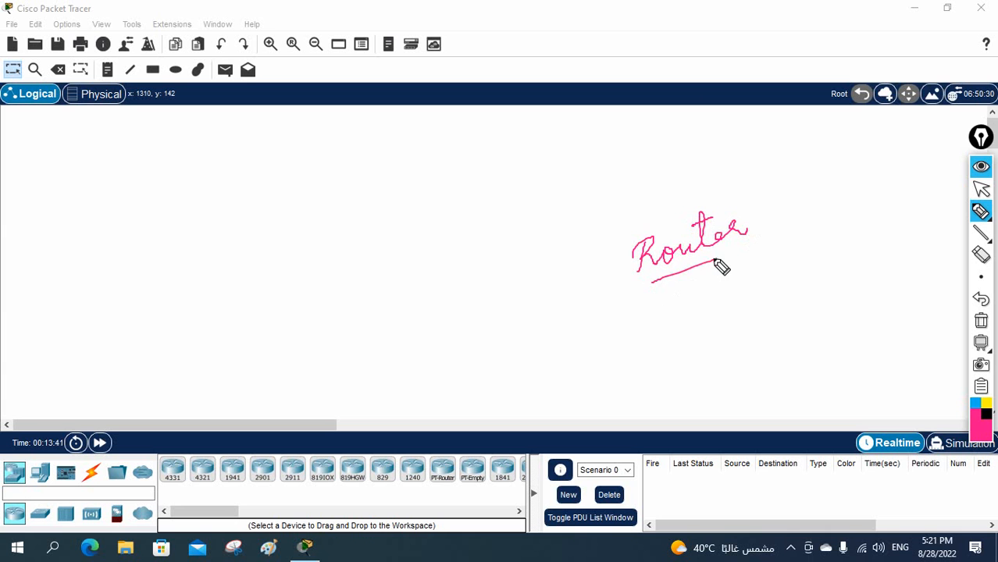
left_click(981, 321)
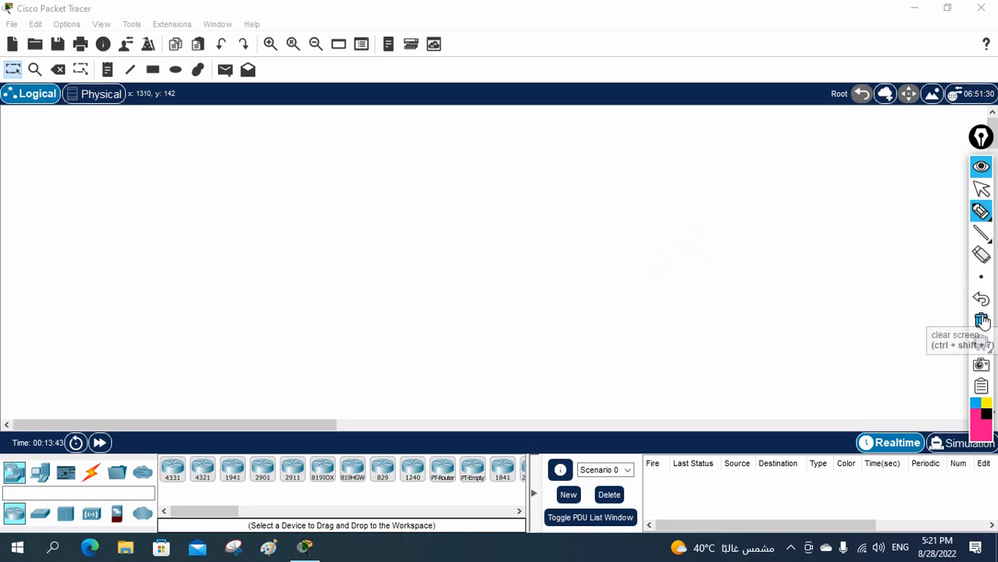
left_click(982, 189)
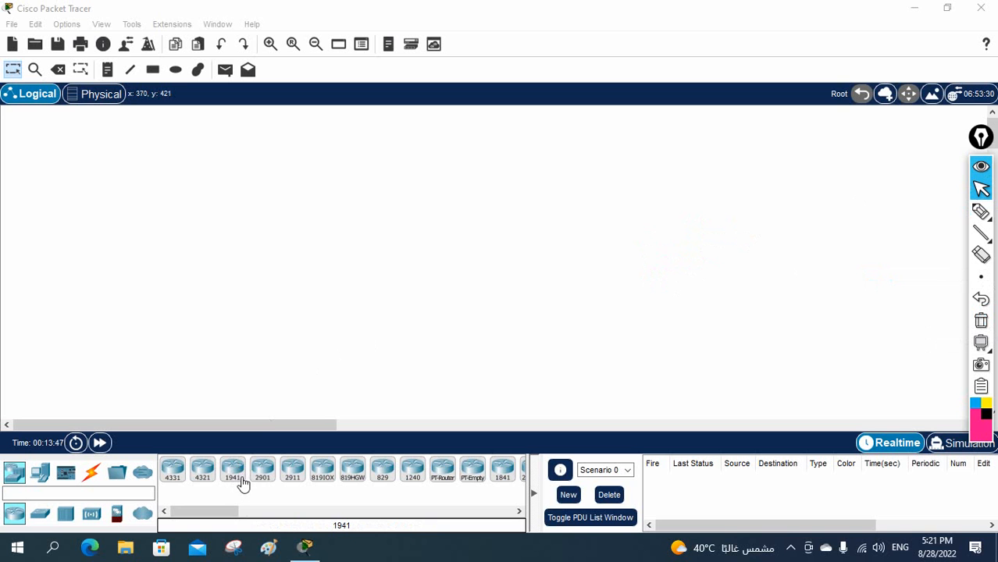
Place a 1941 router and a 2960 switch side by side in the upper part of the workspace.
left_click_drag(237, 476, 283, 142)
left_click(40, 513)
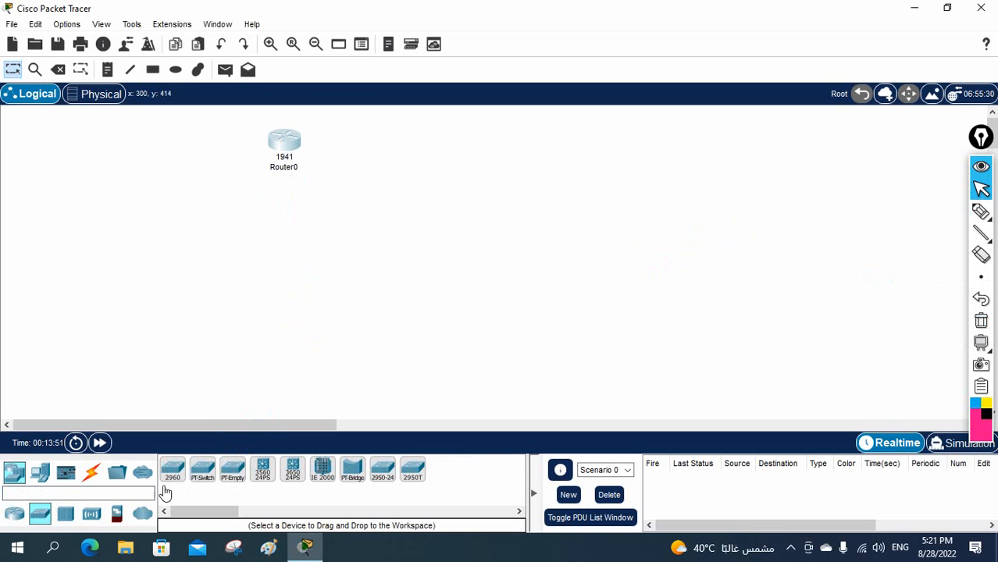
left_click_drag(173, 468, 434, 141)
Rename the router as R1 and the switch as SW1.
left_click(287, 169)
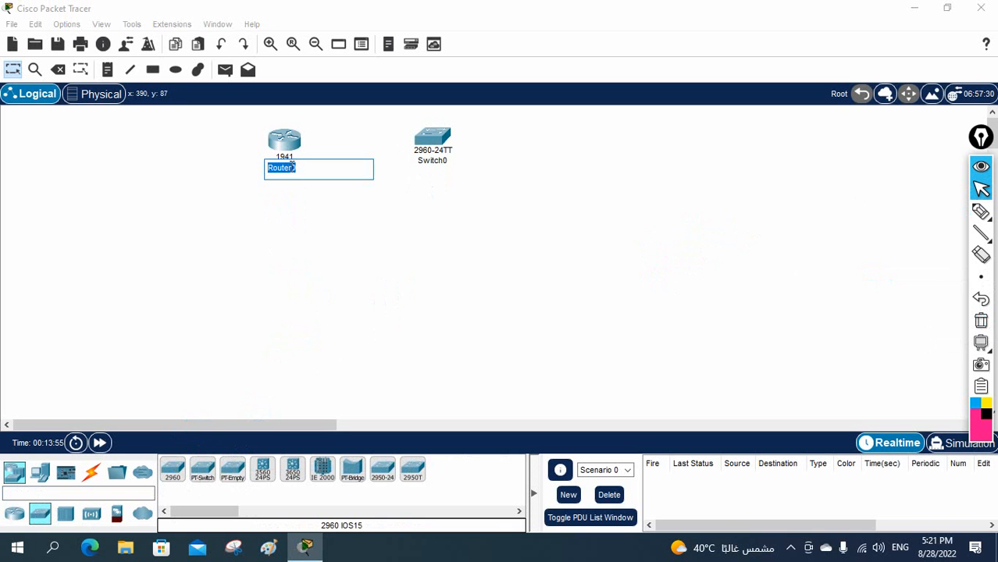
type("R1")
key("Return")
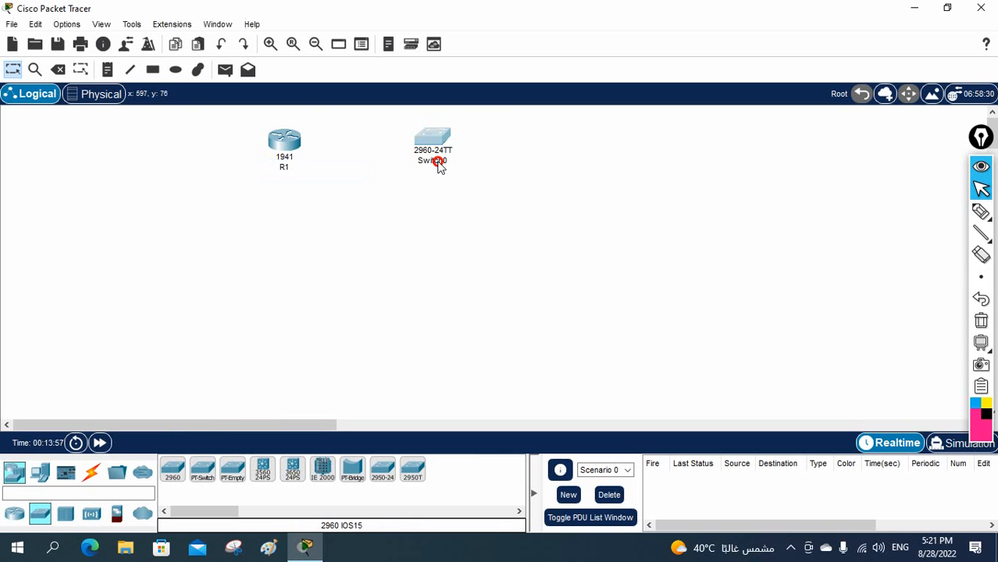
left_click(438, 160)
type("SW1")
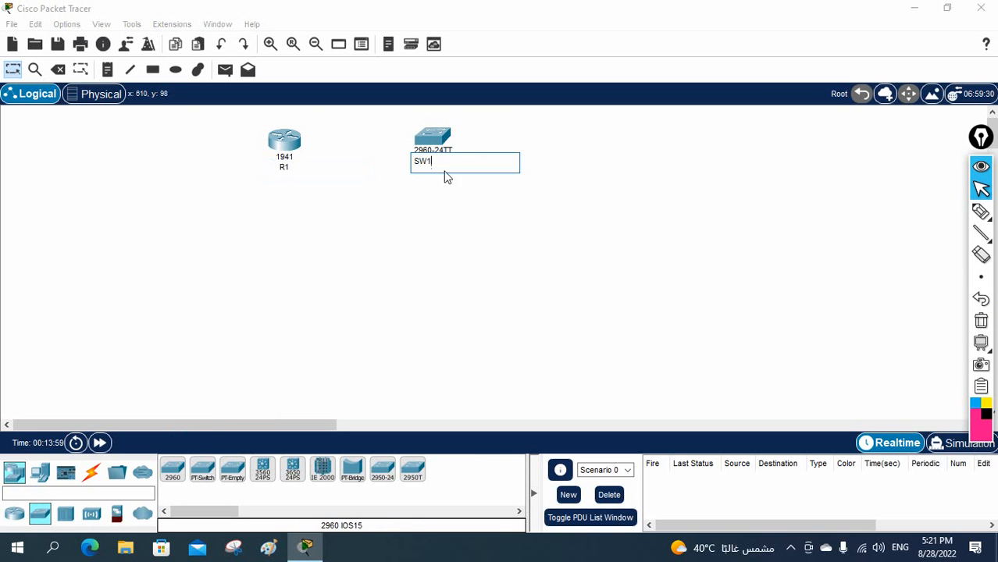
key("Return")
Connect R1 to SW1 with two automatically chosen cables and move R1 farther away from the switch.
left_click(92, 472)
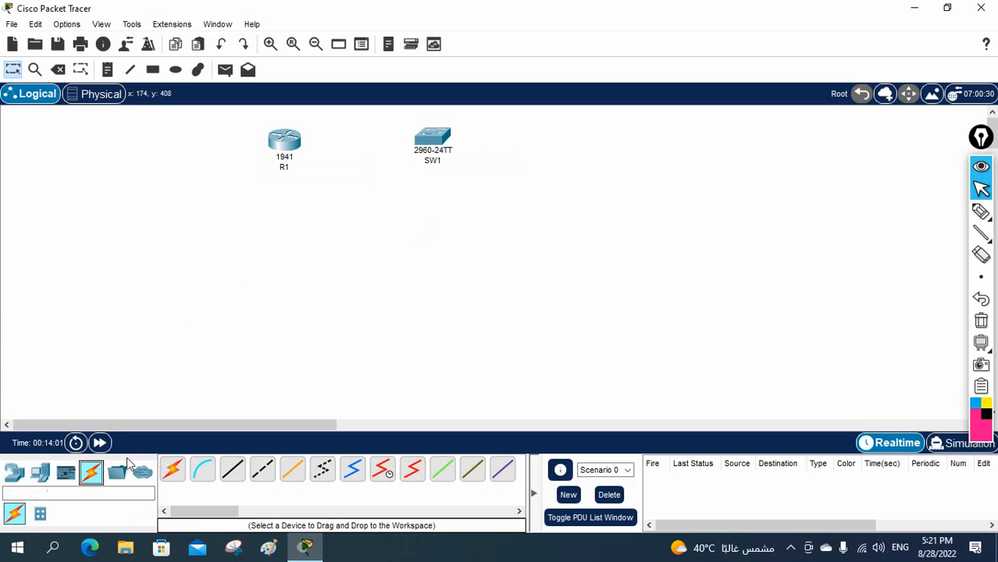
left_click(173, 470)
left_click(296, 140)
left_click(428, 139)
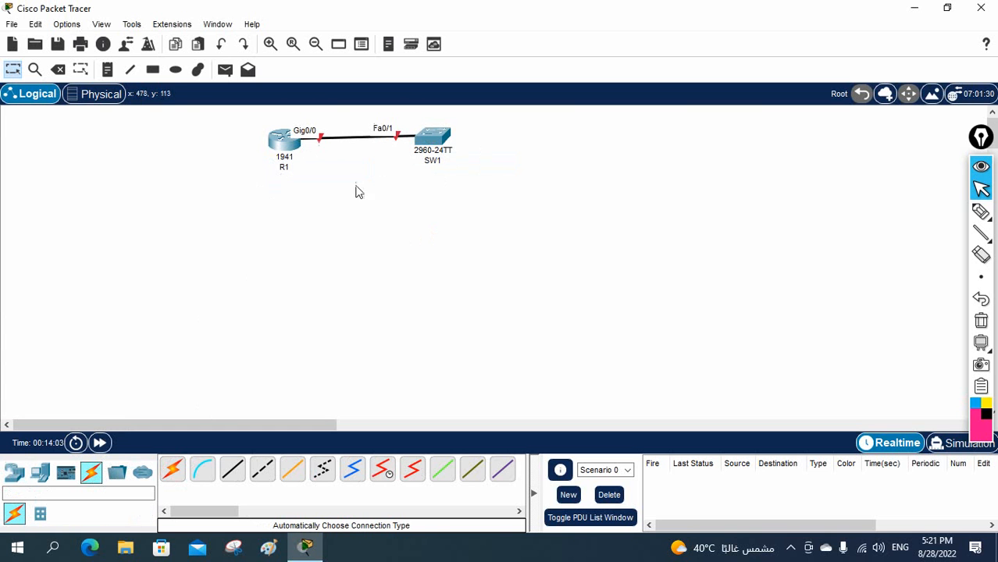
left_click(174, 470)
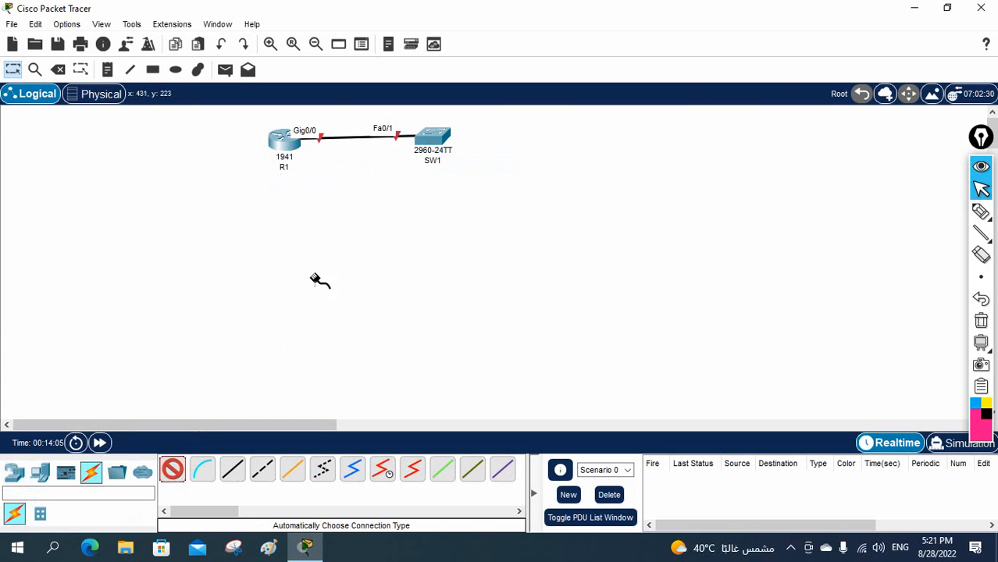
left_click(295, 147)
left_click(431, 139)
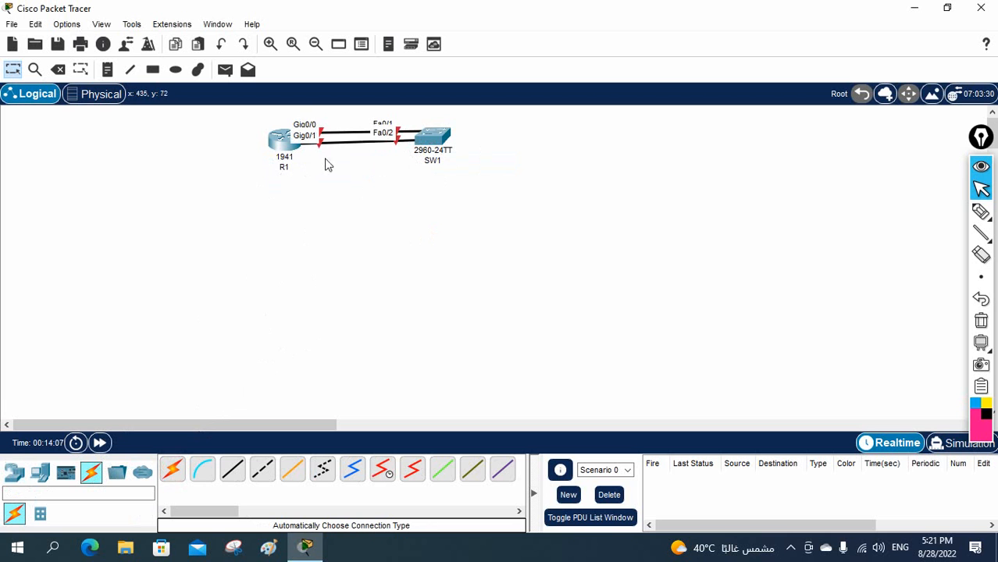
left_click_drag(285, 148, 225, 151)
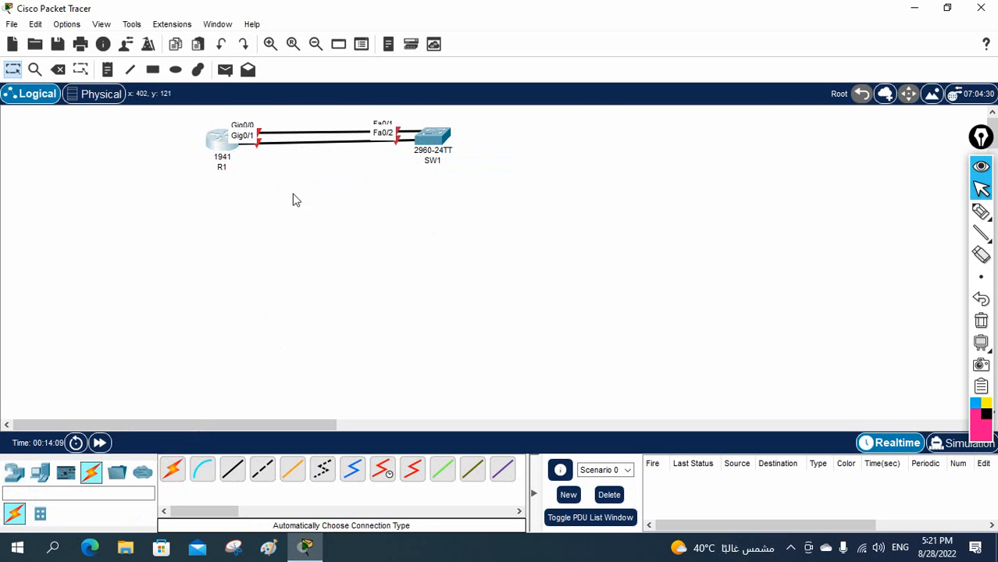
Circle both ends of the two links between R1 and SW1 with the annotation pen.
left_click(981, 211)
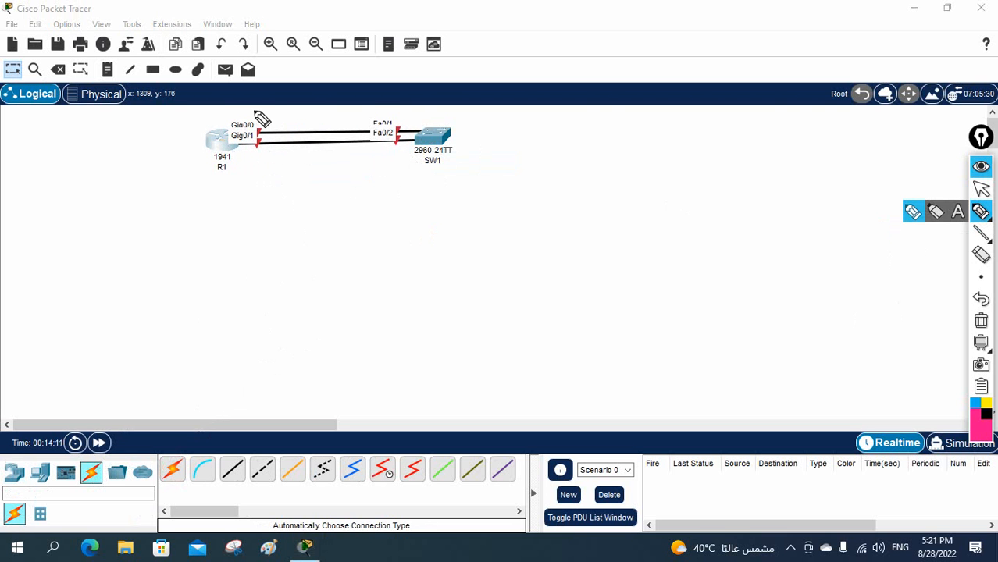
mouse_move(256, 122)
left_mouse_down()
mouse_move(260, 168)
mouse_move(255, 123)
left_mouse_up()
mouse_move(388, 117)
left_mouse_down()
mouse_move(383, 162)
mouse_move(391, 119)
left_mouse_up()
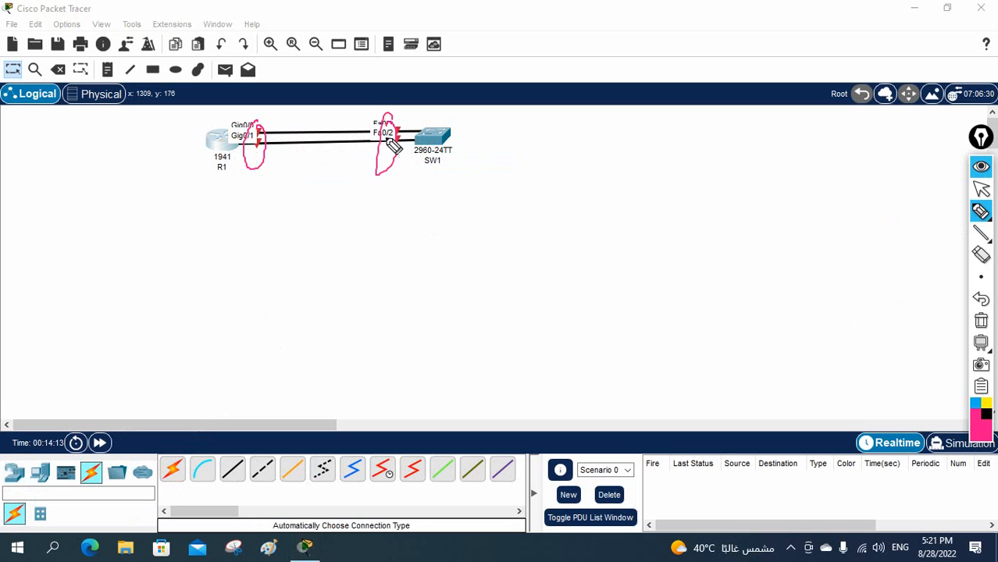
left_click(981, 188)
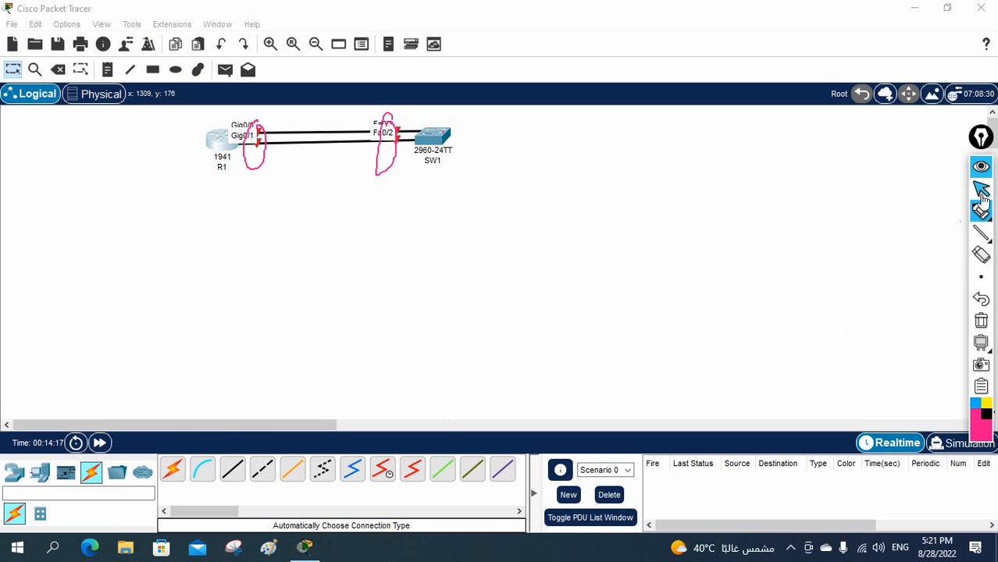
Add a PC below and to the right of SW1 and connect it to the switch with an automatically chosen cable.
left_click(40, 472)
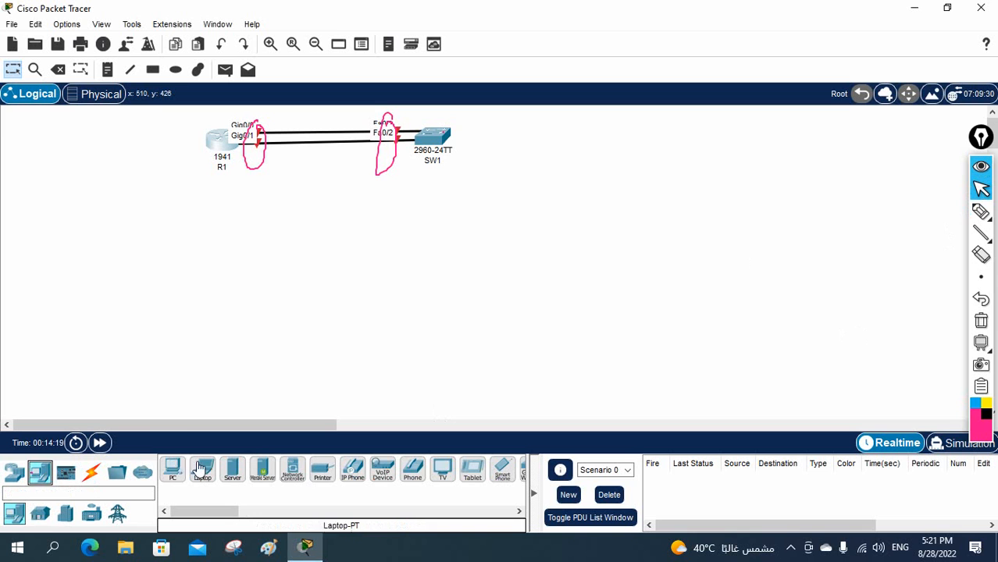
left_click_drag(172, 468, 500, 201)
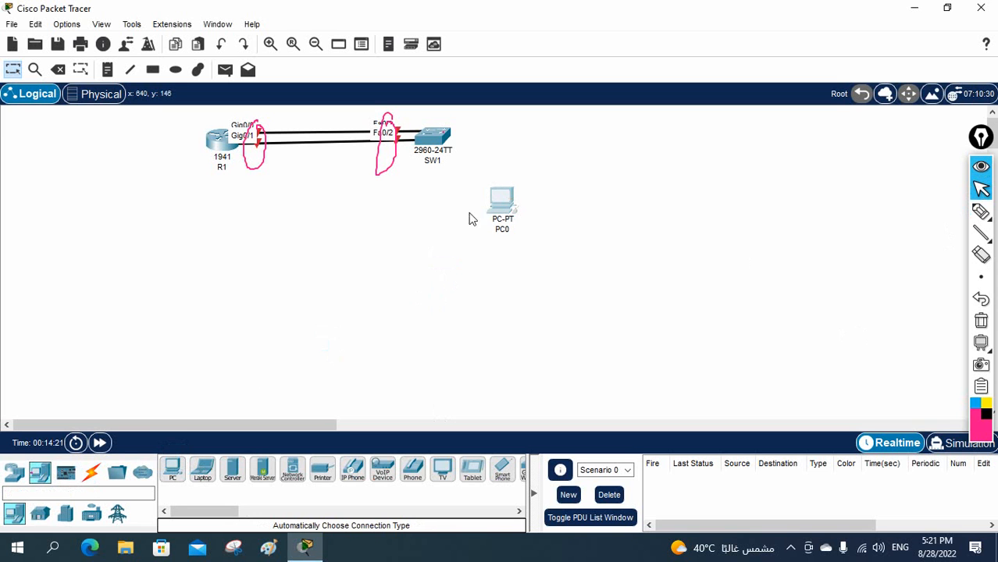
left_click(89, 473)
left_click(172, 468)
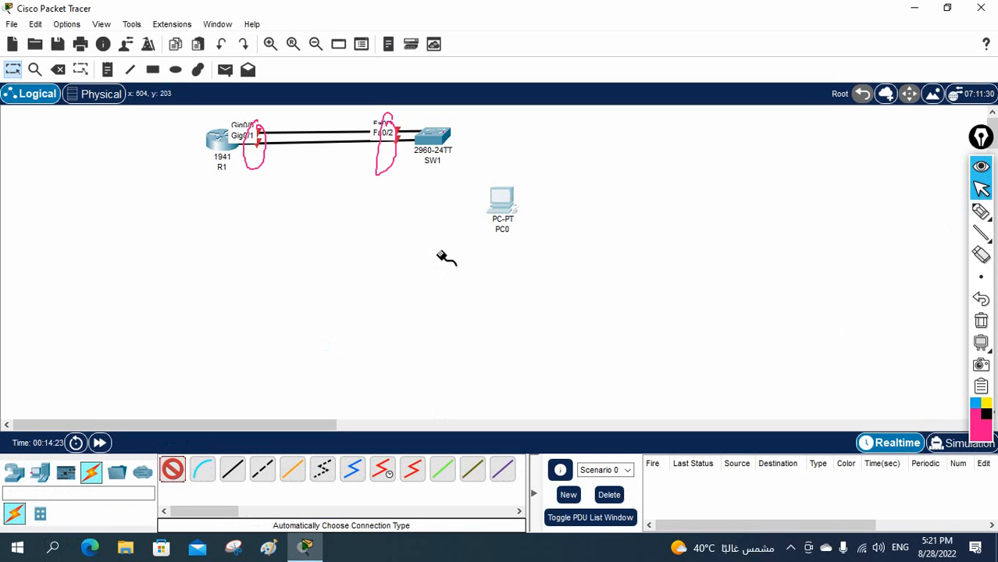
left_click(437, 144)
left_click(499, 199)
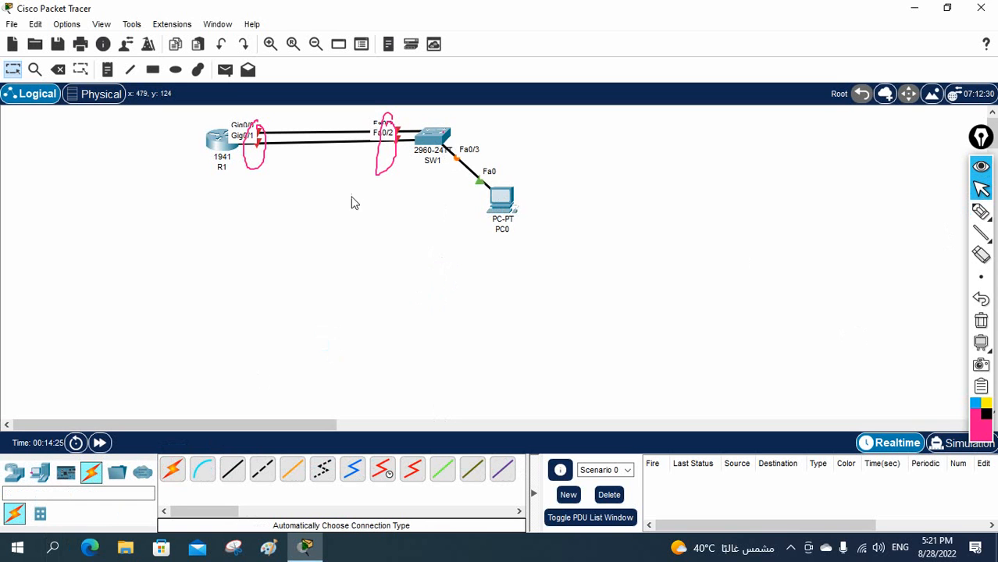
Clear the pen marks and move the whole topology to the workspace's left edge, nudging R1 slightly.
left_click(981, 320)
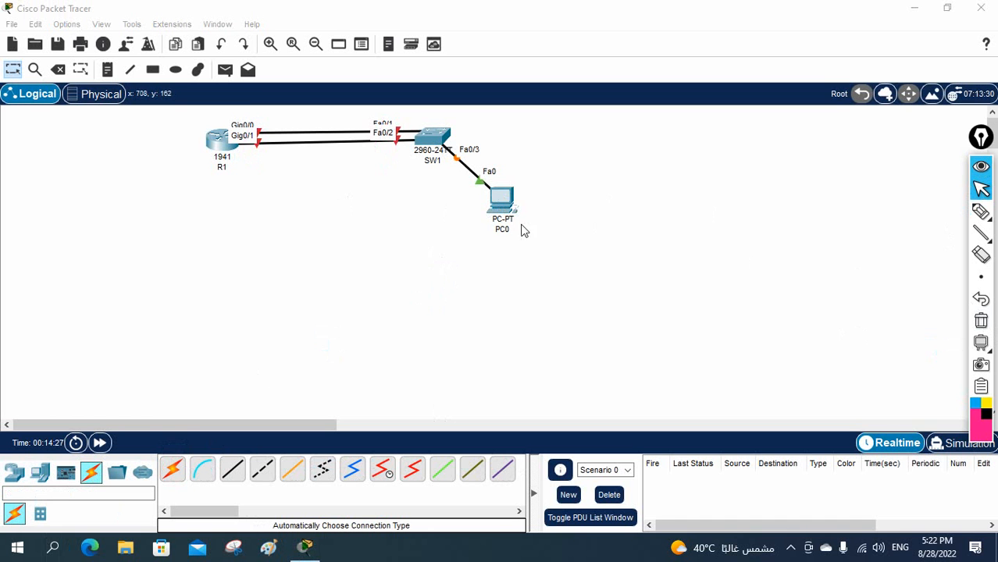
left_click_drag(171, 121, 563, 255)
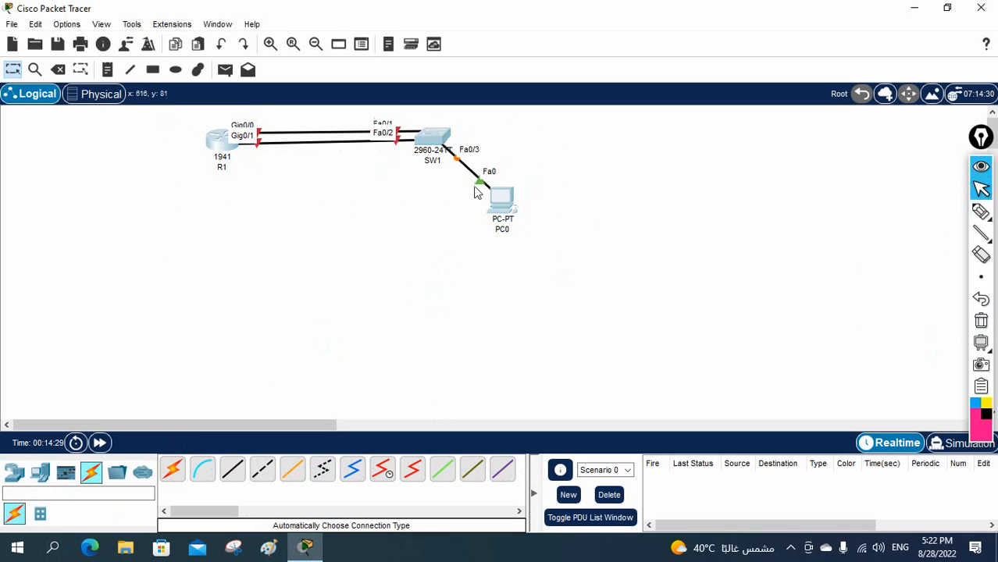
left_click_drag(430, 141, 244, 150)
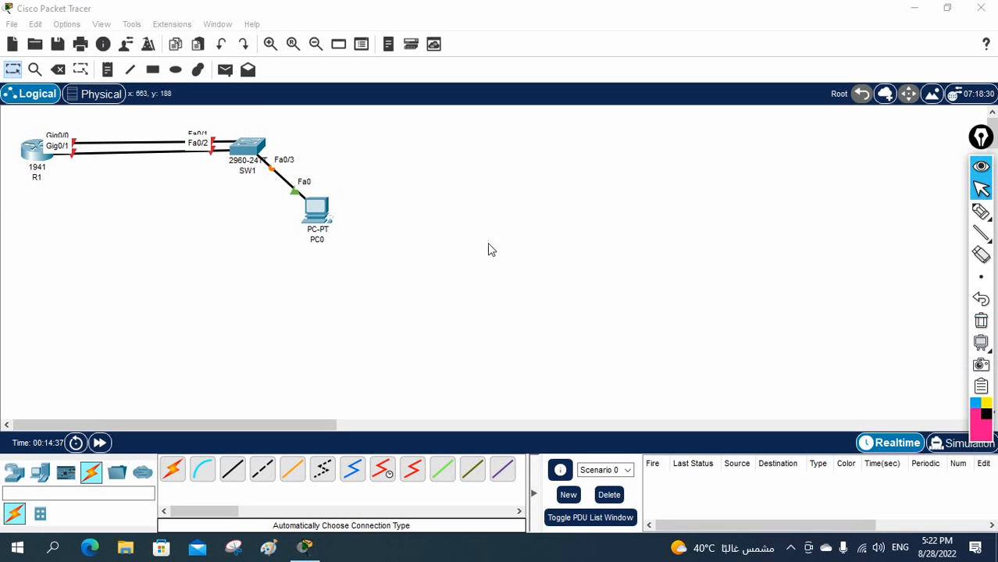
mouse_move(33, 156)
left_mouse_down()
mouse_move(33, 139)
mouse_move(30, 158)
left_mouse_up()
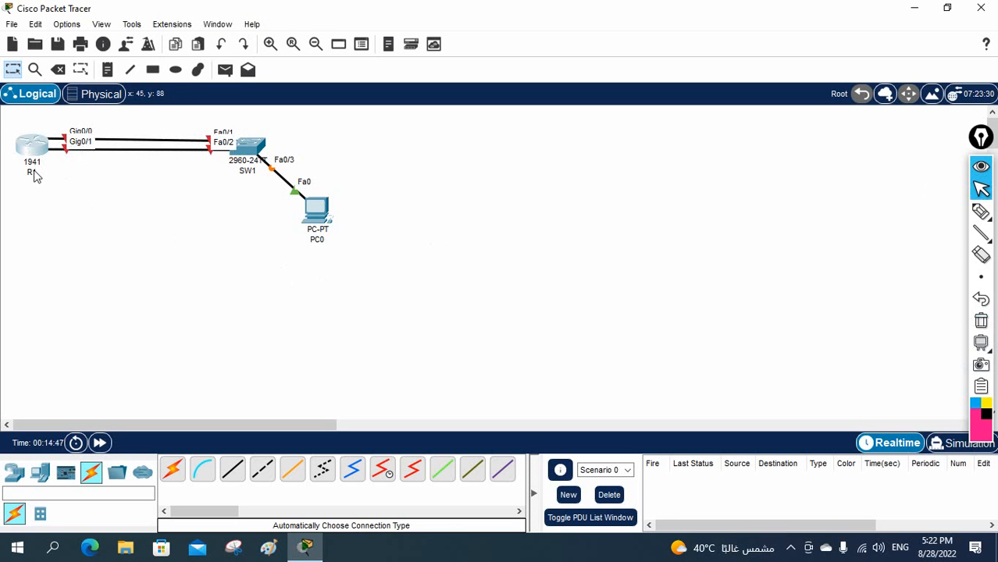
Add a text note reading 192.168.1.1/24 below R1.
mouse_move(33, 173)
left_click(108, 69)
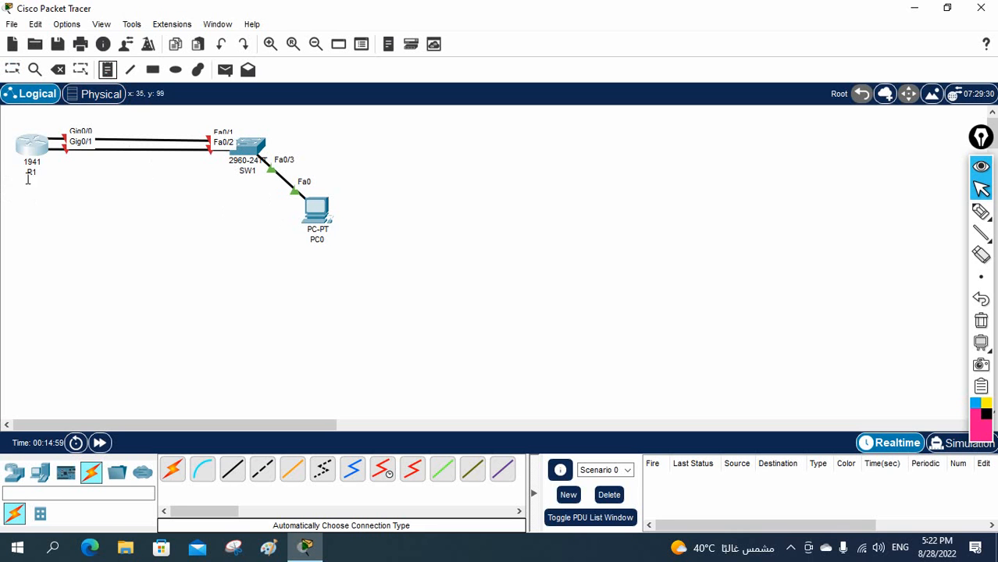
left_click(14, 185)
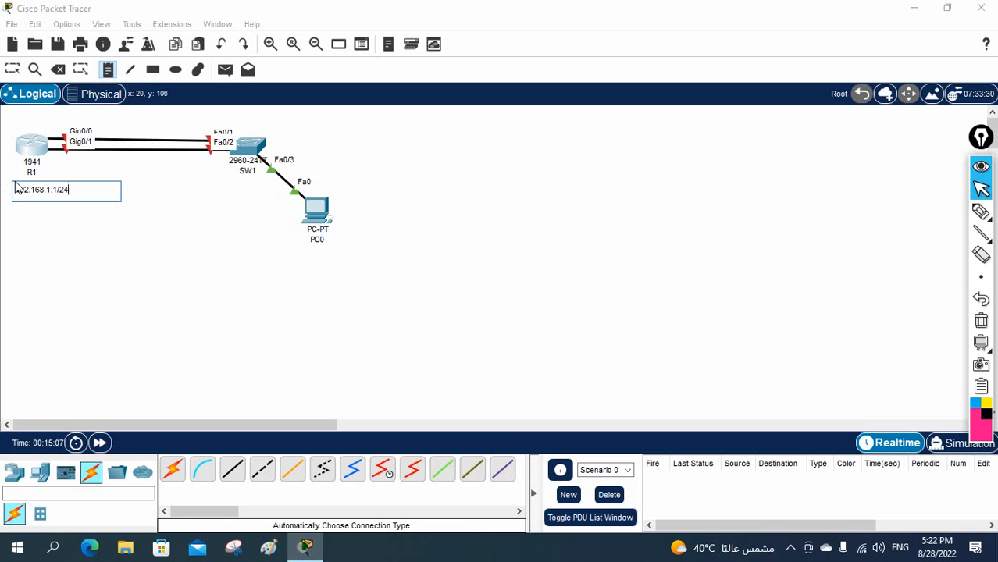
type("192.168.1.1/24")
left_click(117, 273)
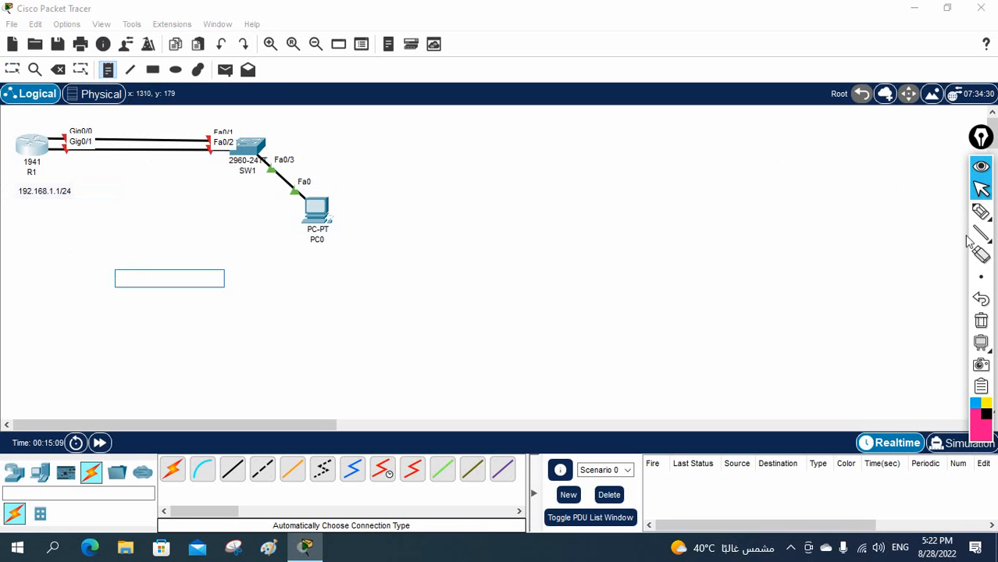
Circle R1's two interfaces with the annotation pen and draw an arrow from them to the address note.
mouse_move(980, 213)
left_click(915, 211)
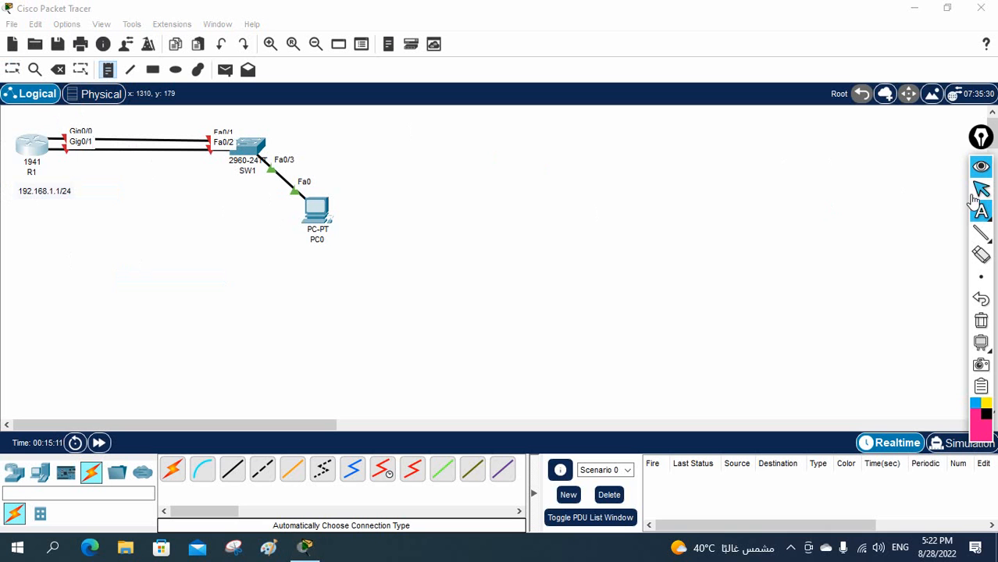
left_click(915, 213)
mouse_move(55, 133)
left_mouse_down()
mouse_move(68, 168)
mouse_move(58, 191)
mouse_move(47, 184)
left_mouse_up()
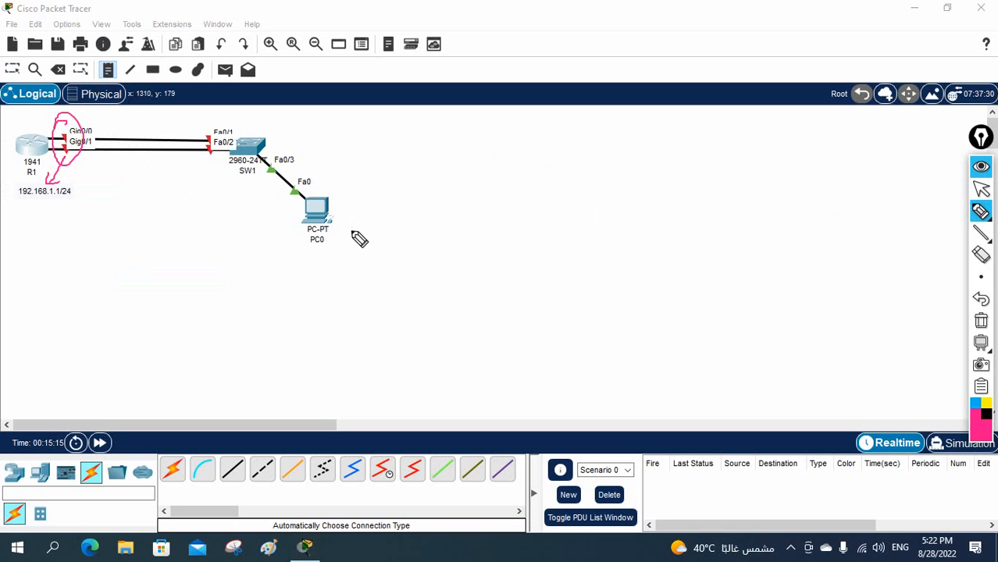
left_click(981, 189)
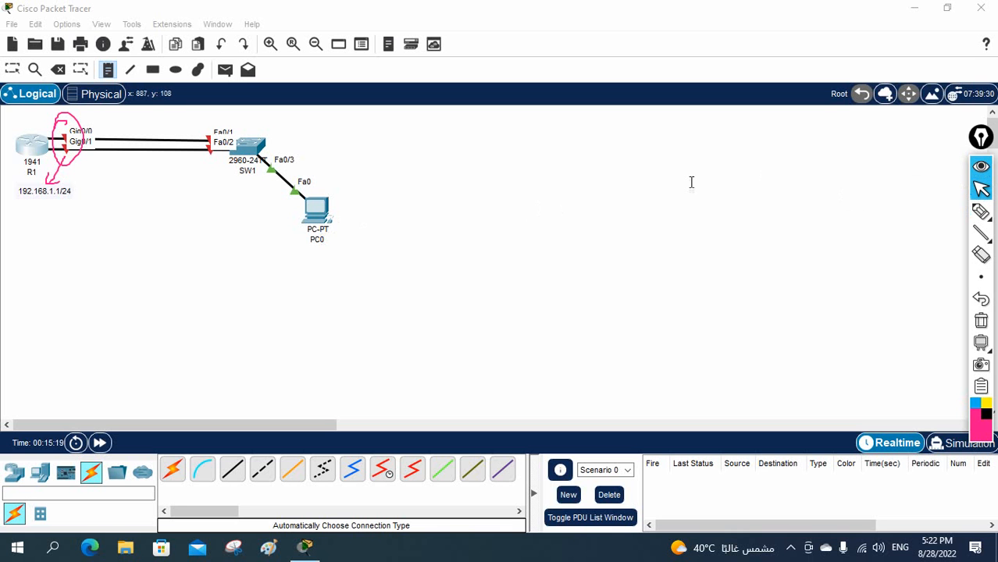
Add a text note reading 192.168.1.2 below the PC.
left_click(314, 238)
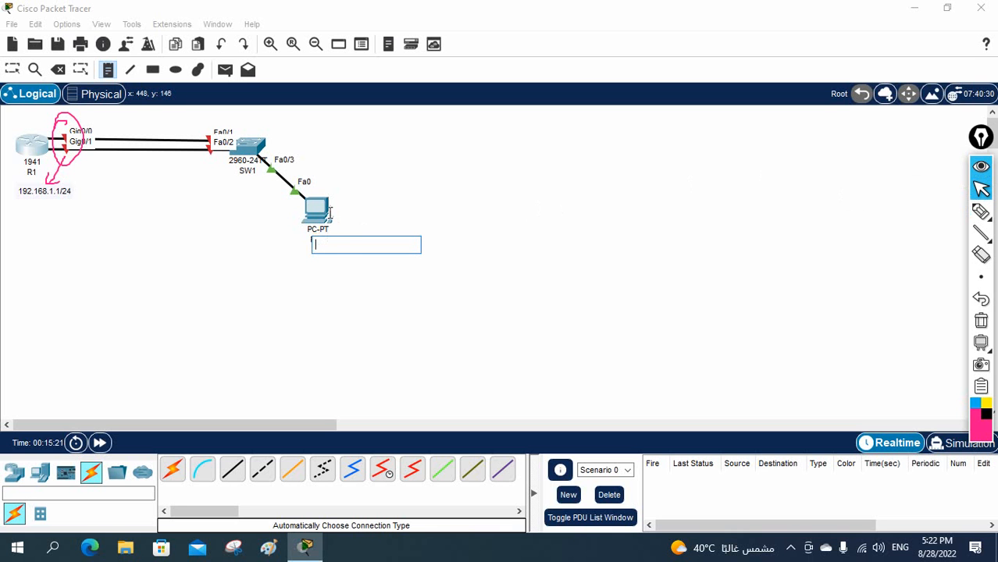
type("1")
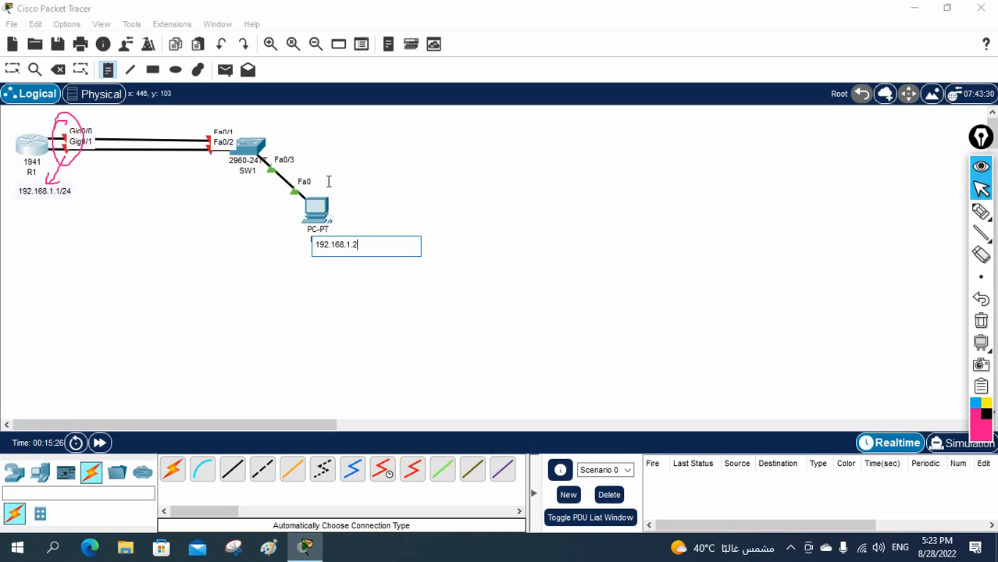
type("92.168.1.2")
left_click(263, 258)
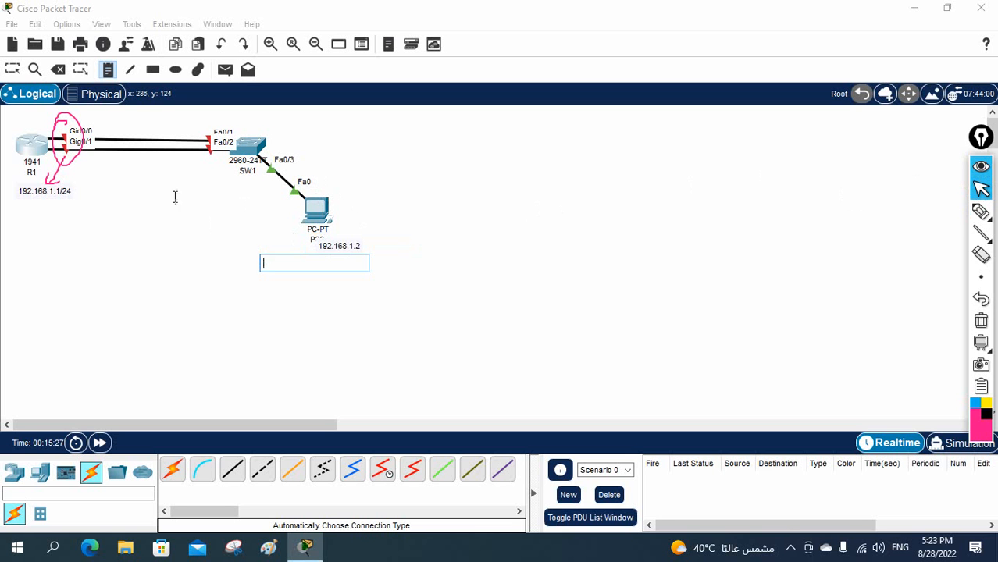
Move the 192.168.1.2 note so it sits centred directly below the PC0 label.
left_click(16, 71)
left_click_drag(344, 248, 325, 255)
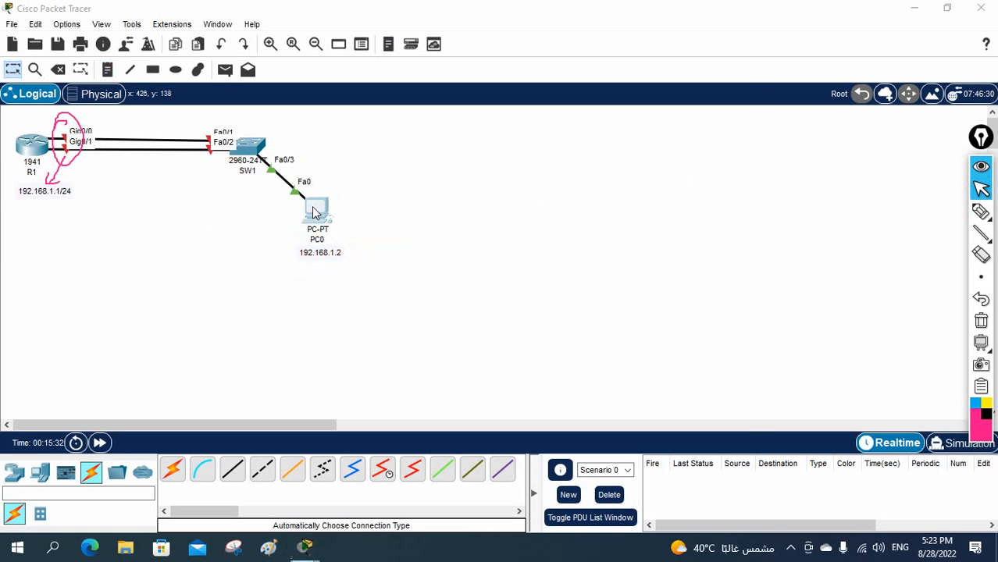
left_click(316, 212)
left_click(362, 45)
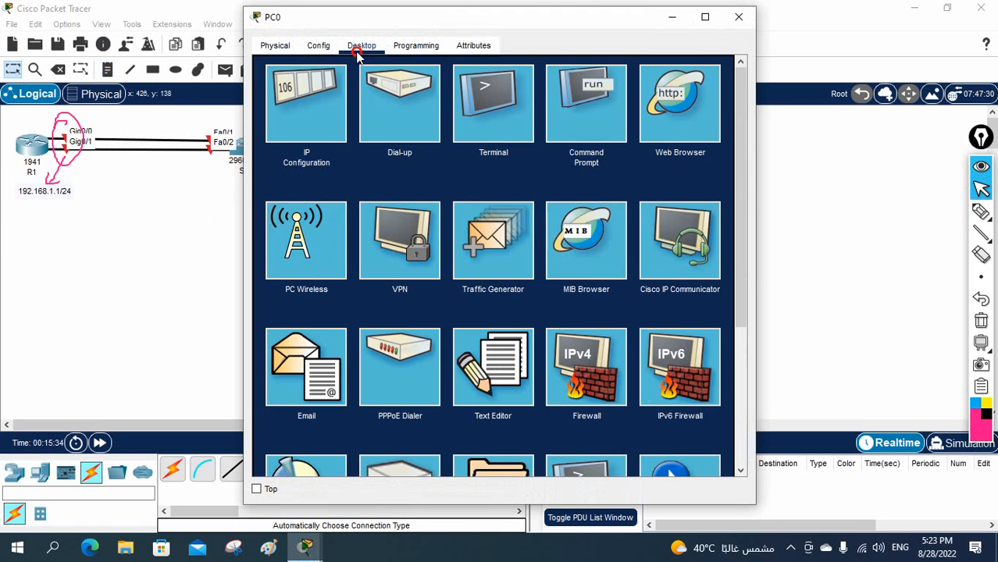
left_click(301, 93)
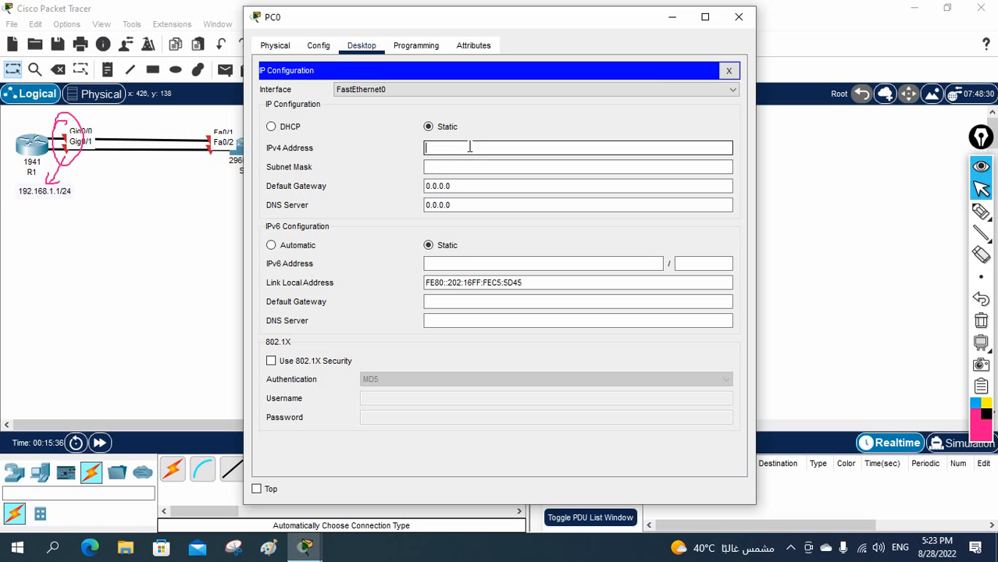
left_click(738, 17)
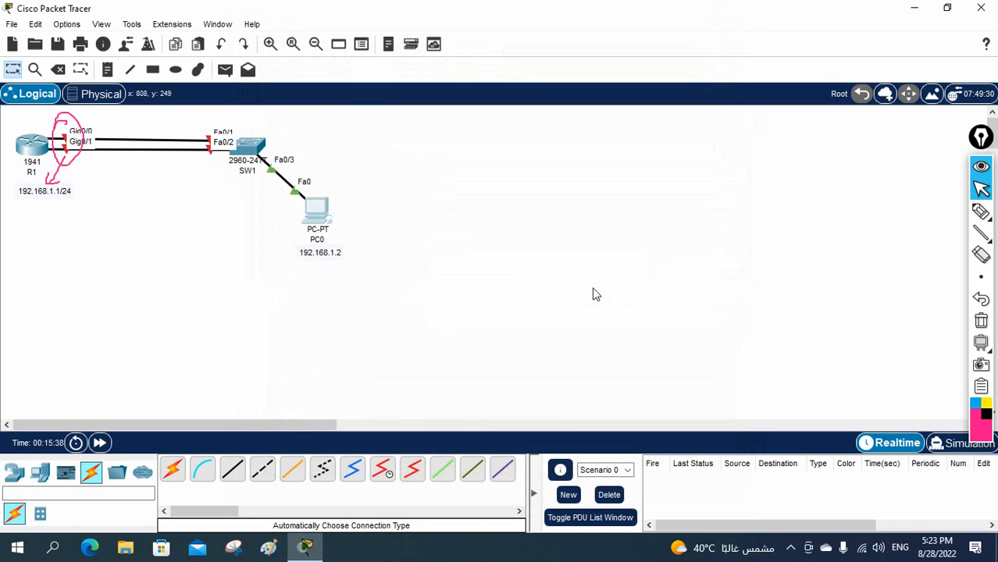
Give PC0 the static IPv4 address 192.168.1.2, subnet mask 255.255.255.0 and default gateway 192.168.1.1, and close its window.
left_click(317, 208)
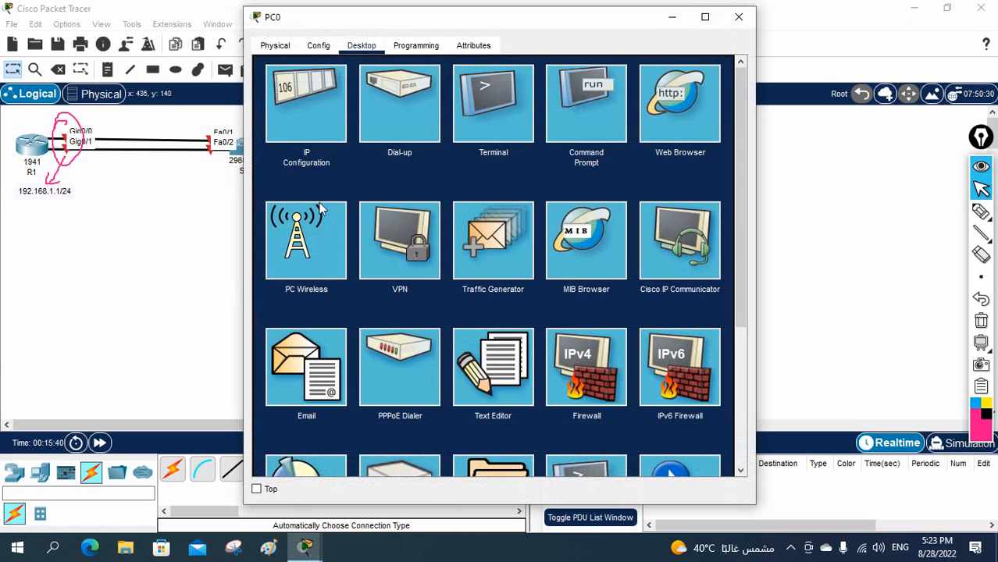
left_click(312, 148)
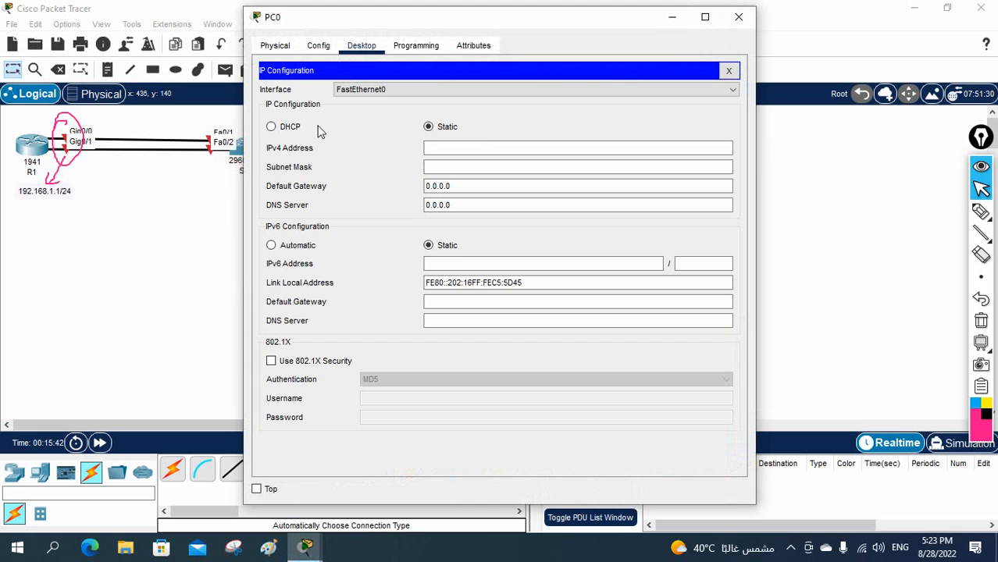
left_click(487, 150)
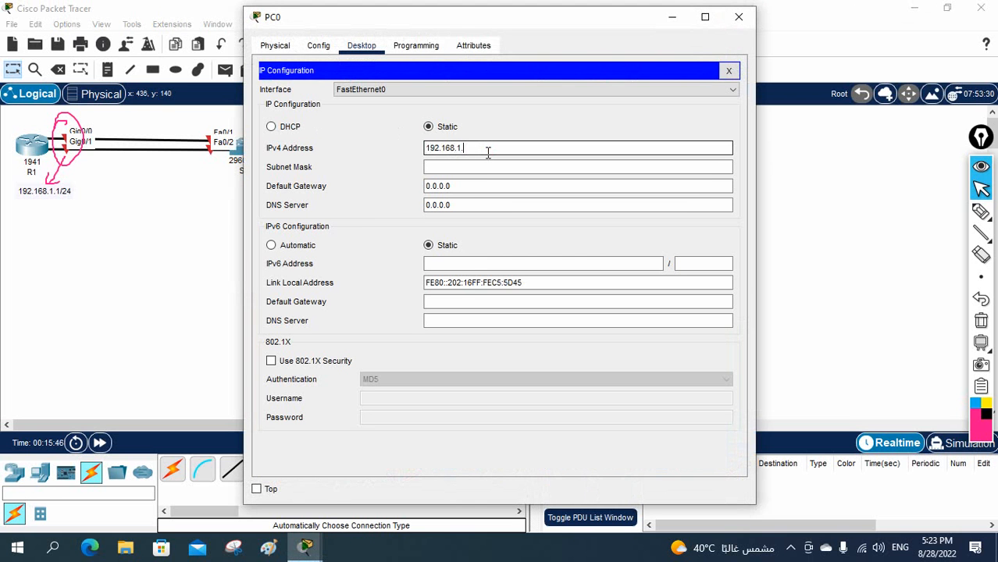
key("Tab")
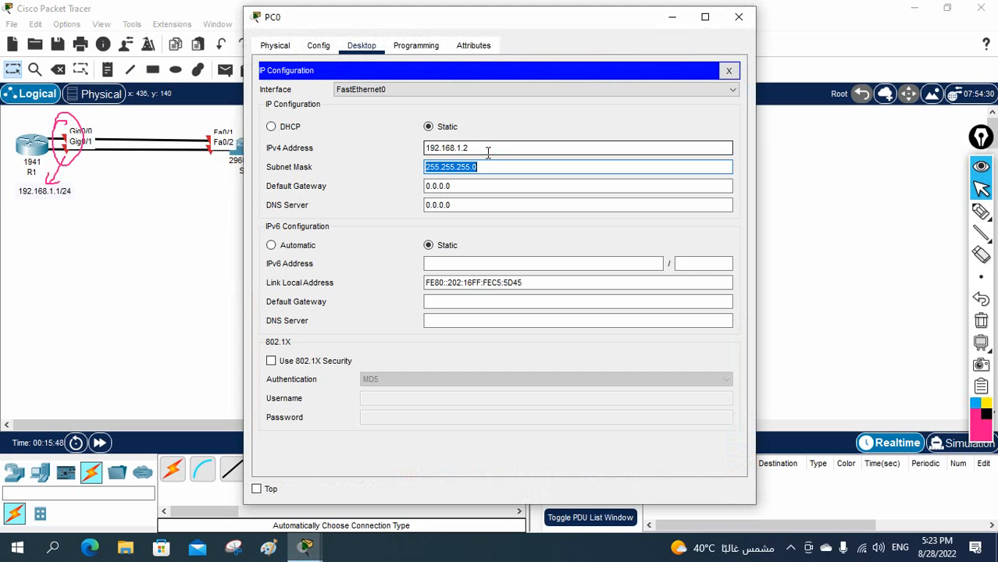
key("Tab")
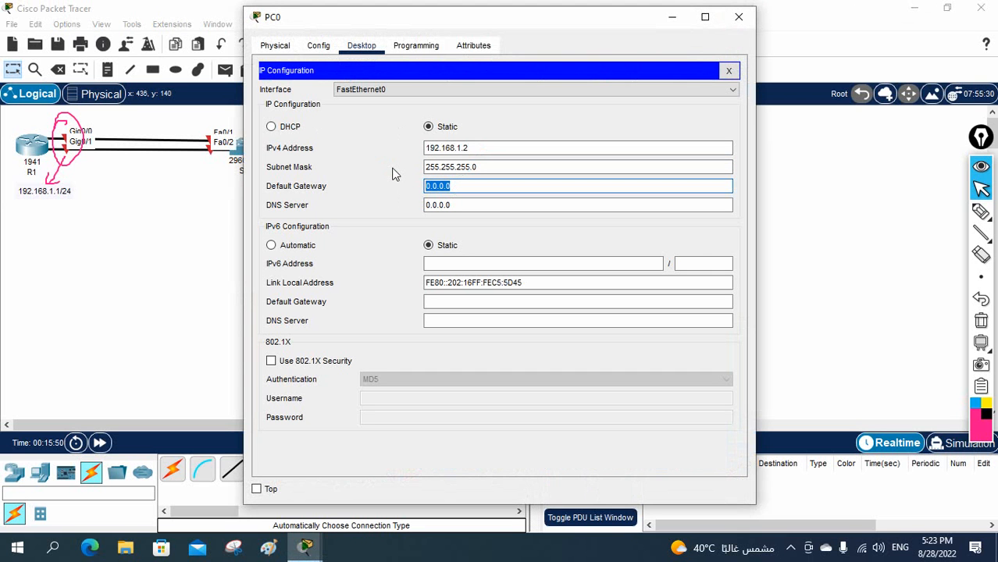
type("192.168.1.1")
left_click(729, 70)
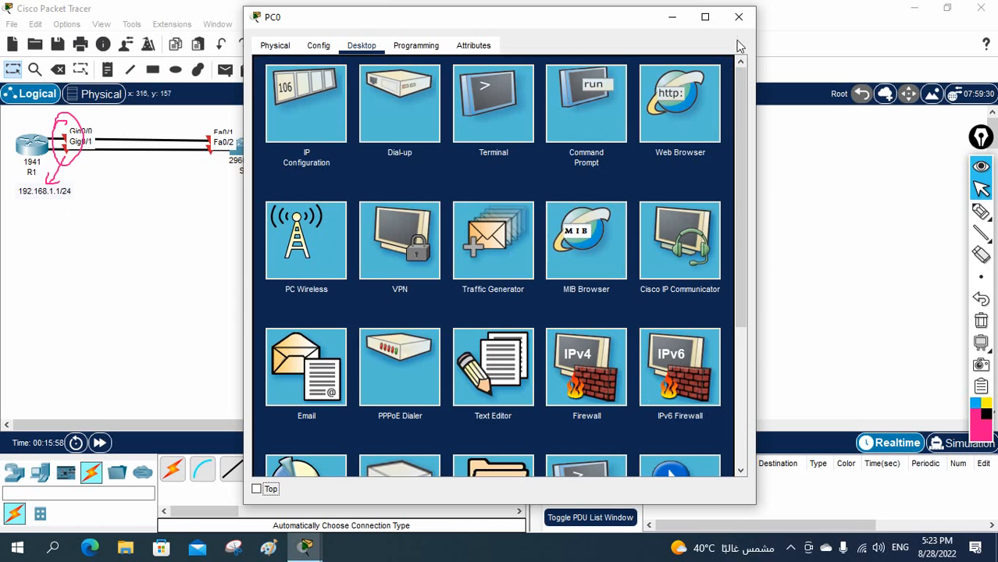
left_click(738, 17)
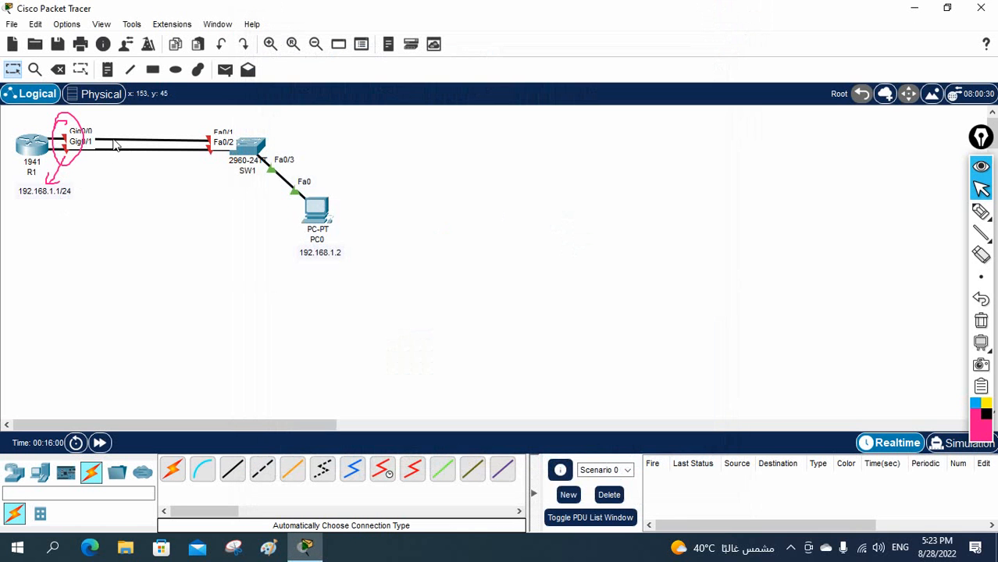
Open R1's command line, move and widen its window beside the topology, and hide the pen annotations.
left_click(35, 149)
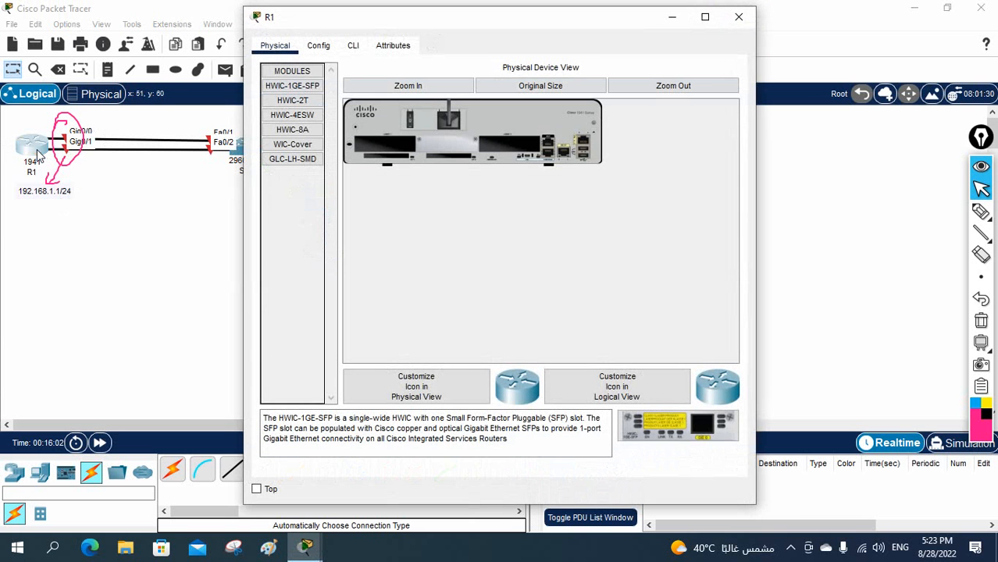
left_click(352, 49)
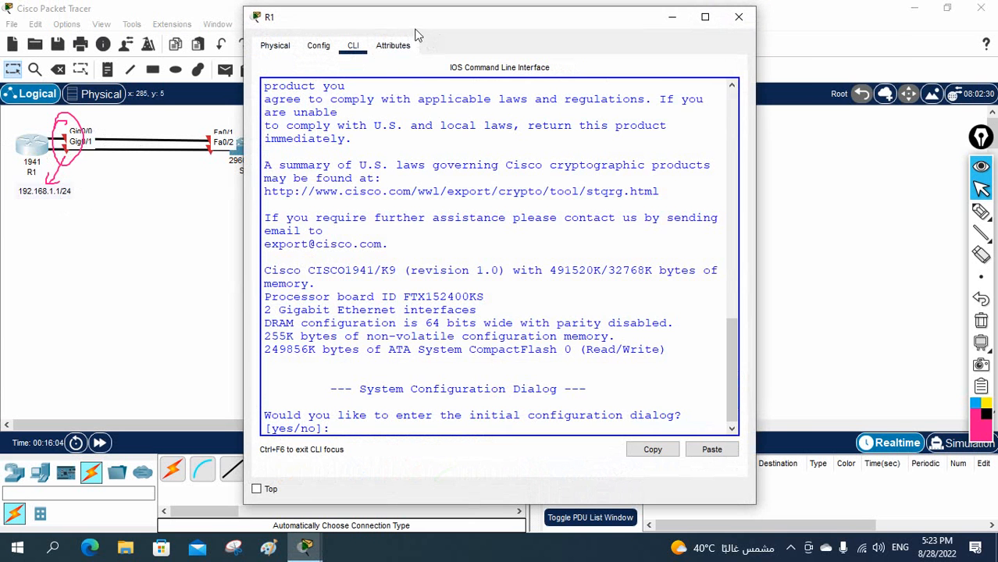
left_click_drag(417, 22, 567, 45)
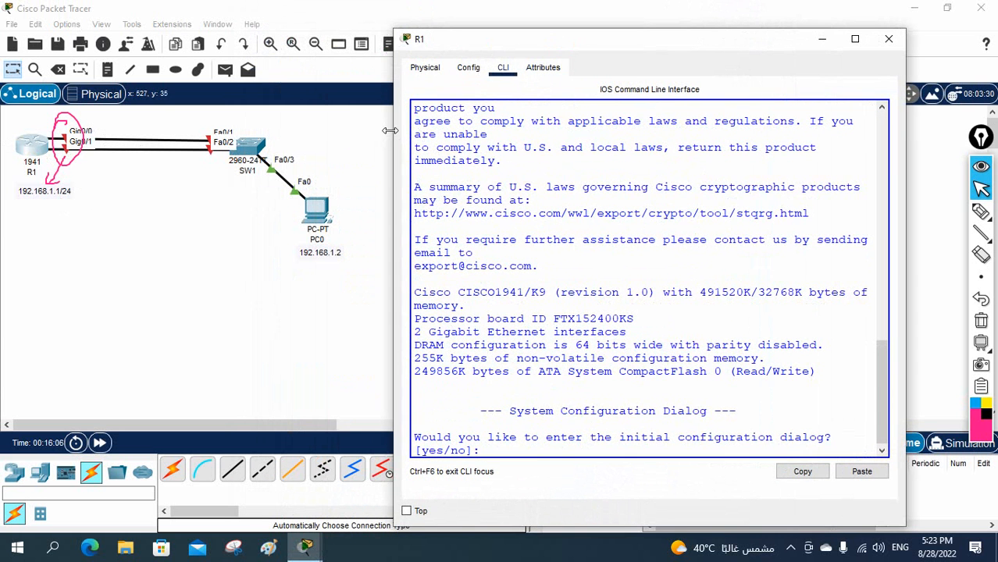
left_click_drag(390, 131, 334, 130)
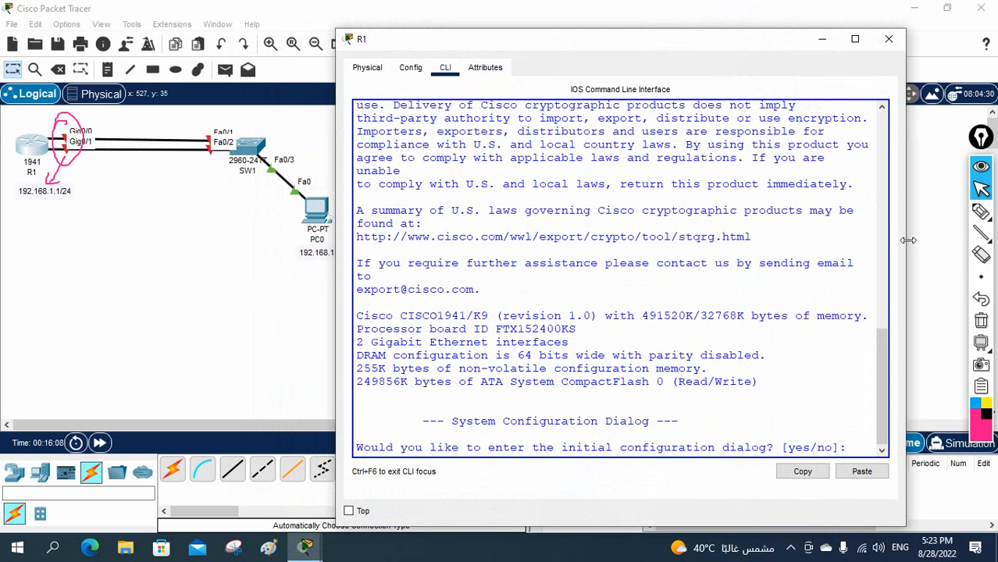
left_click_drag(907, 241, 995, 240)
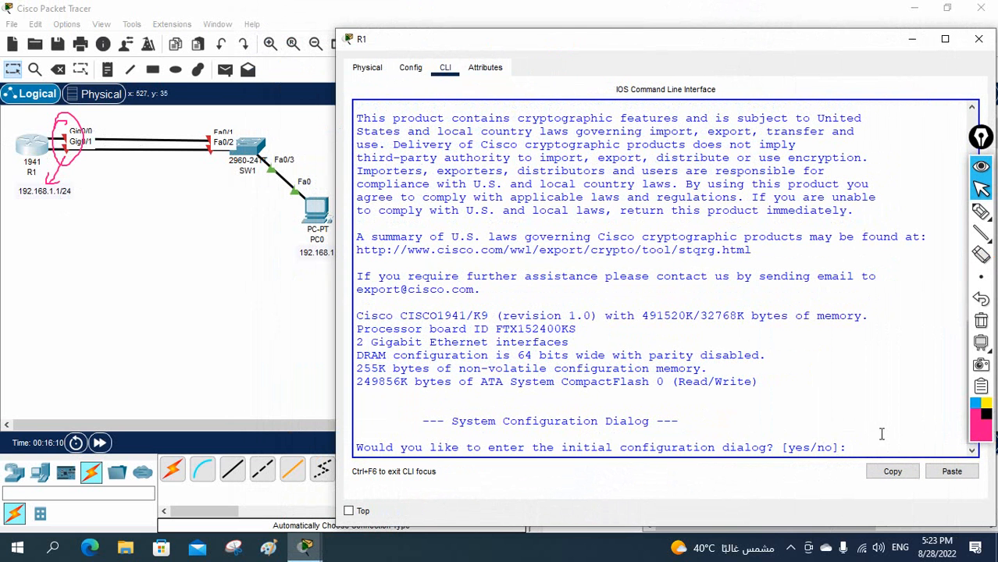
left_click(981, 166)
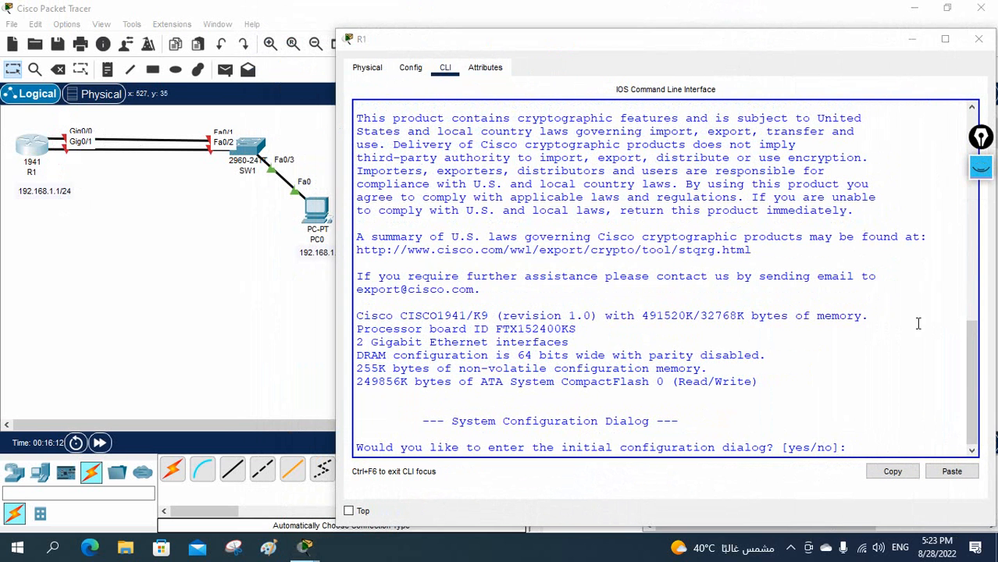
Decline R1's initial configuration dialog and enter global configuration mode with en and config t.
left_click(893, 428)
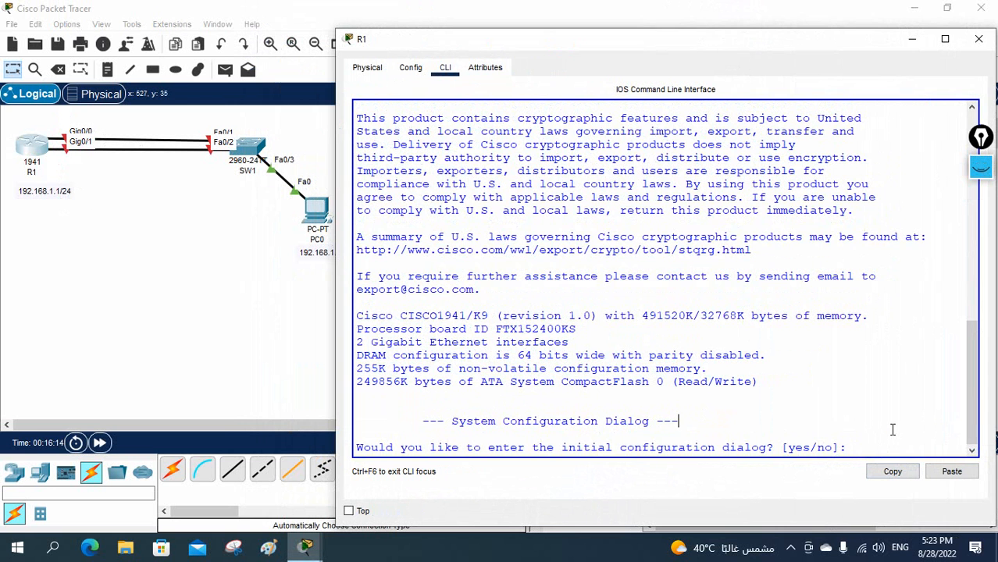
type("no")
key("Return")
key("Return")
key("Return")
key("Return")
type("en")
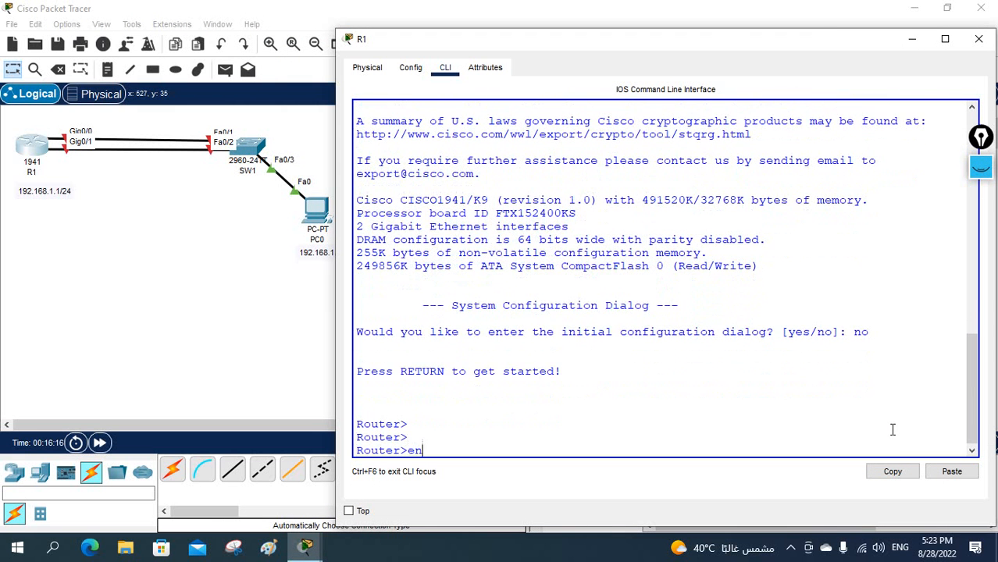
key("Return")
type("config t")
key("Return")
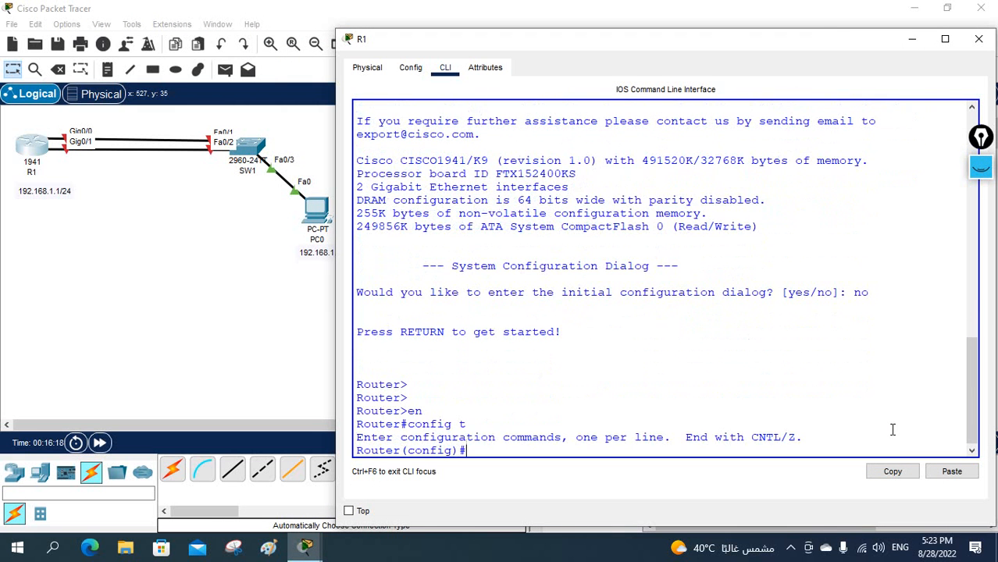
Set the router's hostname to R1.
type("host")
key("Tab")
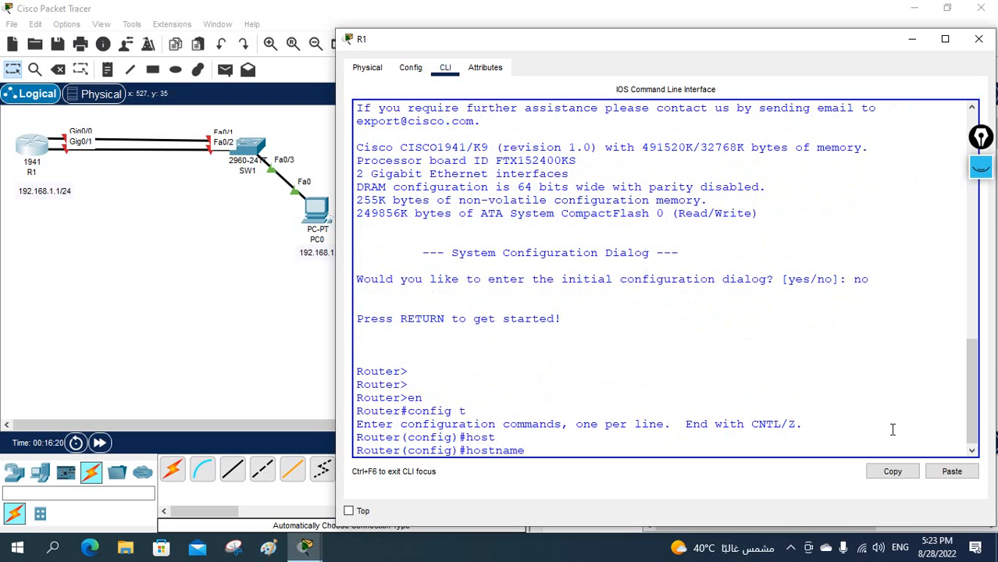
type("R1")
key("Return")
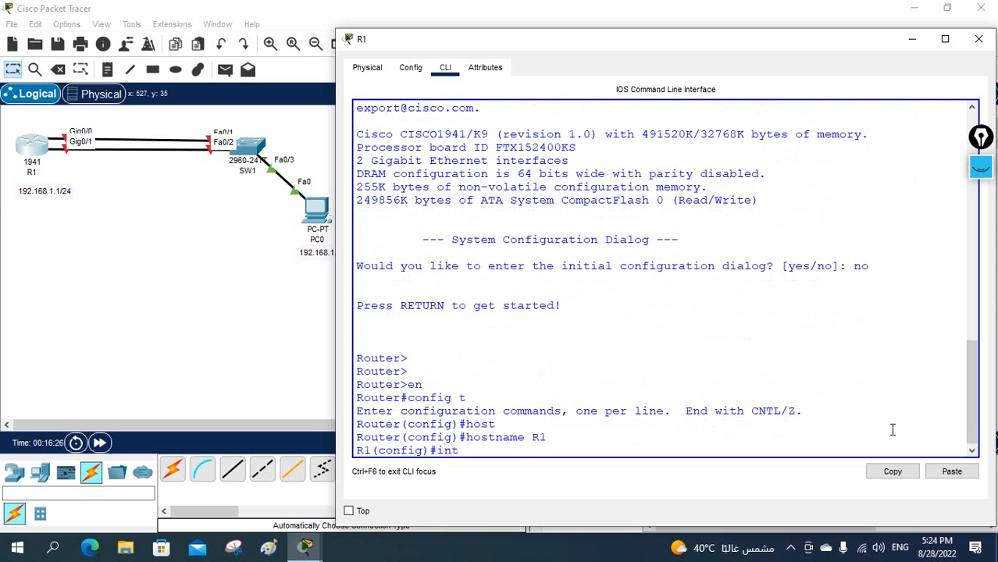
Create the logical interface port-channel 1 on R1 and enter its configuration mode.
type("po")
key("Tab")
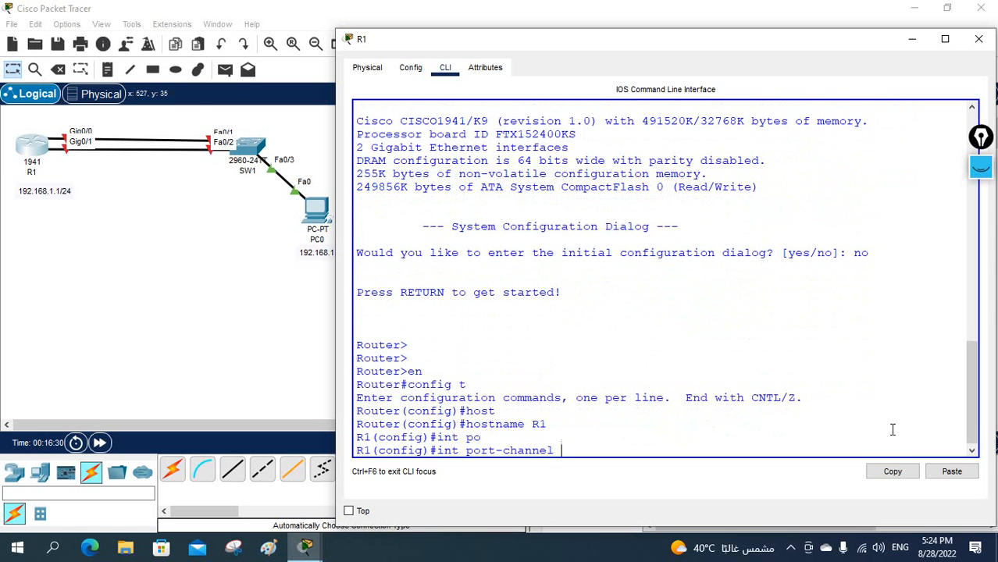
type("1")
key("Return")
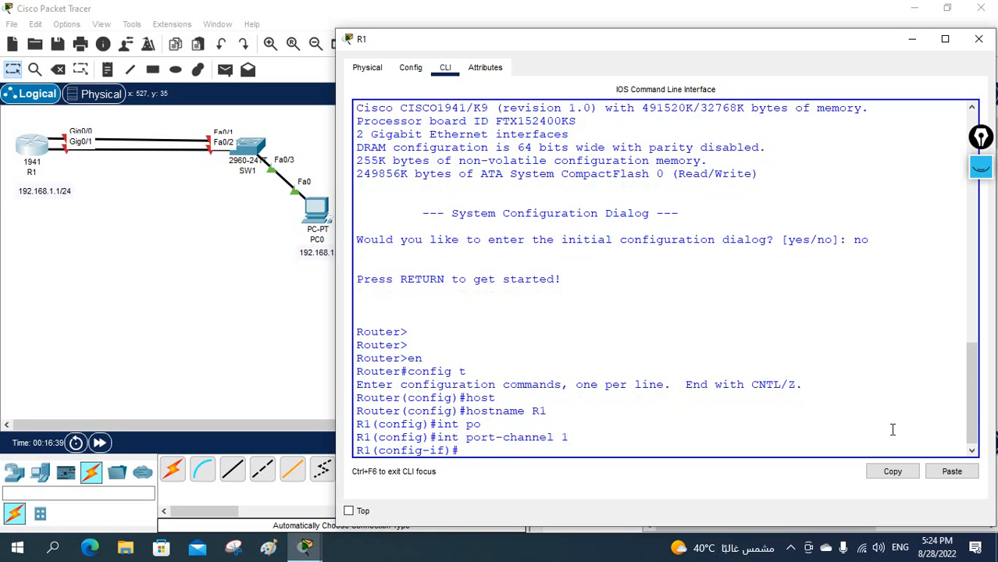
Assign the IP address 192.168.1.1 with mask 255.255.255.0 to port-channel 1 and enable it with no sh.
type("ip add 192.168.")
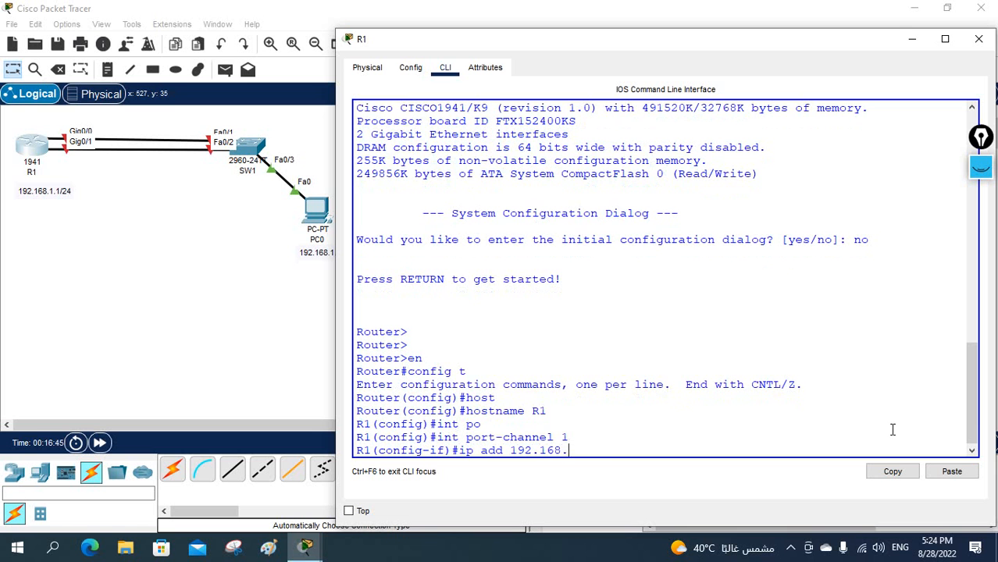
type("1.1 255.255.255.0")
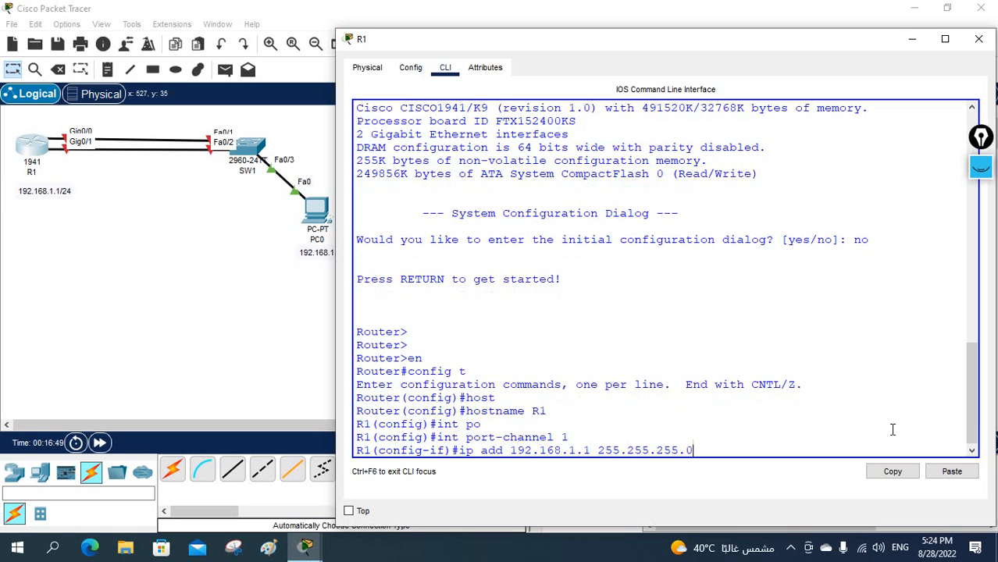
key("Return")
type("no s")
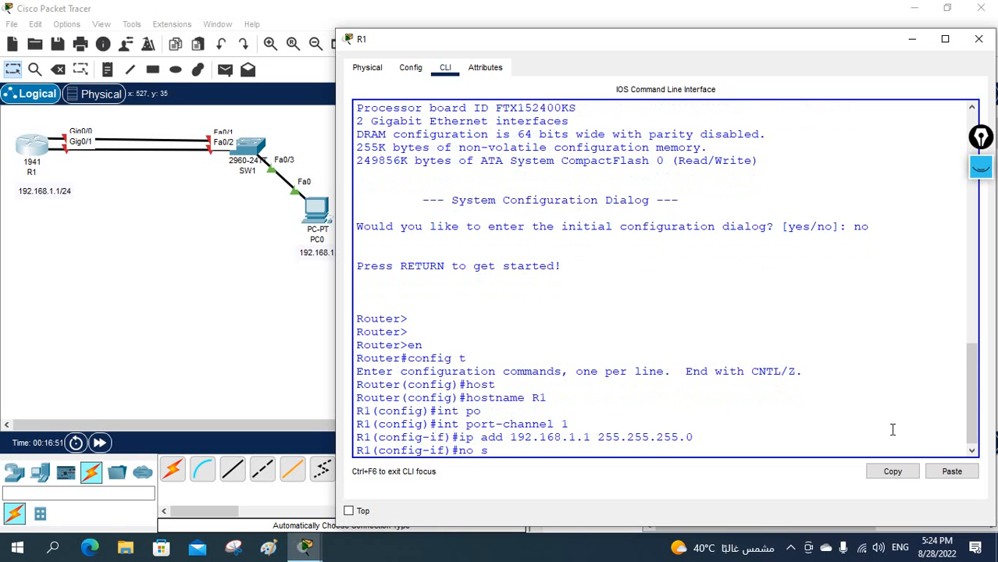
type("h")
key("Return")
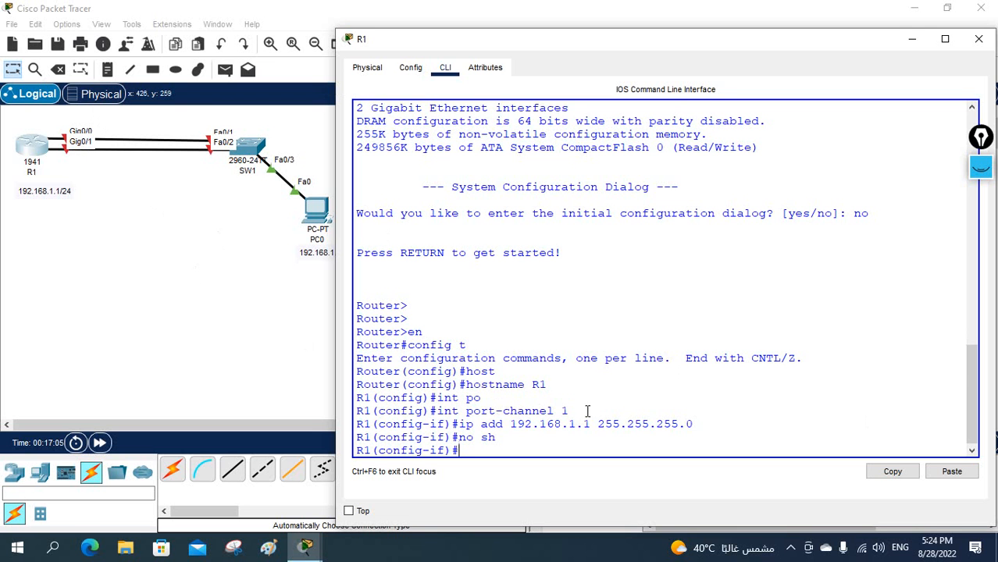
Highlight the int port-channel 1 command in R1's command line to review it.
left_click_drag(602, 411, 437, 410)
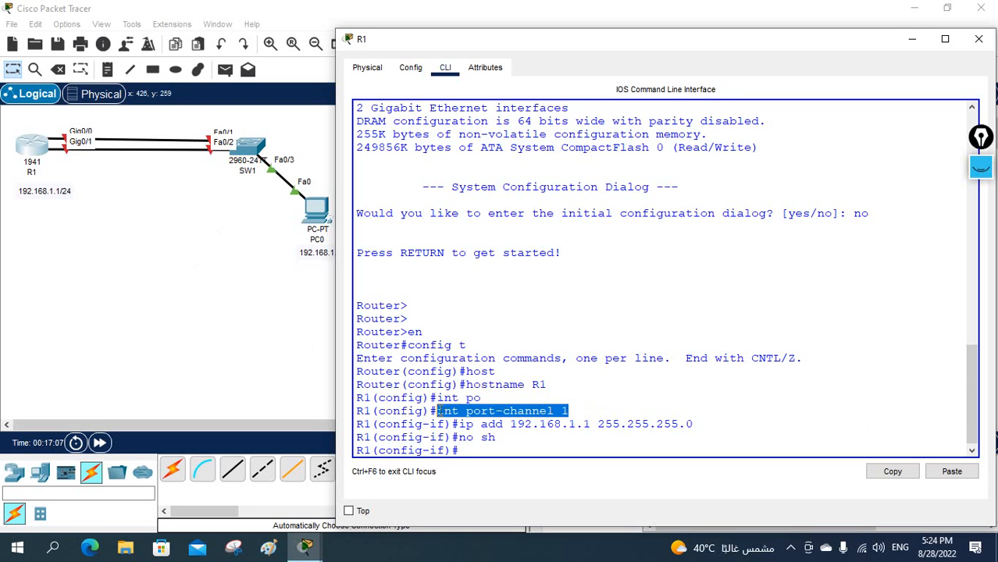
left_click(439, 411)
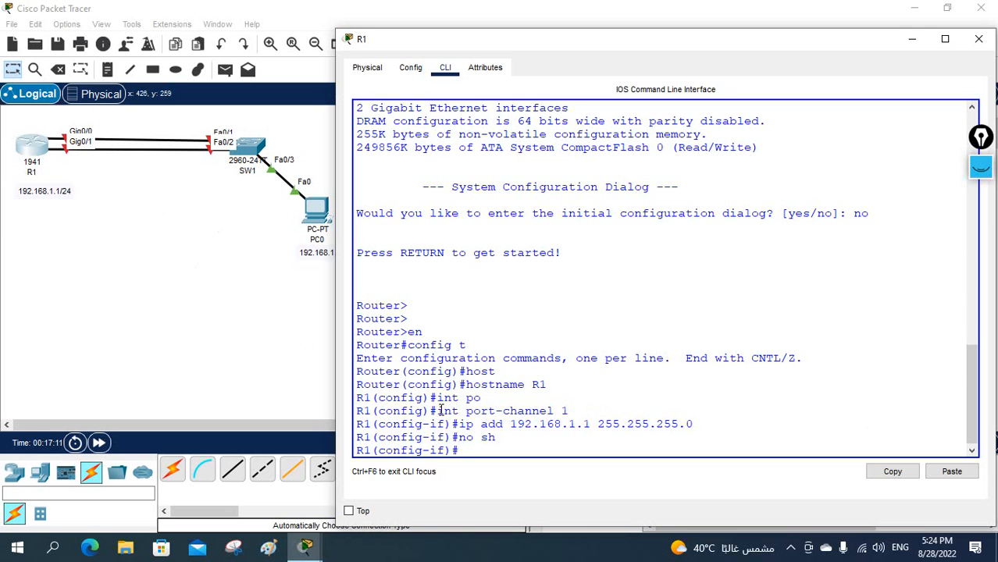
left_click_drag(437, 411, 524, 410)
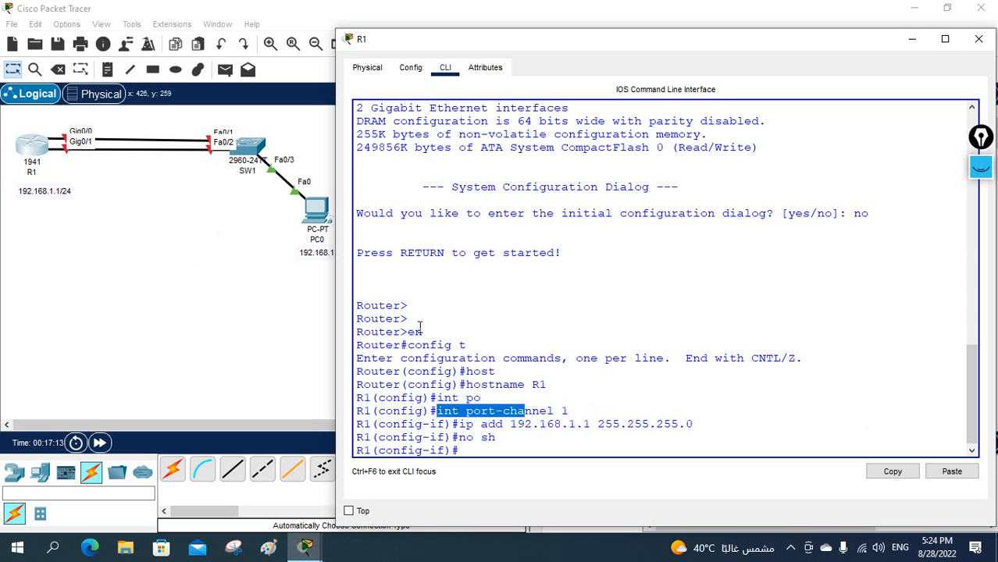
left_click(591, 413)
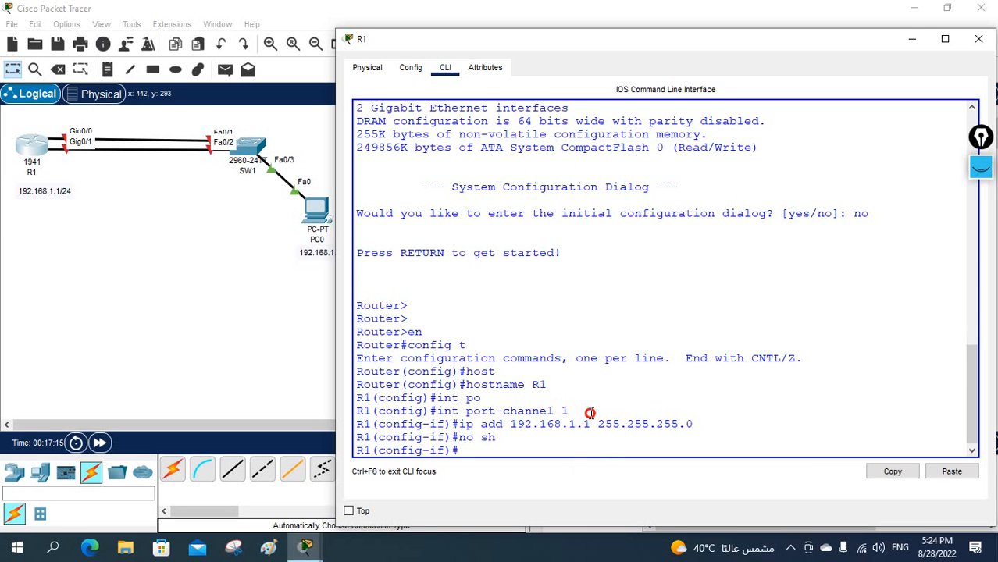
left_click_drag(591, 413, 429, 411)
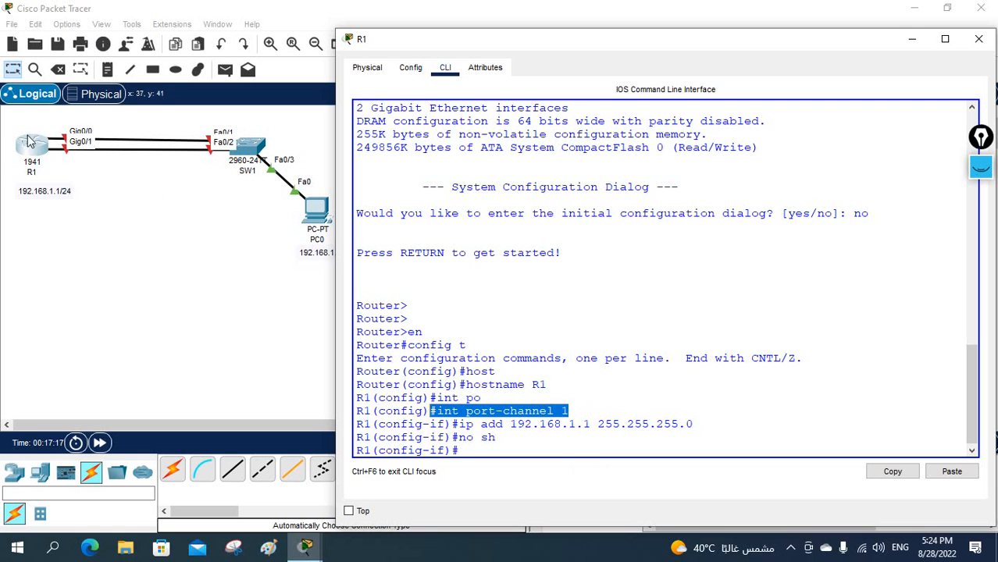
left_click(471, 398)
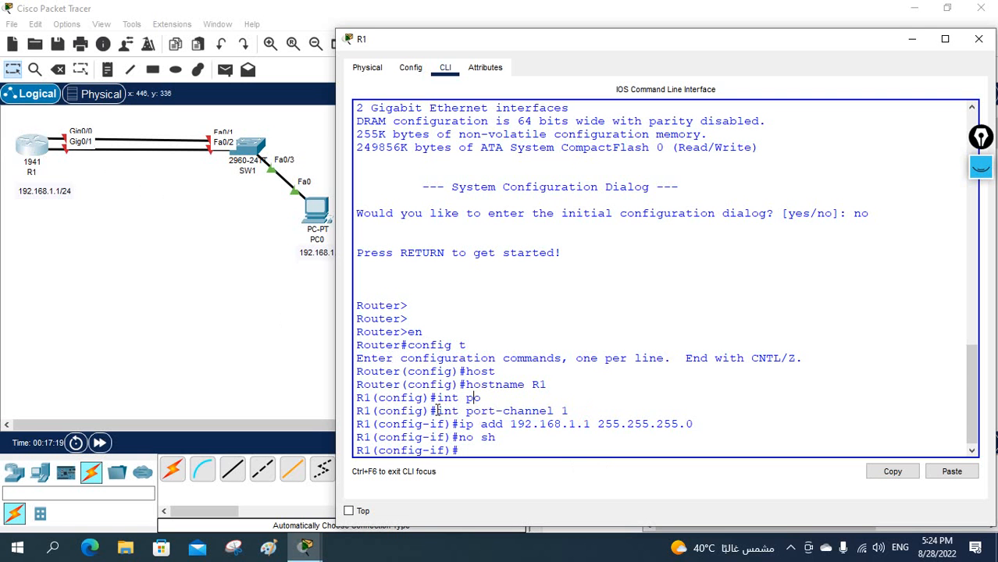
left_click_drag(438, 410, 571, 411)
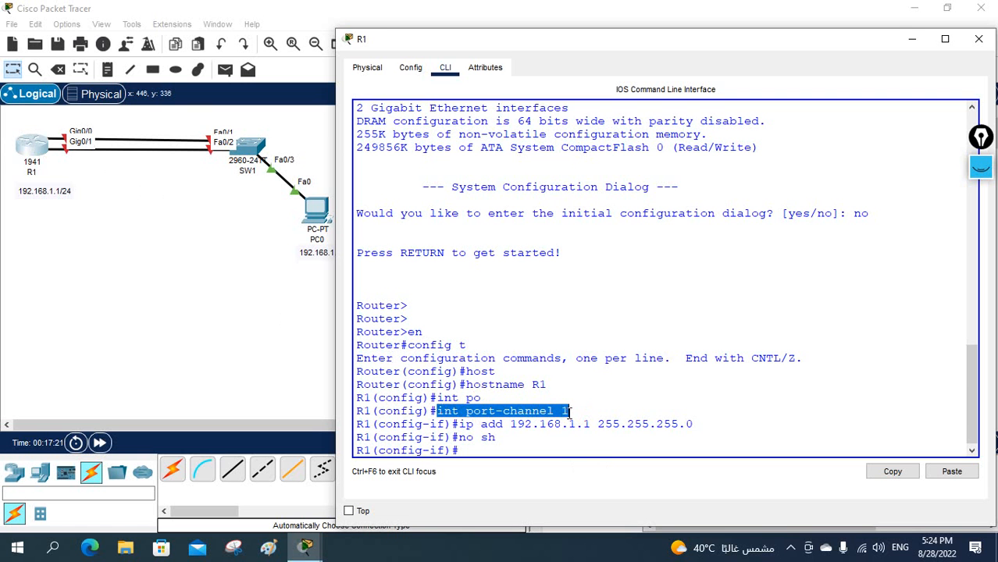
Highlight R1's port-channel 1 commands, from int port-channel 1 through no sh, to review them.
left_click(569, 411)
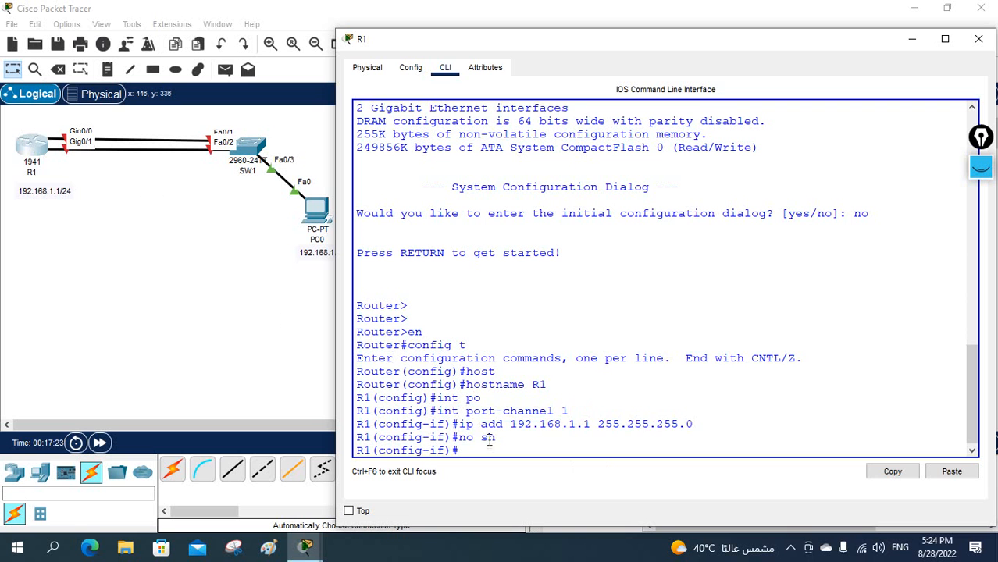
left_click_drag(495, 439, 430, 411)
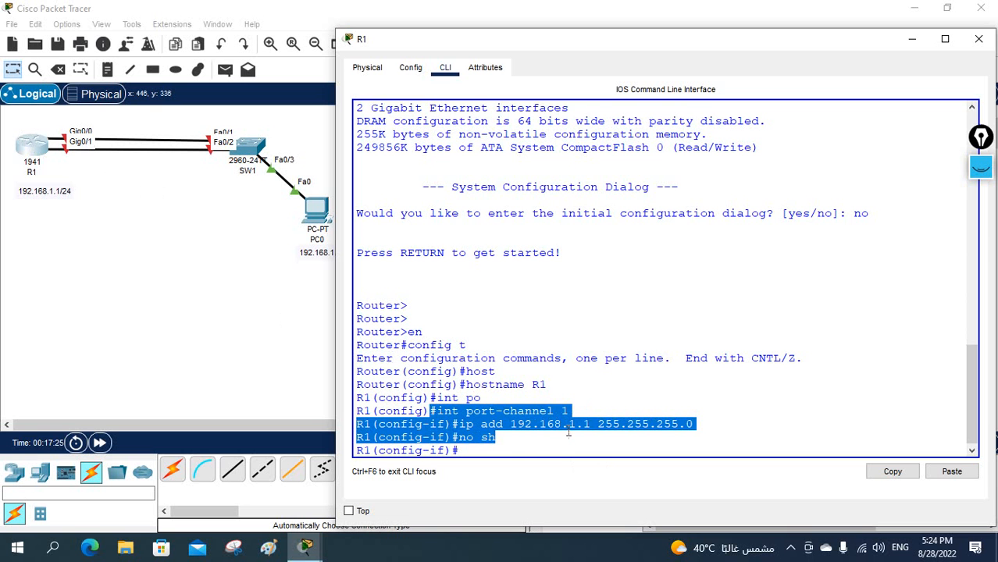
left_click(534, 441)
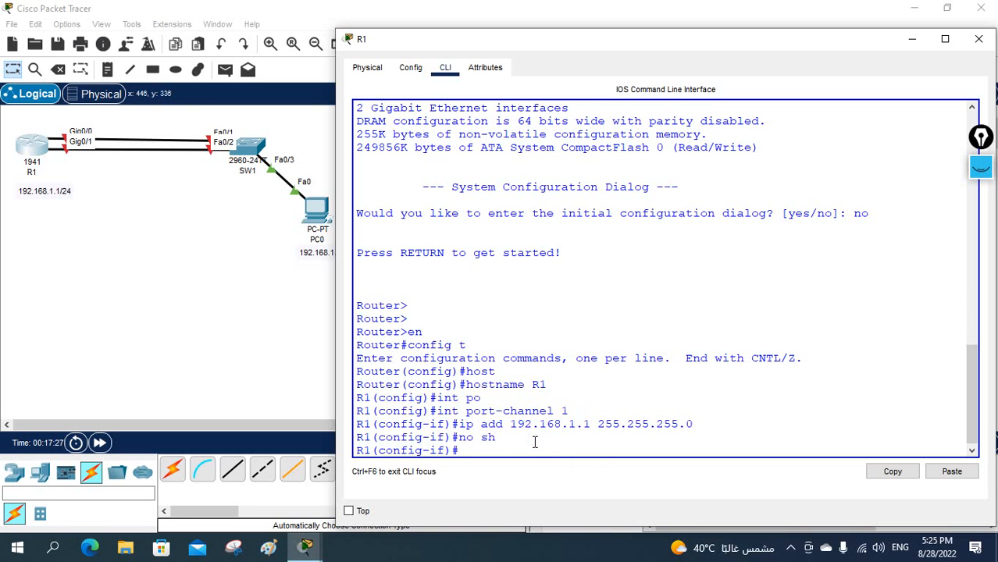
Leave the port-channel configuration, select the interface range g0/0-1 on R1 and enable both ports with no sh.
type("exit")
key("Return")
type("int r")
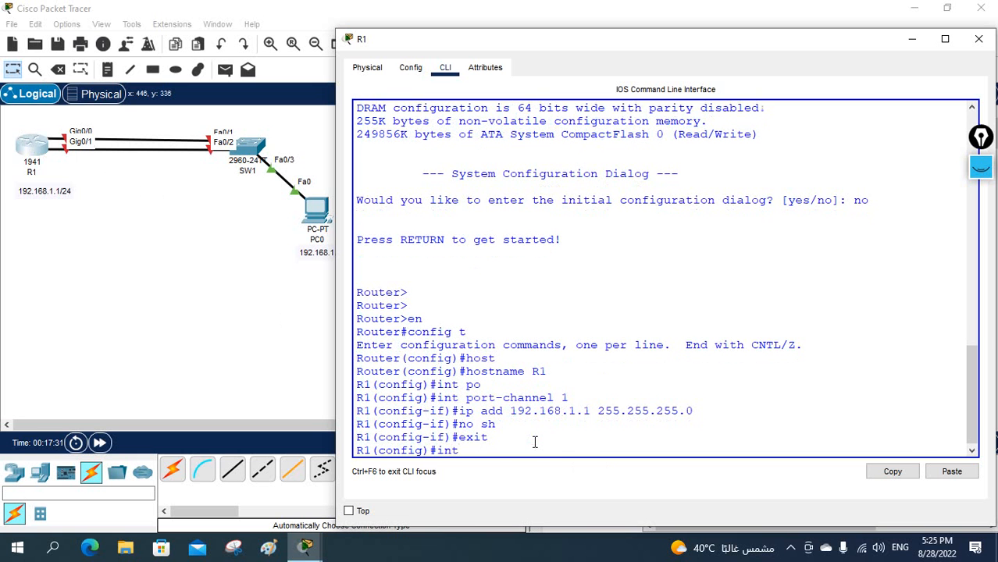
key("Tab")
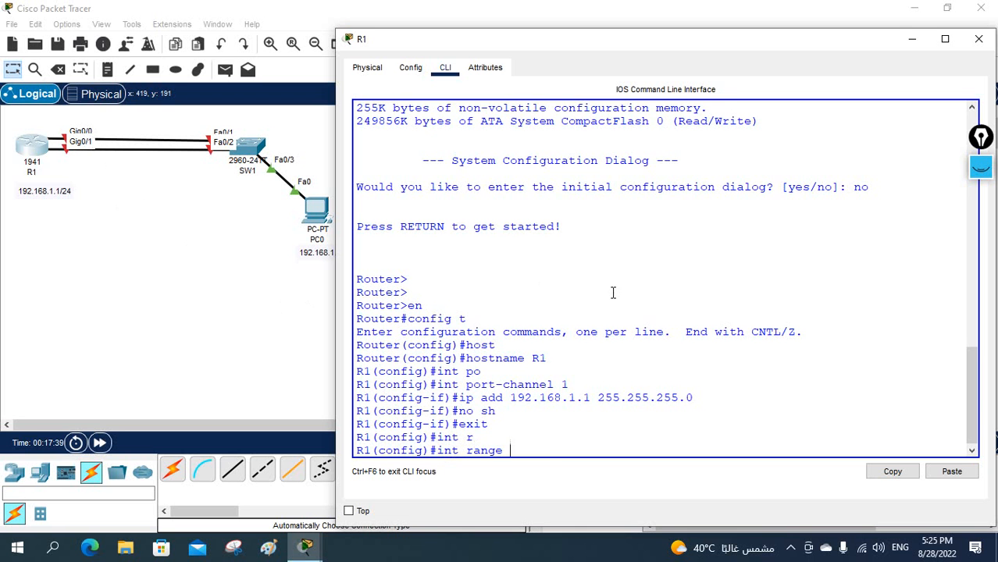
type("g0/0-1")
key("Return")
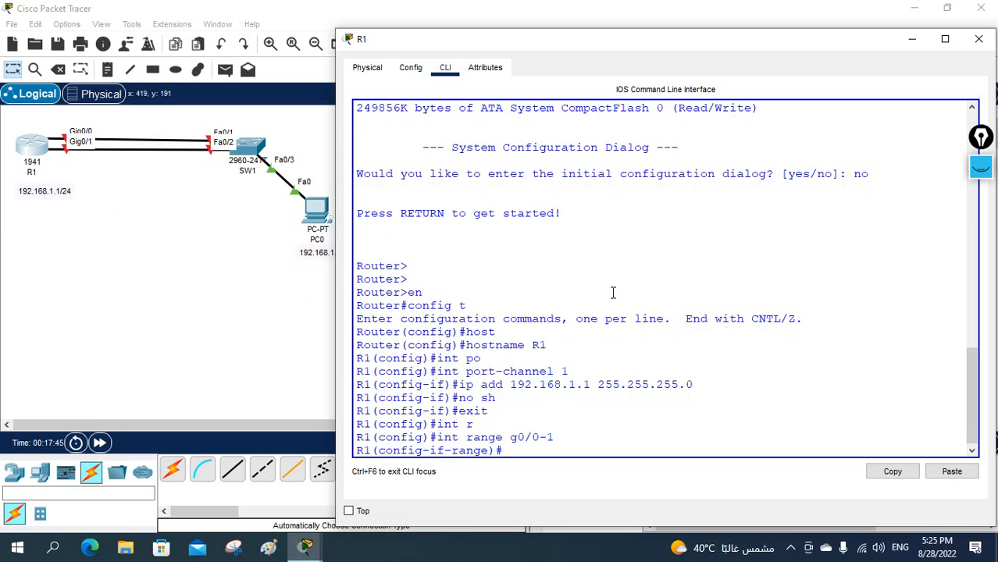
type("no sh")
key("Return")
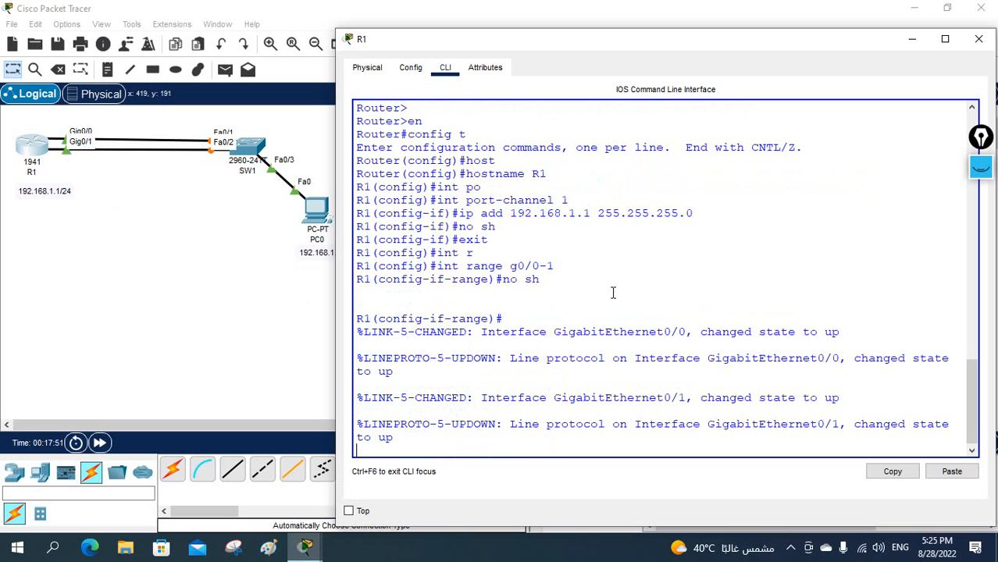
Add R1's selected interface range to channel-group 1 and end configuration mode.
key("Return")
type("ch")
key("Tab")
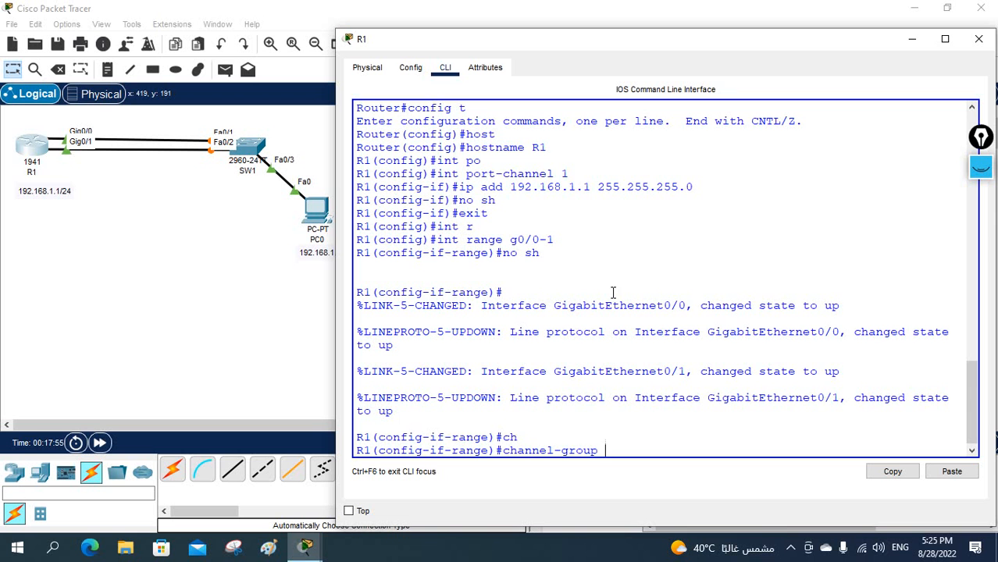
left_click_drag(571, 174, 437, 173)
type("1")
key("Return")
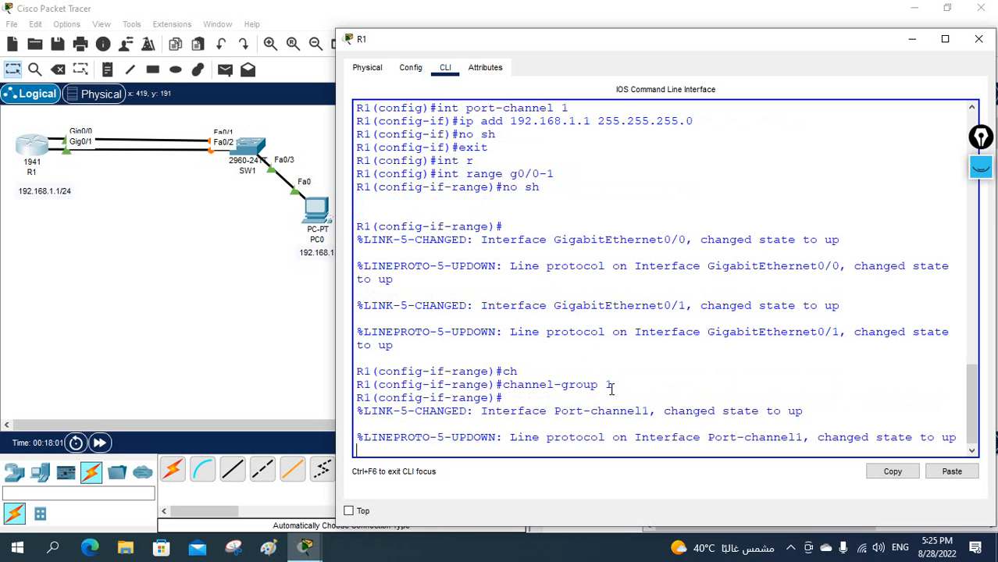
key("Return")
key("Return")
key("Return")
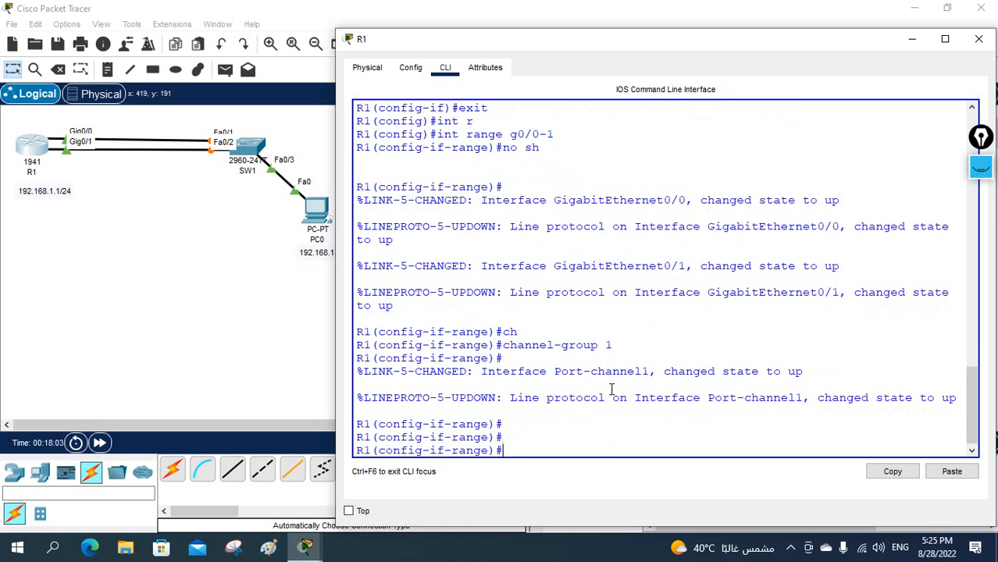
type("end")
key("Return")
key("Return")
key("Return")
key("Return")
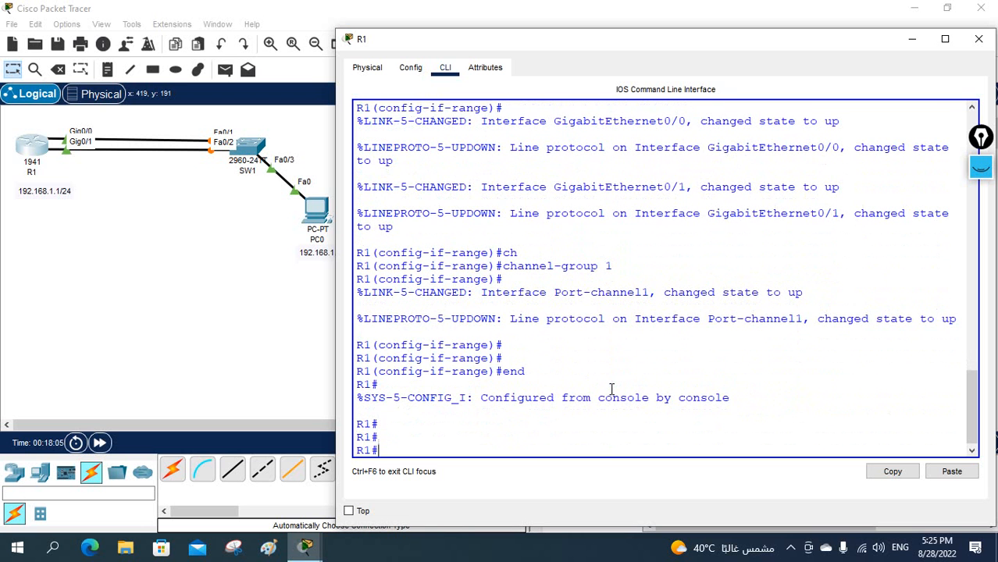
Display R1's running configuration with sh run and advance to its interface sections.
type("sh run")
key("Return")
key("Return")
key("Return")
key("Return")
key("Return")
key("Return")
key("Return")
key("Return")
key("Return")
key("Return")
key("Return")
key("Return")
key("Return")
key("Return")
key("Return")
key("Return")
key("Return")
key("Return")
key("Return")
key("Return")
key("Return")
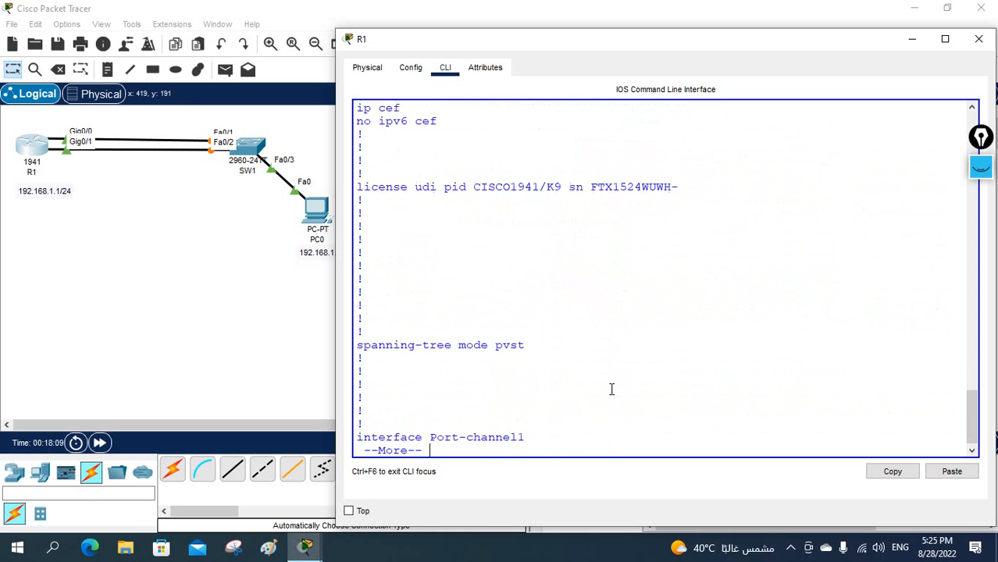
key("Return")
key("Return")
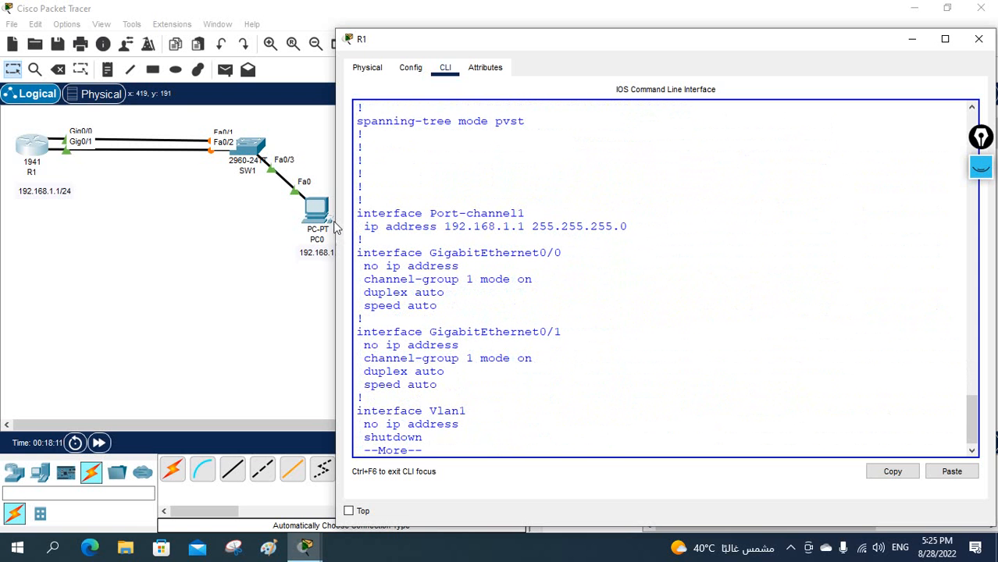
Highlight the Port-channel1, GigabitEthernet0/0 and GigabitEthernet0/1 sections of the running configuration to examine their settings.
left_click_drag(357, 213, 605, 244)
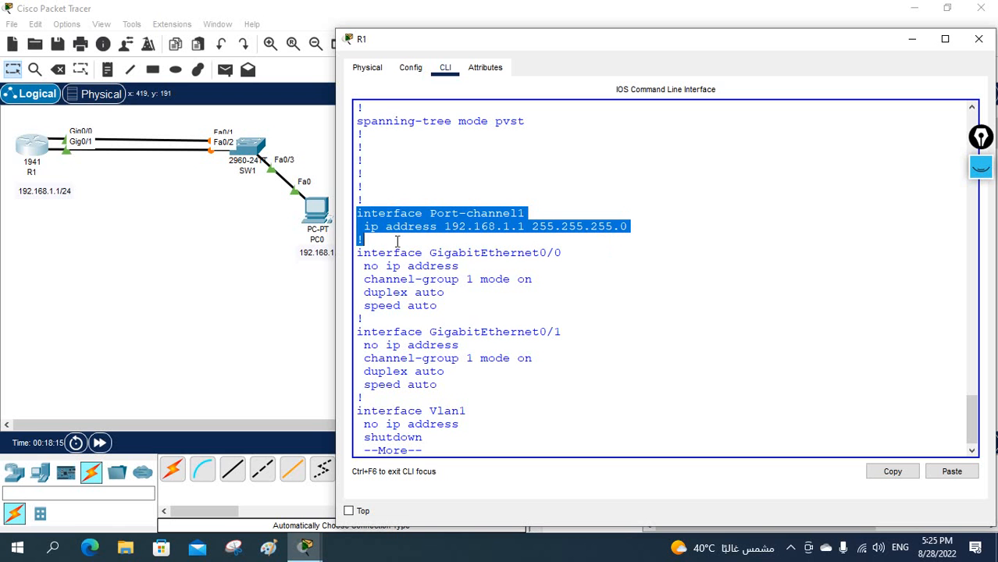
left_click_drag(357, 253, 556, 387)
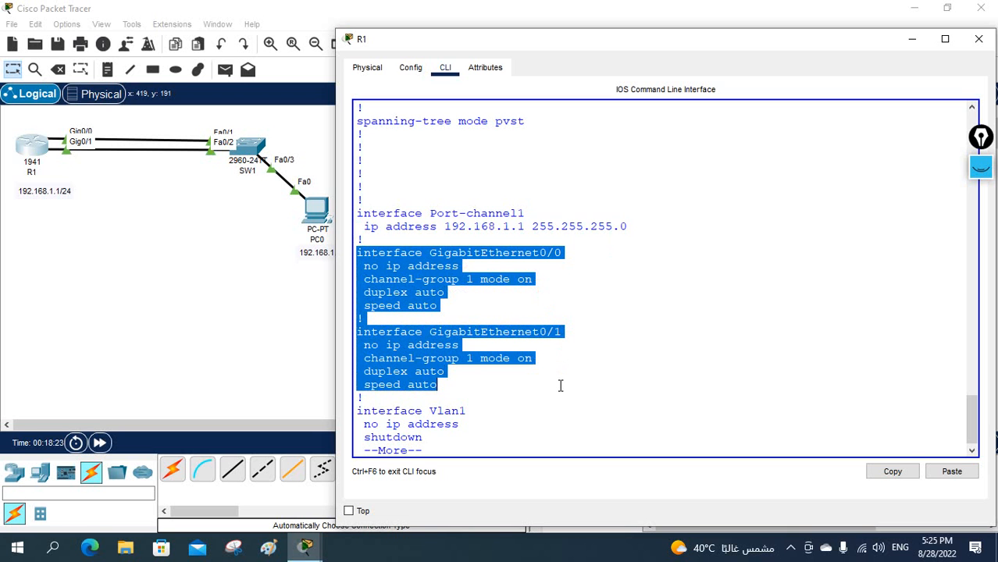
scroll(560, 386, "down", 1)
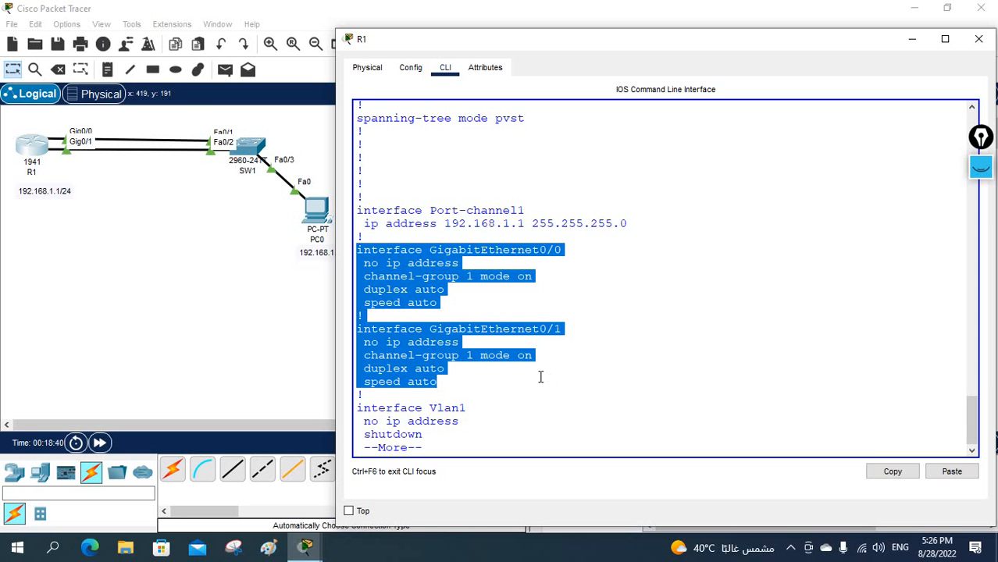
left_click(537, 372)
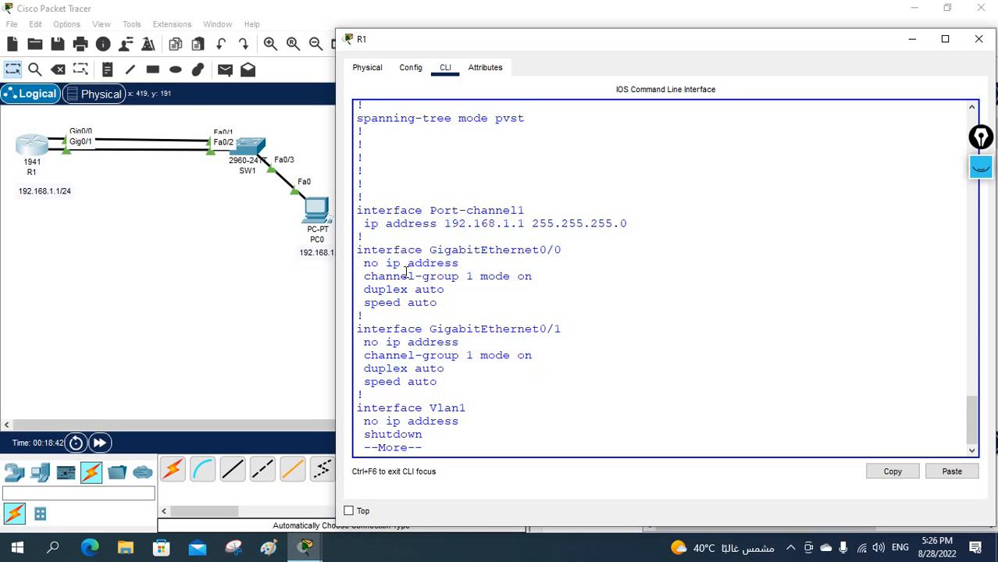
Finish the running configuration listing and save R1's configuration with wr.
key("Return")
key("Return")
key("Return")
key("Return")
key("Return")
key("Return")
key("Return")
key("Return")
key("Return")
key("Return")
key("Return")
key("Return")
key("Return")
key("Return")
key("Return")
key("Return")
key("Return")
key("Return")
key("Return")
key("Return")
key("Return")
key("Return")
key("Return")
key("Return")
key("Return")
key("Return")
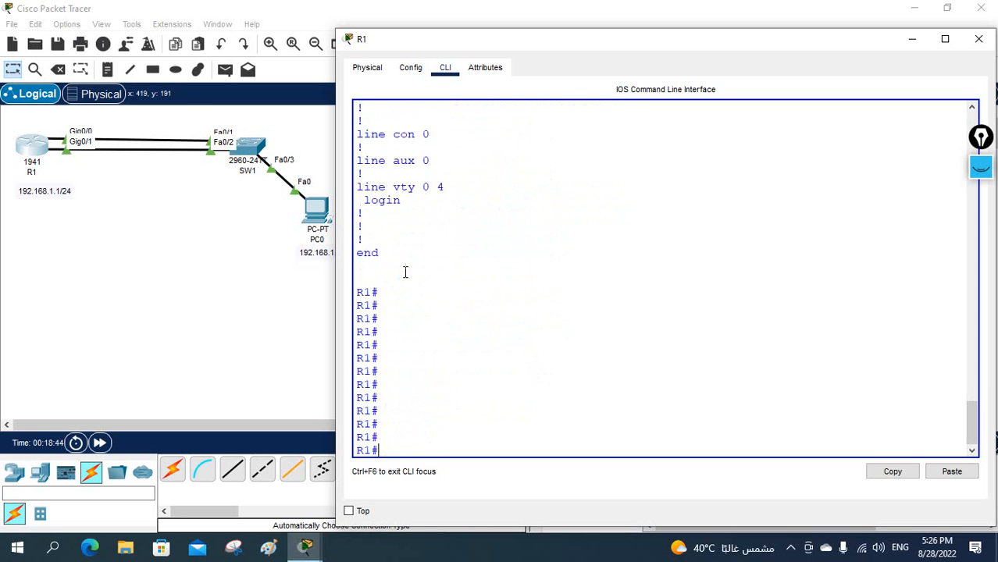
type("wr")
key("Return")
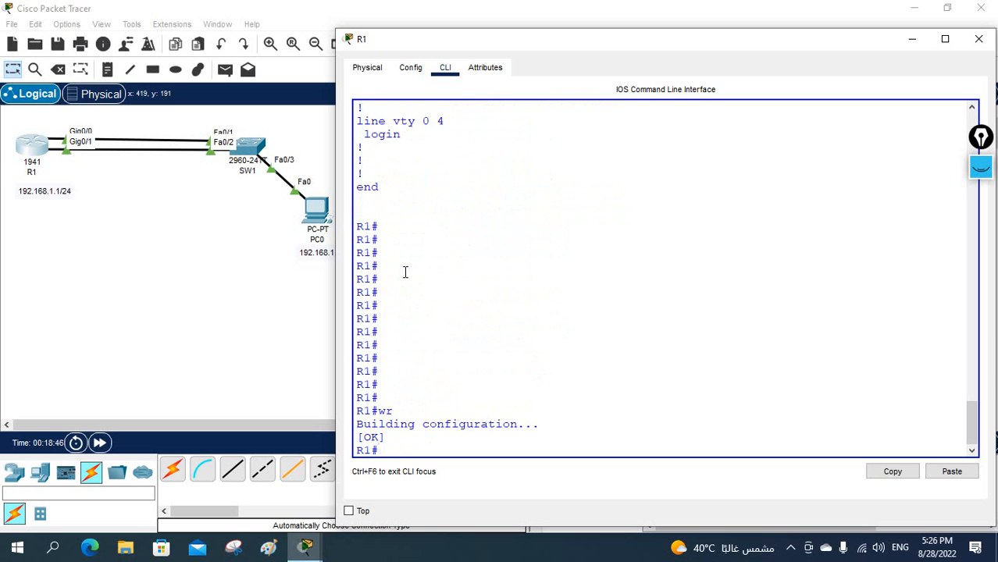
List R1's interfaces with sh ip int br and examine the Port-channel1 and GigabitEthernet rows.
key("Return")
type("sh i")
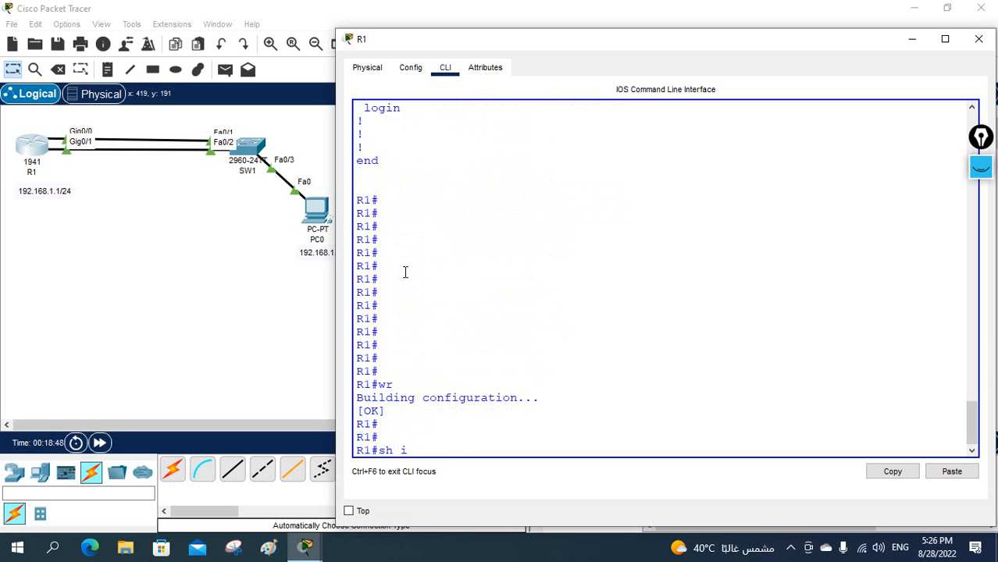
type("p int br")
key("Return")
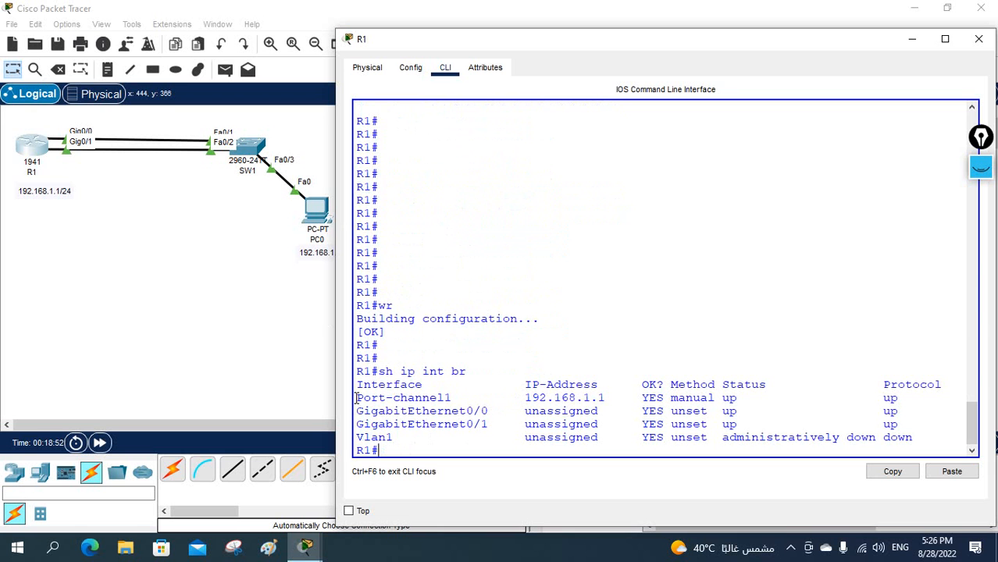
left_click_drag(356, 399, 905, 398)
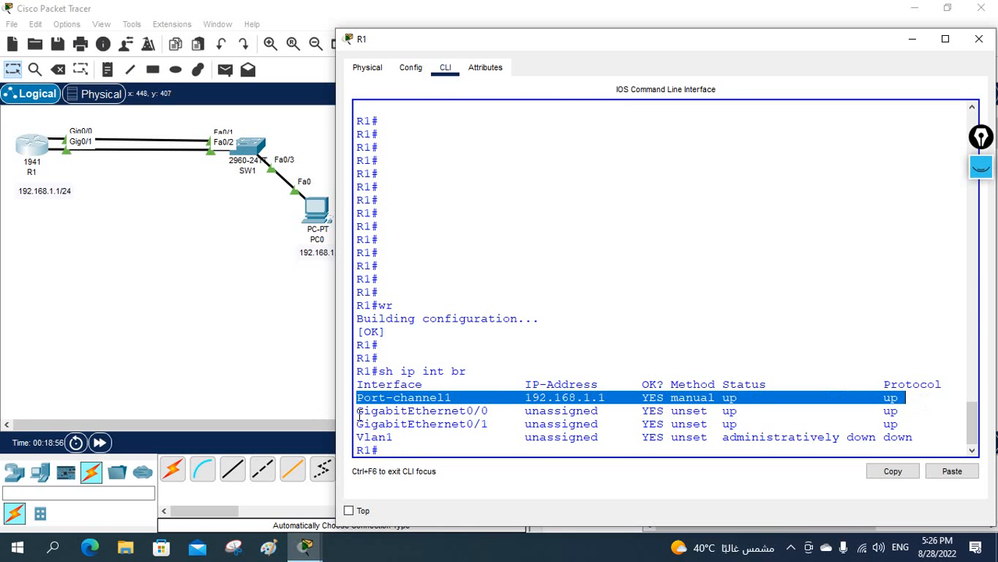
left_click_drag(358, 412, 898, 424)
left_click(367, 386)
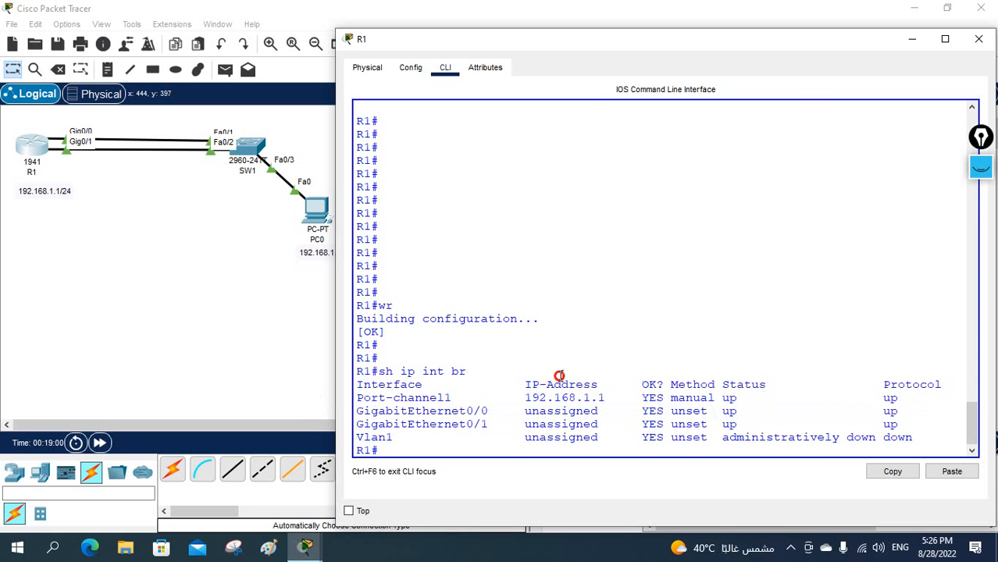
Minimise R1's window, open SW1's command line, and widen and move its window clear of the topology.
left_click(910, 39)
left_click(249, 149)
left_click(353, 45)
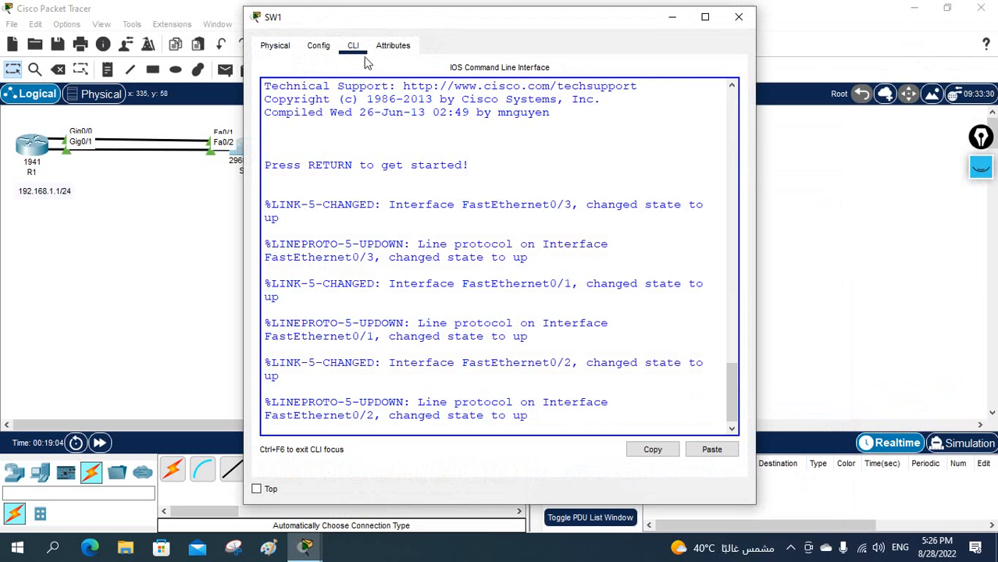
left_click_drag(757, 171, 992, 176)
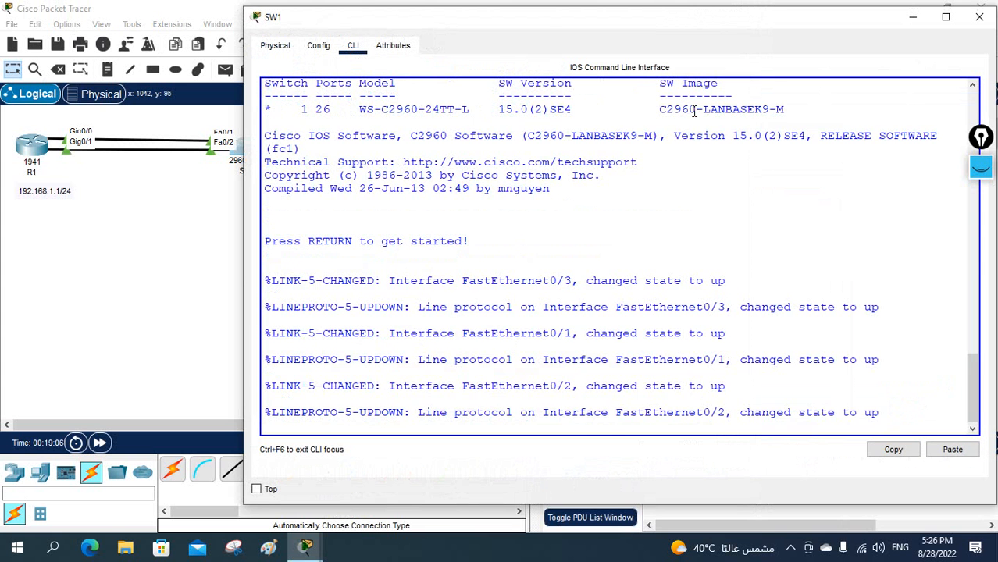
left_click_drag(603, 17, 736, 27)
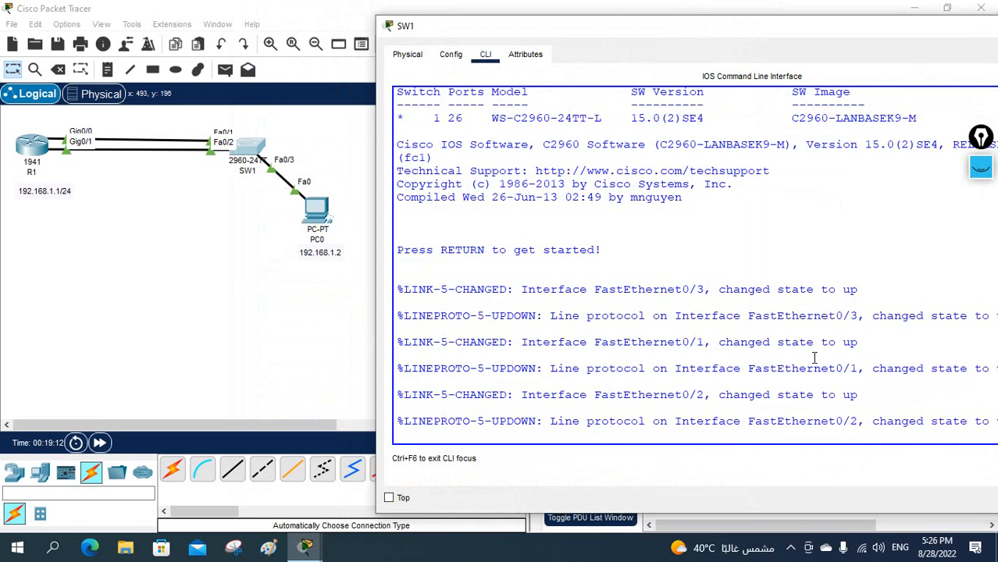
Enter global configuration mode on the switch and set its hostname to SW1.
key("Return")
key("Return")
key("Return")
type("en")
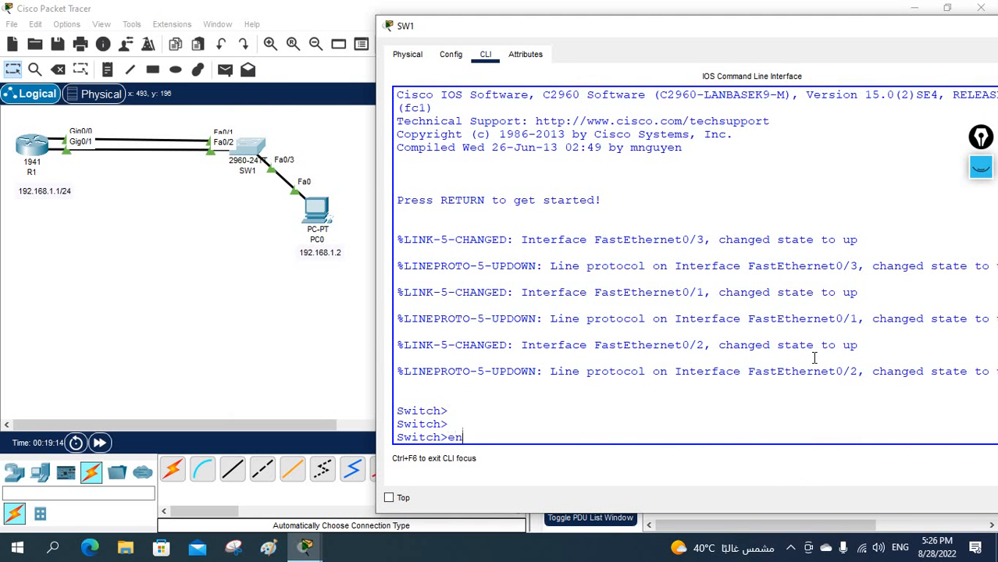
key("Return")
type("config t")
key("Return")
type("host")
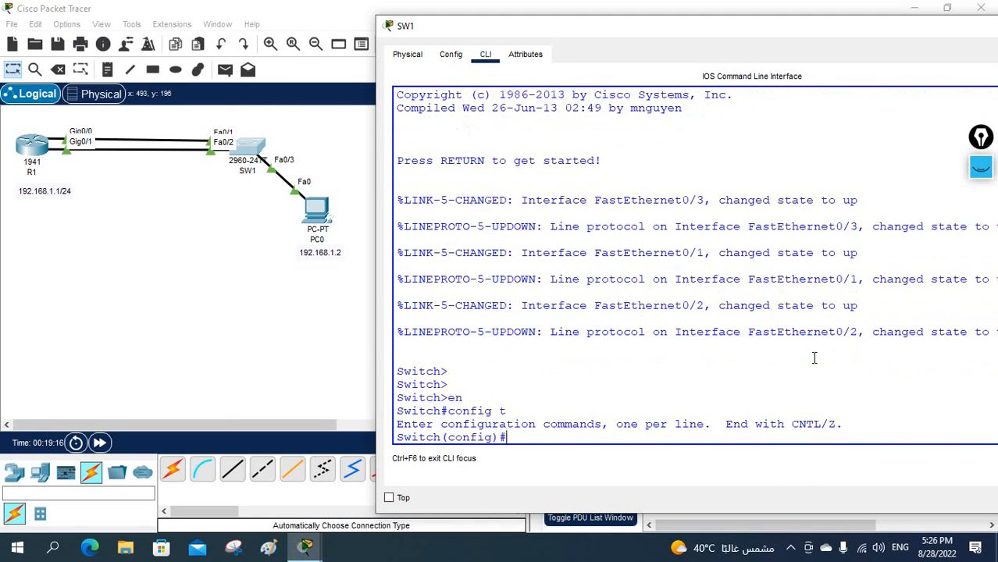
key("Tab")
type("SW1")
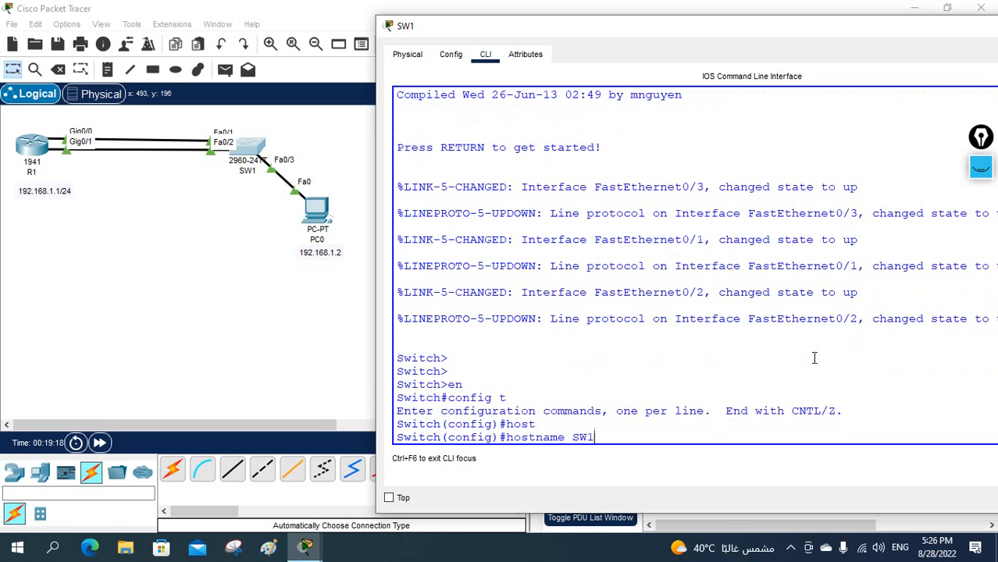
key("Return")
Enter configuration mode for the interface range f0/1-2 on SW1.
type("int r")
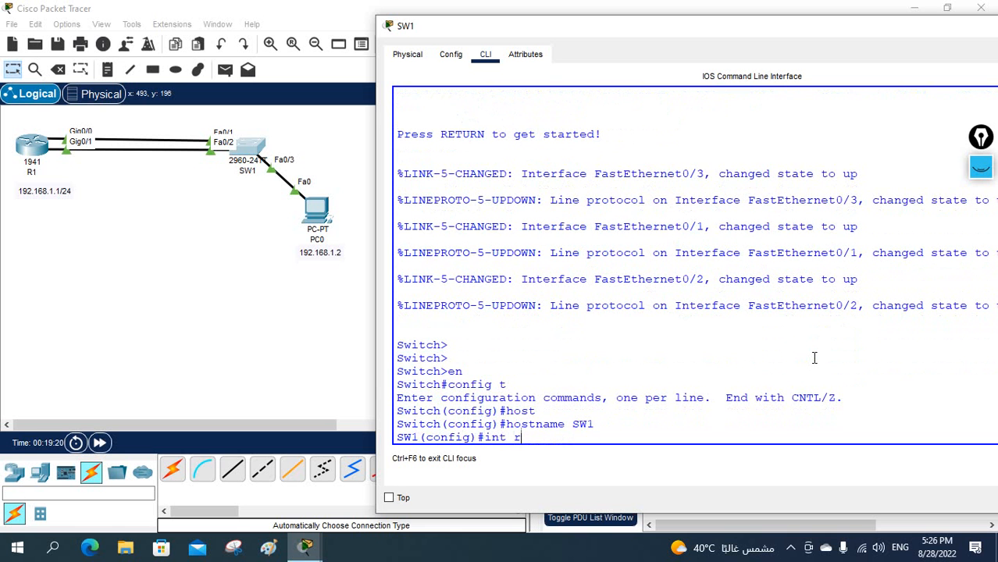
key("Tab")
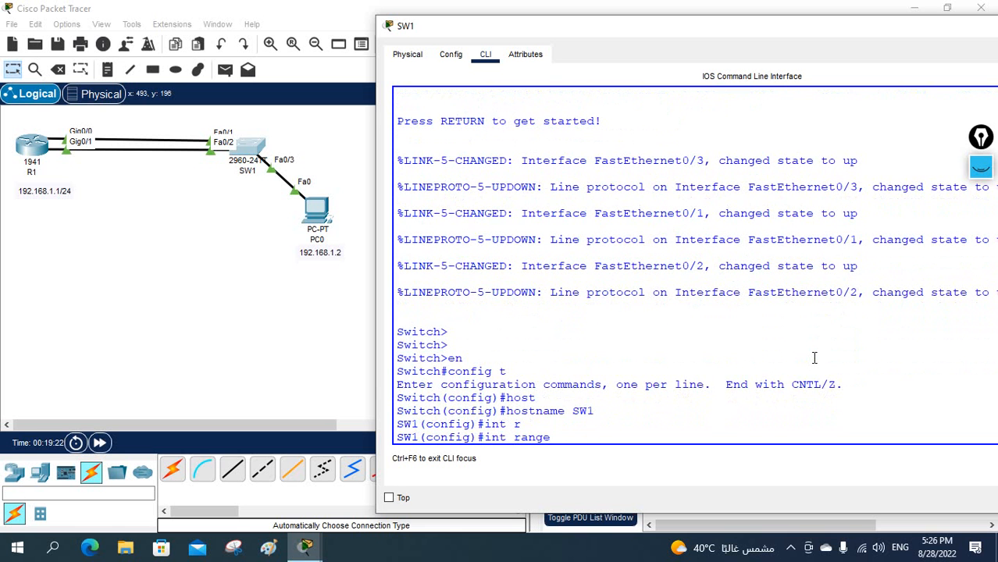
type("f0/1-2")
key("Return")
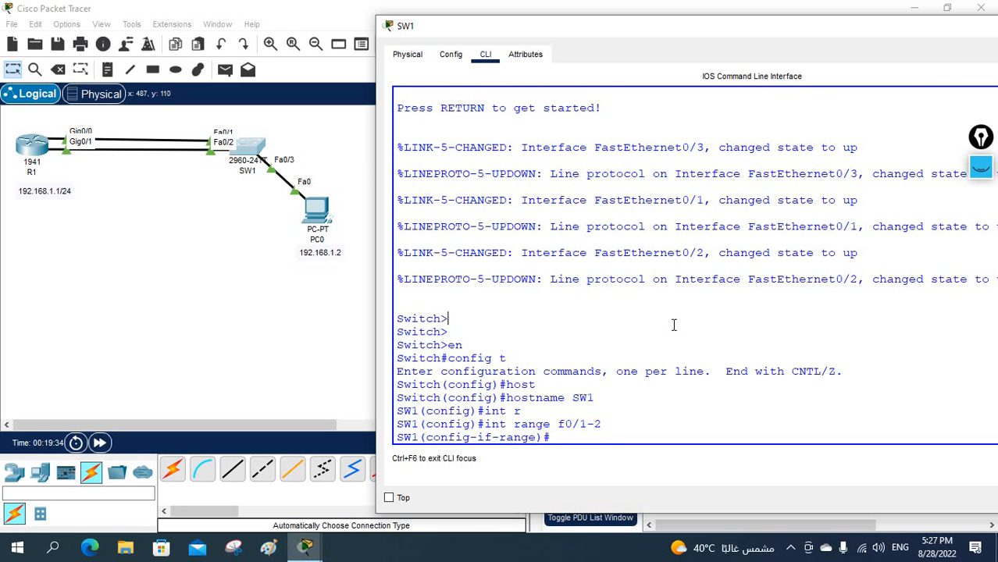
Assign SW1's interface range f0/1-2 to channel group 1 with mode on and examine the Port-channel1 message.
type("ch")
key("Tab")
type("a")
key("Tab")
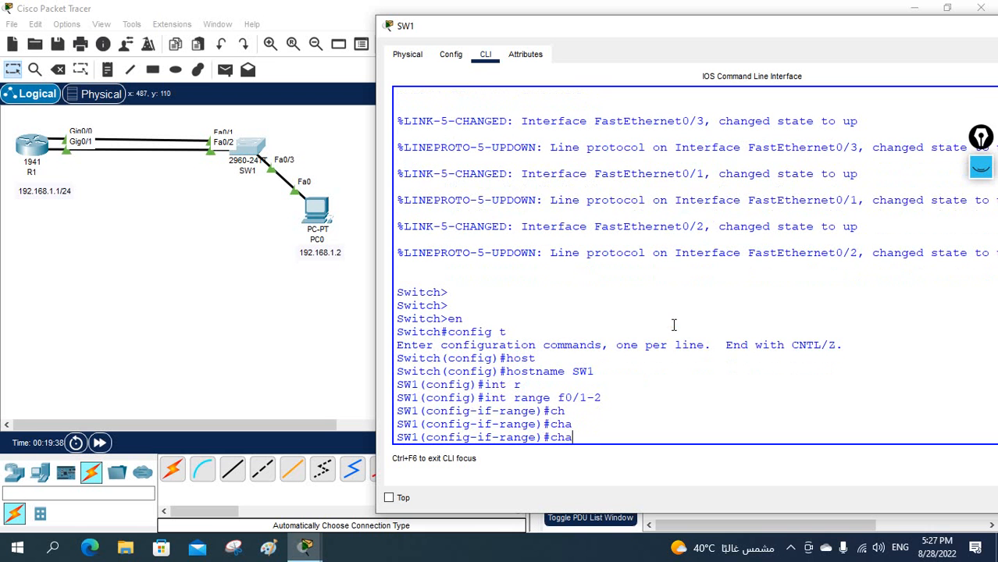
type("nnel-gr")
key("Tab")
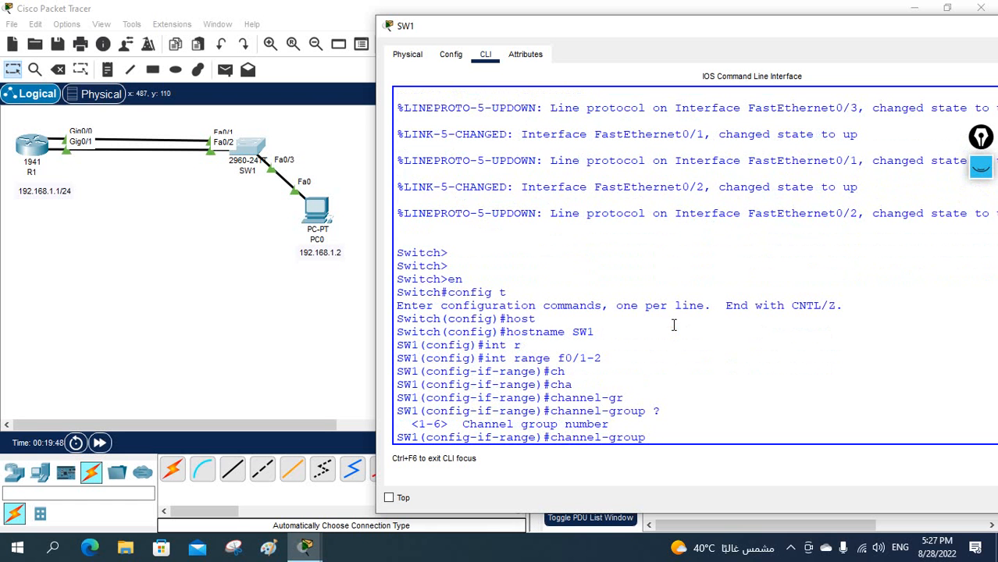
type("1 mod")
key("Tab")
type("on")
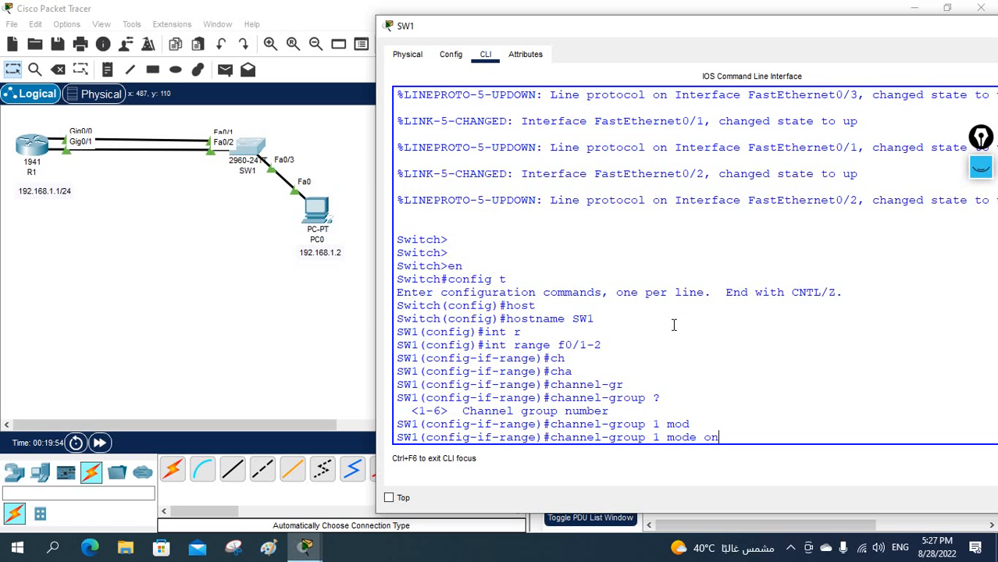
key("Return")
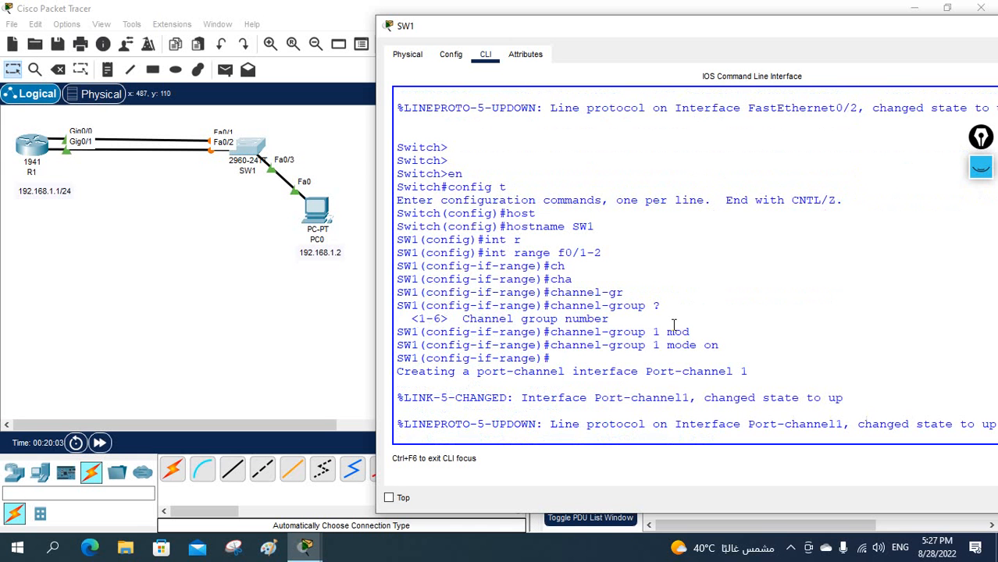
key("Return")
key("Return")
key("Return")
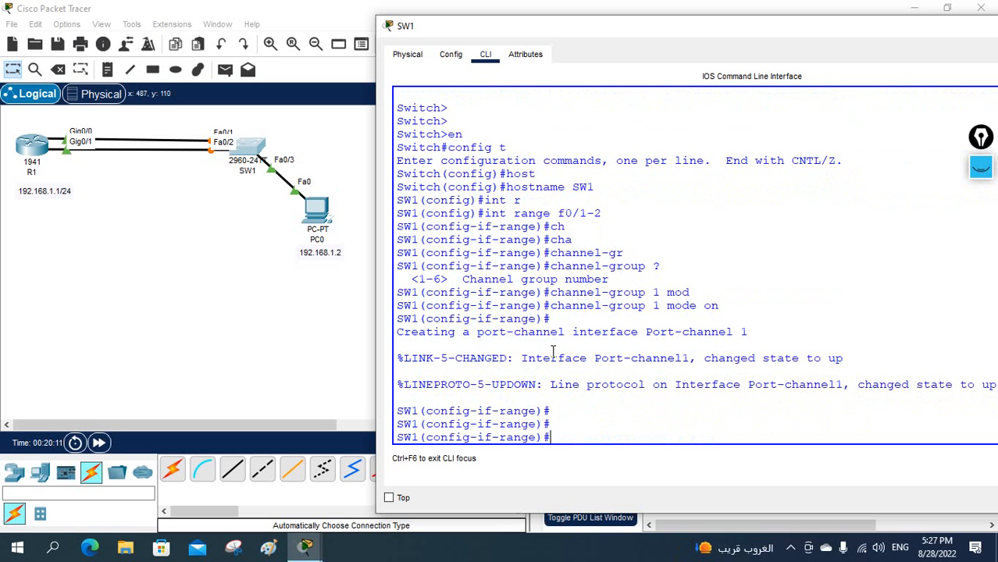
left_click_drag(522, 357, 695, 357)
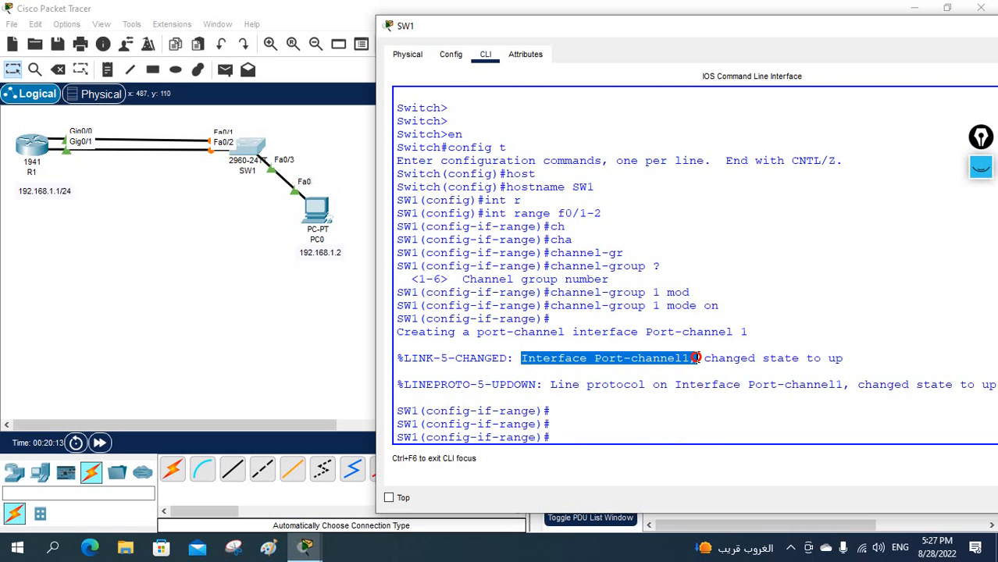
right_click(682, 361)
left_click(619, 346)
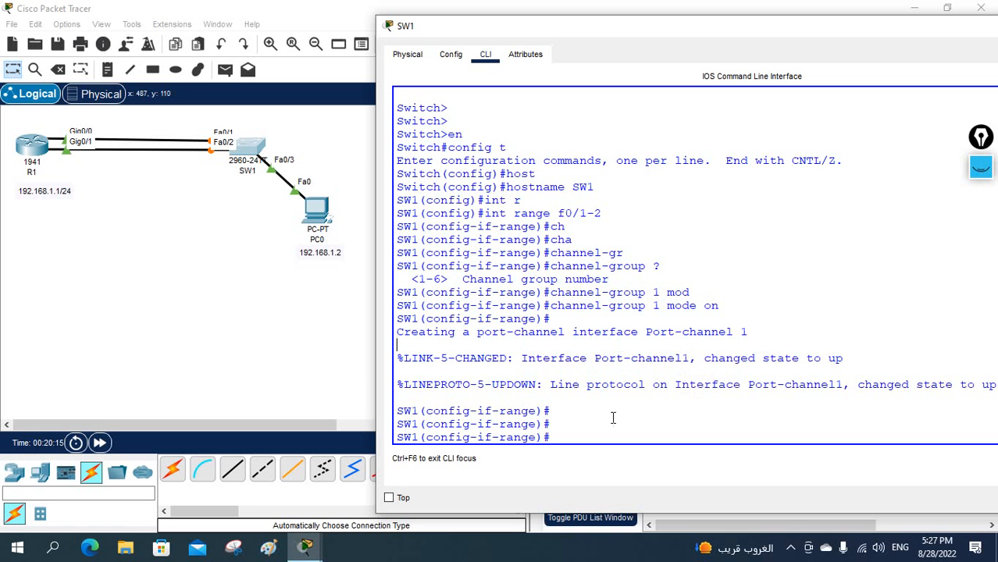
Leave the interface range and enter configuration mode for interface port-channel 1 on SW1.
type("exit")
key("Return")
type("int ")
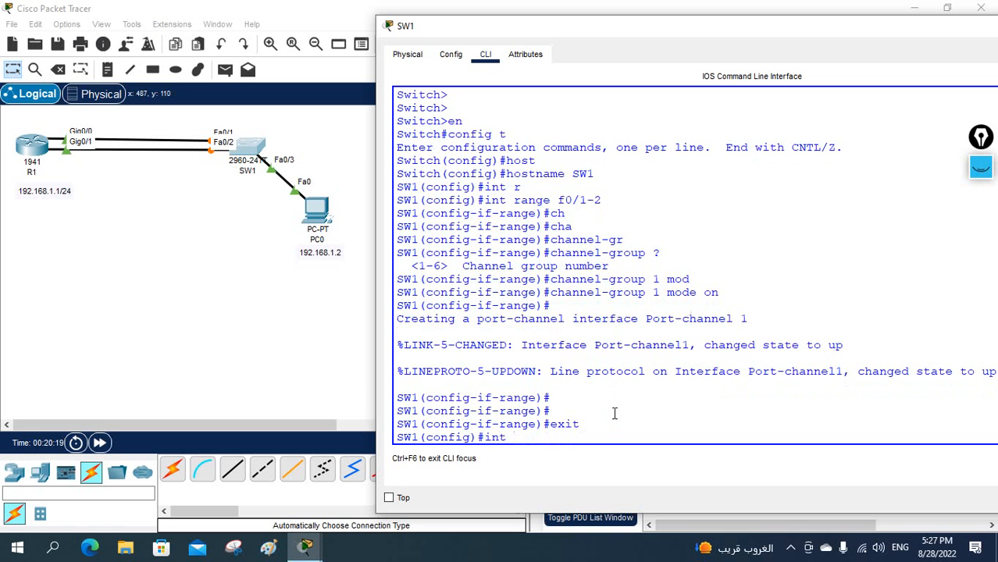
type("por")
key("Tab")
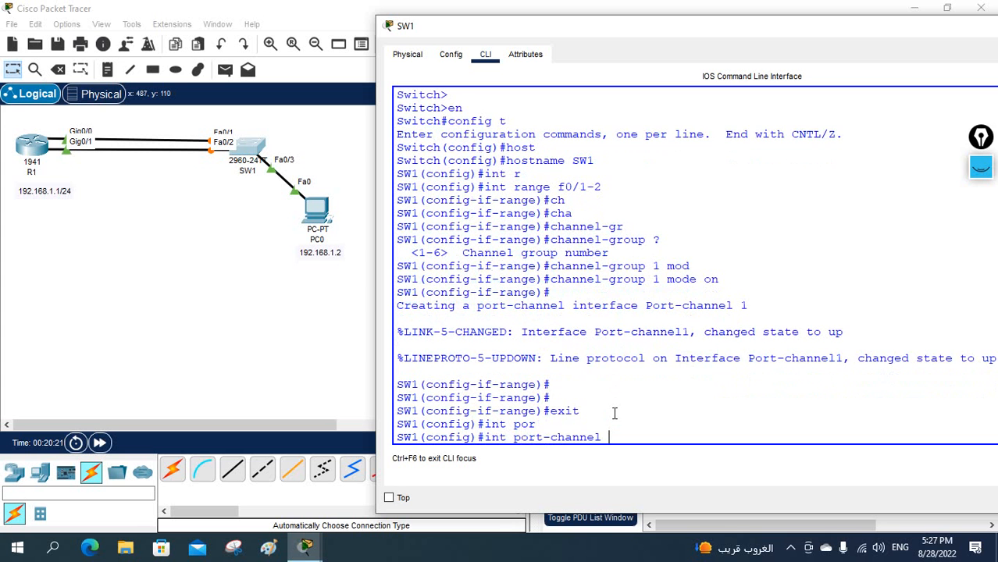
type("1")
key("Return")
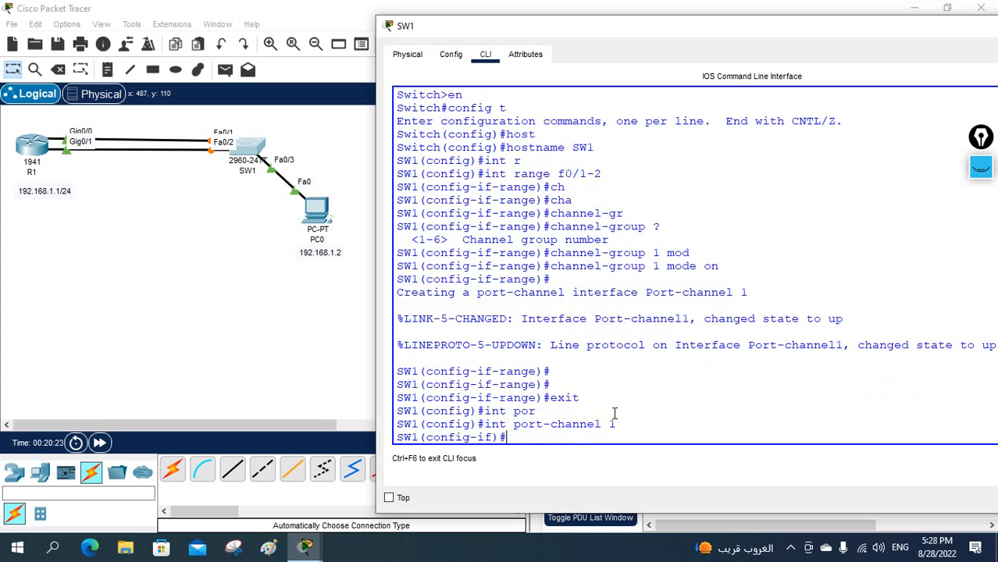
Set port-channel 1 on SW1 to switchport mode trunk and return to privileged EXEC mode.
type("sw")
key("Tab")
type("mo")
key("Tab")
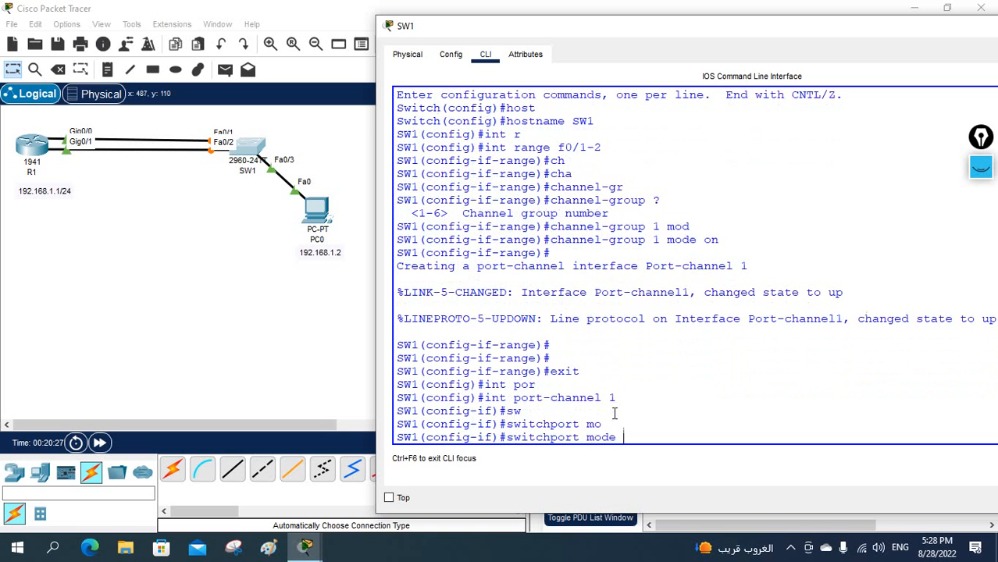
type("tr")
key("Tab")
key("Return")
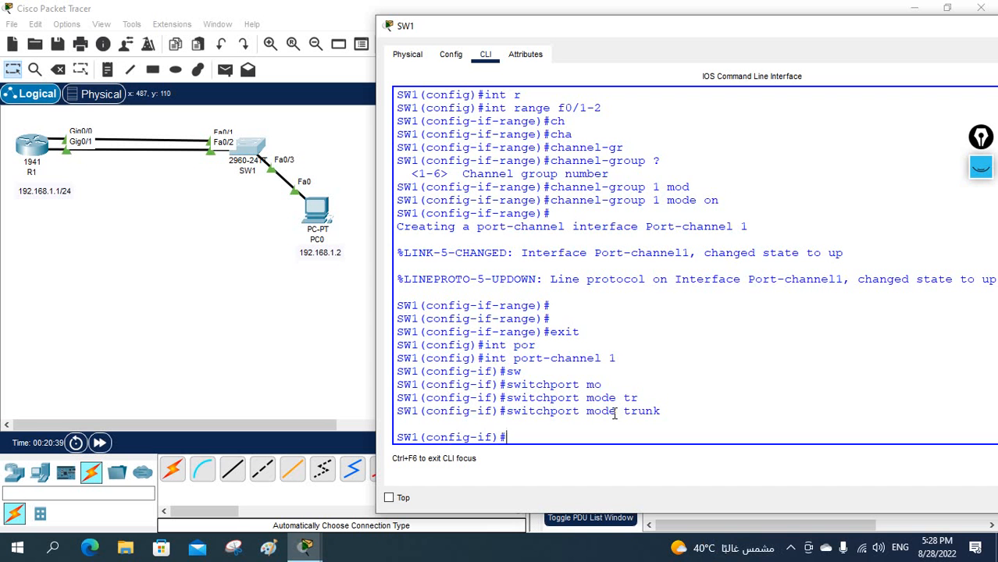
key("ctrl+z")
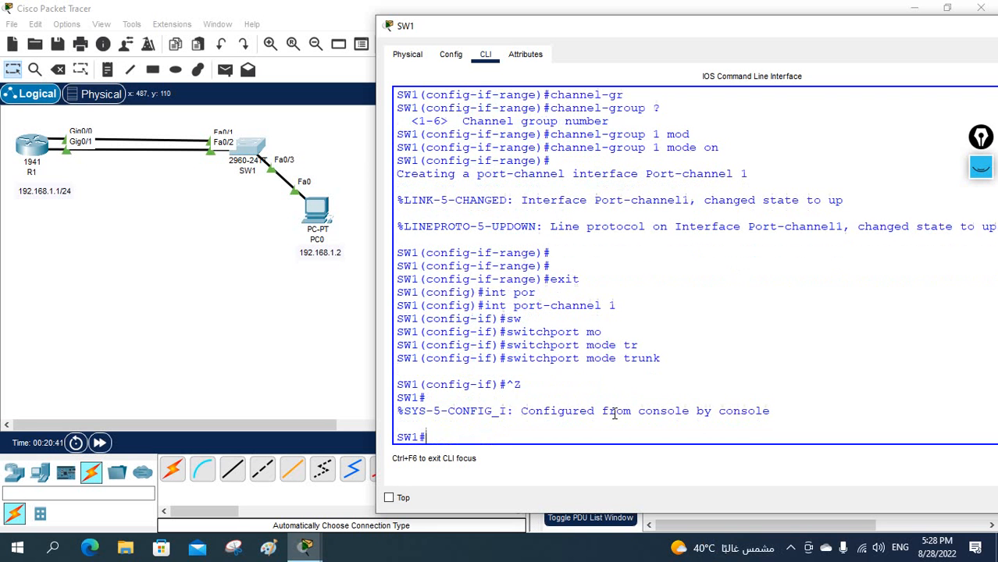
key("Return")
key("Return")
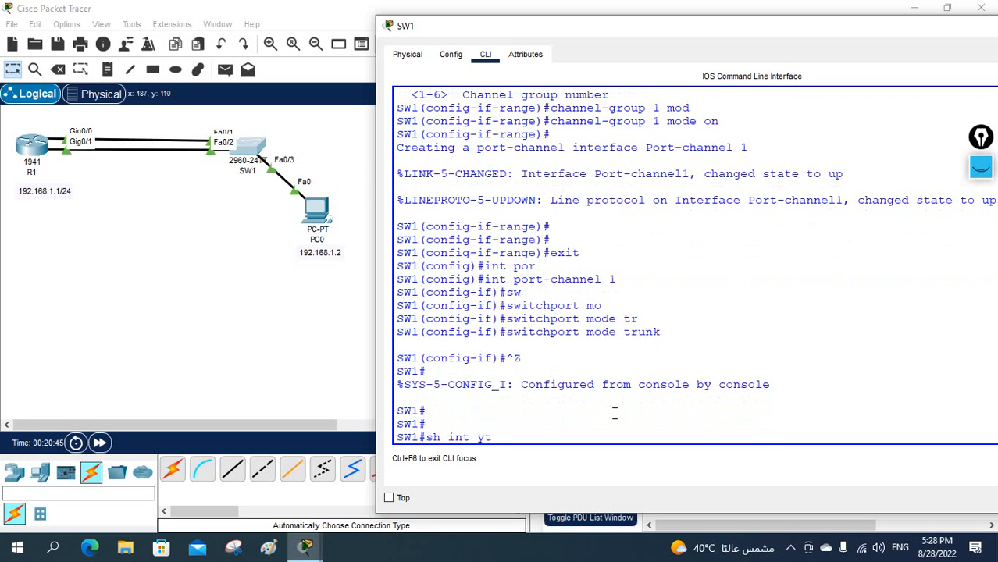
Show SW1's trunk interfaces with sh int trunk and examine the Po1 entry and its encapsulation.
key("BackSpace")
key("BackSpace")
type("tr")
key("Tab")
key("Return")
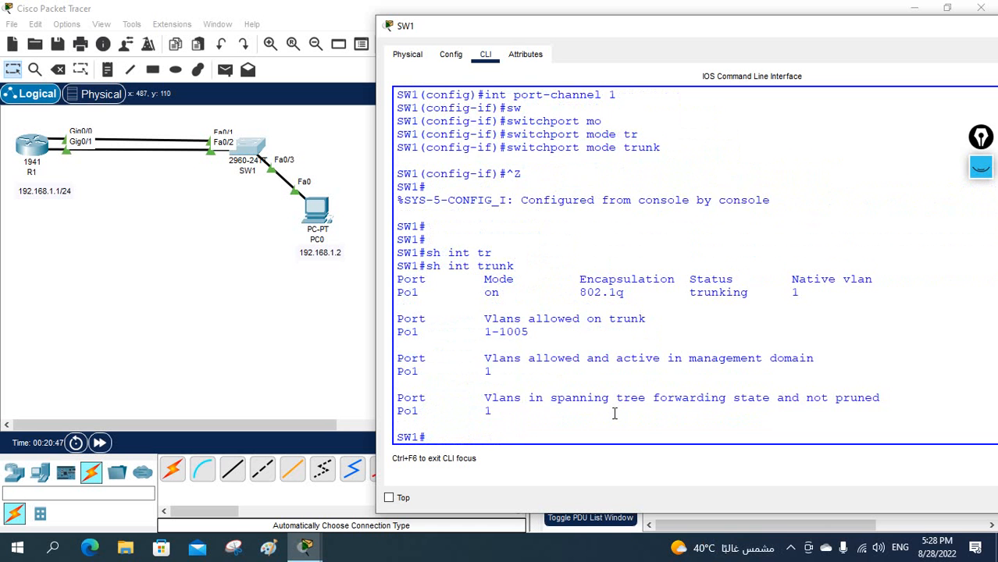
key("Return")
key("Return")
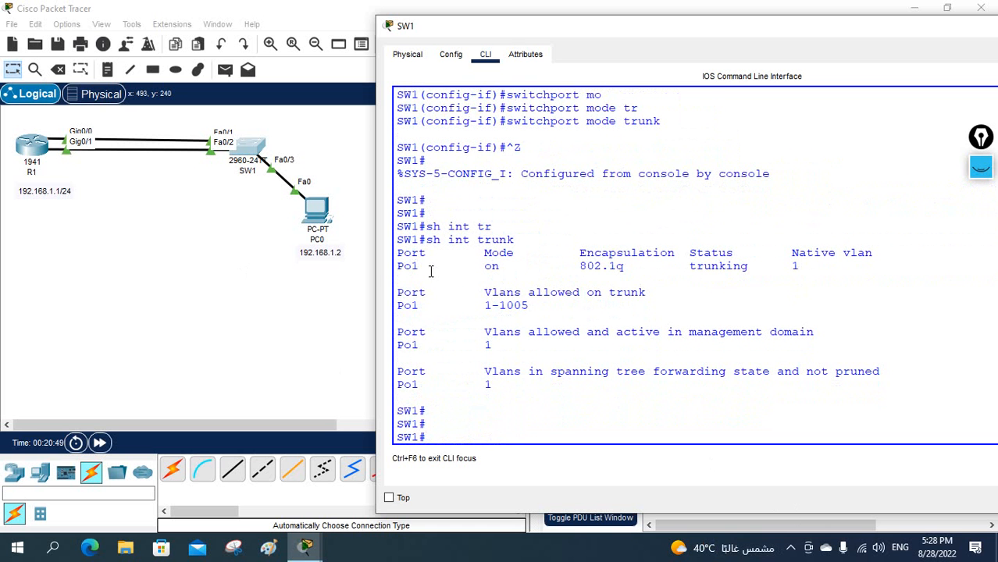
left_click_drag(430, 270, 386, 269)
left_click(459, 304)
left_click_drag(580, 260, 628, 273)
left_click(656, 287)
List SW1's interfaces with sh ip int br, examine the Port-channel1 and first FastEthernet rows, and page through to the end.
type("sh ip int br")
key("Return")
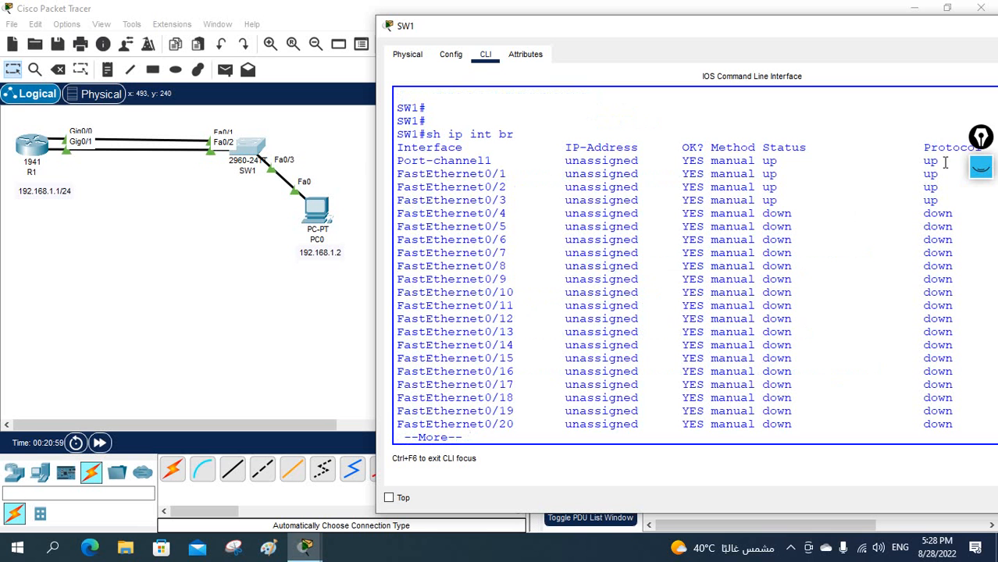
left_click_drag(944, 161, 956, 190)
left_click(919, 219)
key("Return")
key("Return")
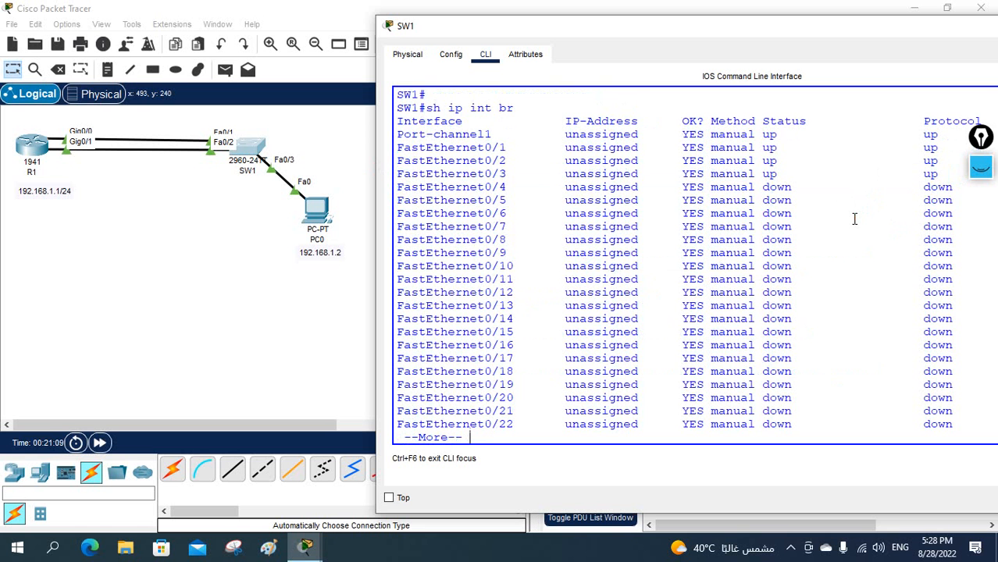
key("Return")
key("Return")
key("Return")
key("Return")
key("Return")
key("Return")
key("Return")
key("Return")
key("Return")
key("Return")
key("Return")
key("Return")
key("Return")
key("Return")
key("Return")
key("Return")
key("Return")
key("Return")
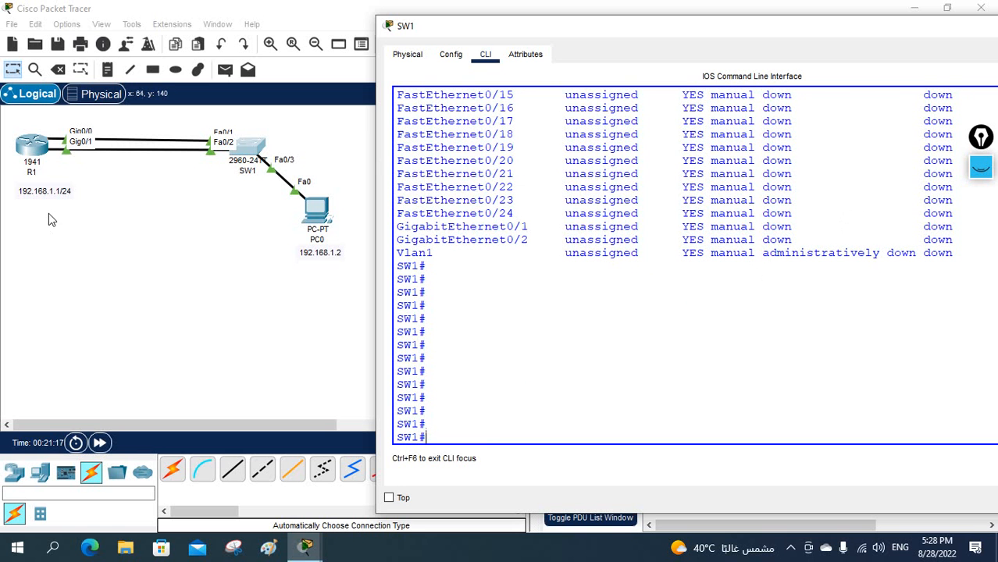
Review R1's command history for the port-channel 1, range g0/0-1 and channel-group 1 commands, and close its window.
left_click(35, 150)
scroll(582, 372, "up", 10)
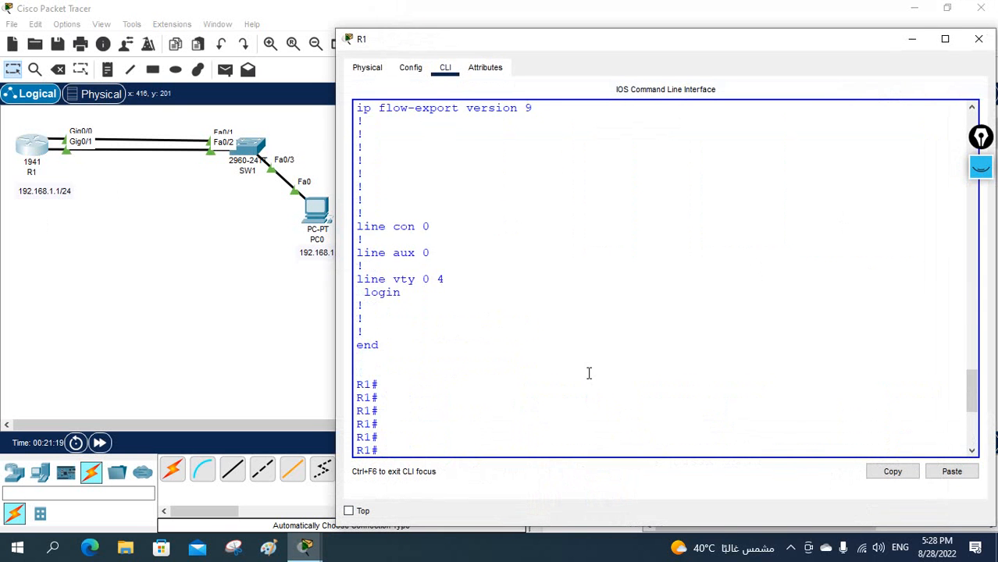
scroll(576, 370, "up", 15)
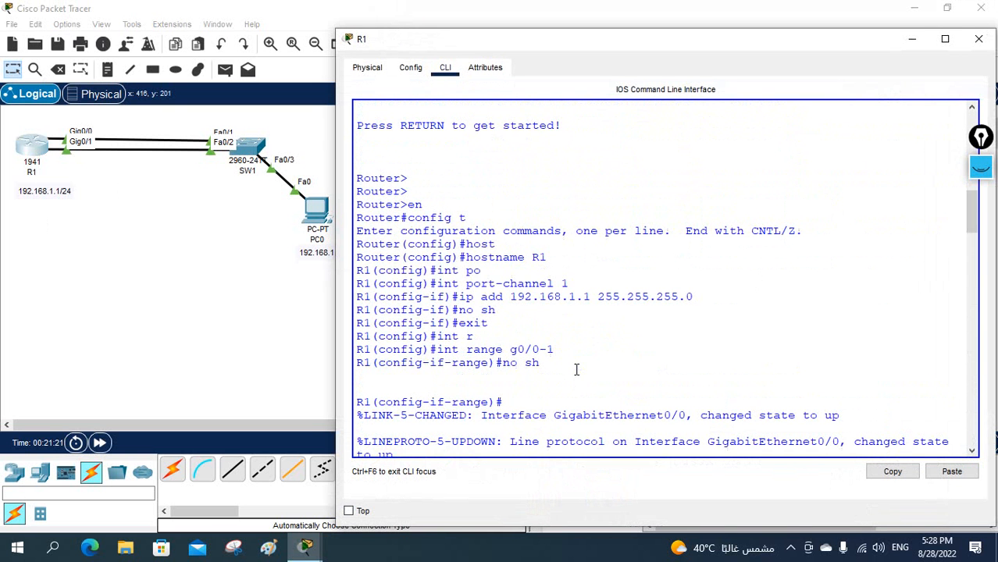
left_click_drag(444, 286, 578, 310)
left_click_drag(435, 349, 574, 360)
scroll(567, 356, "down", 2)
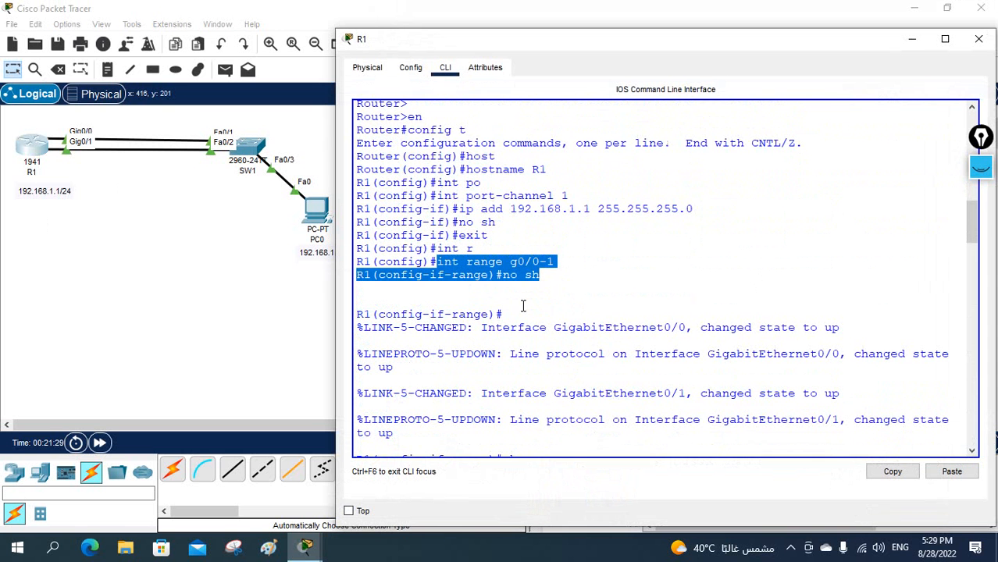
scroll(524, 306, "down", 2)
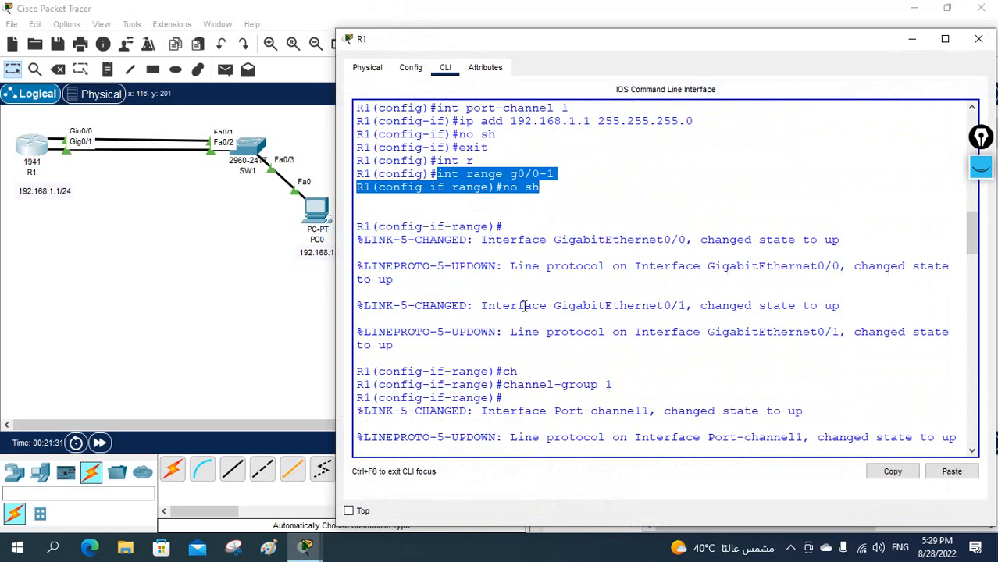
left_click_drag(613, 382, 504, 384)
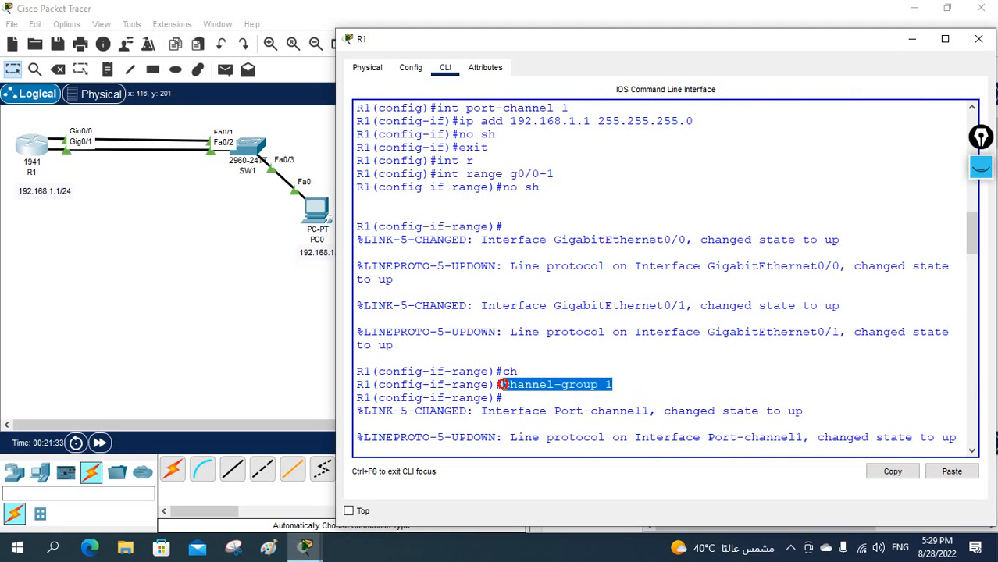
scroll(535, 399, "down", 6)
scroll(535, 399, "down", 4)
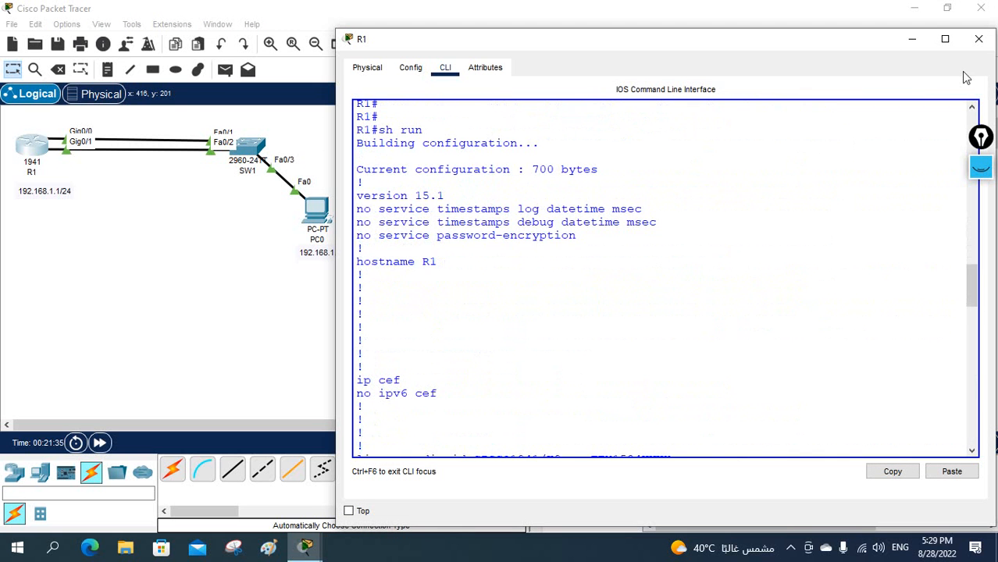
left_click(978, 38)
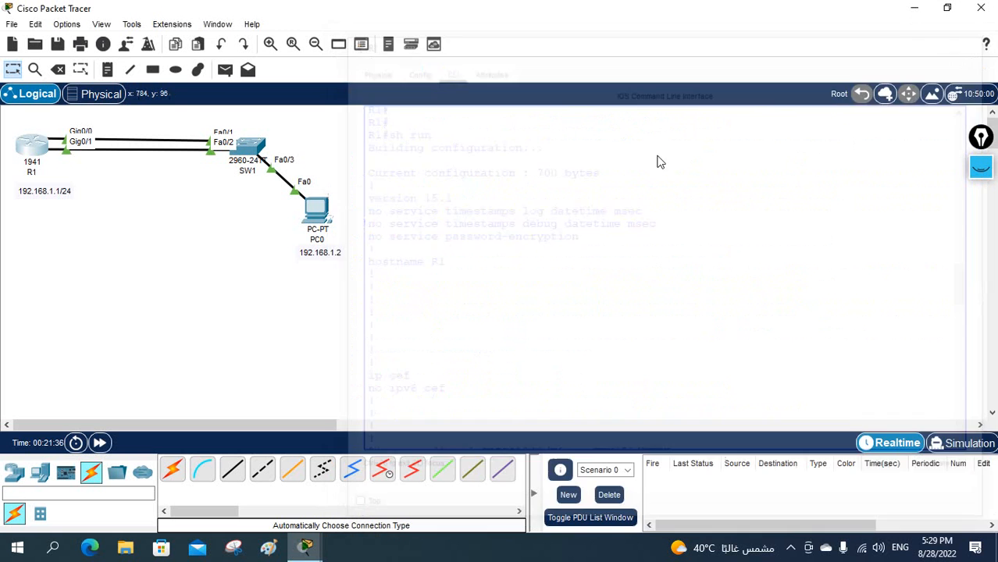
Review SW1's command history for the range f0/1-2, channel-group 1 mode on and trunk commands, and close its window.
left_click(248, 148)
scroll(507, 283, "up", 6)
scroll(509, 286, "up", 10)
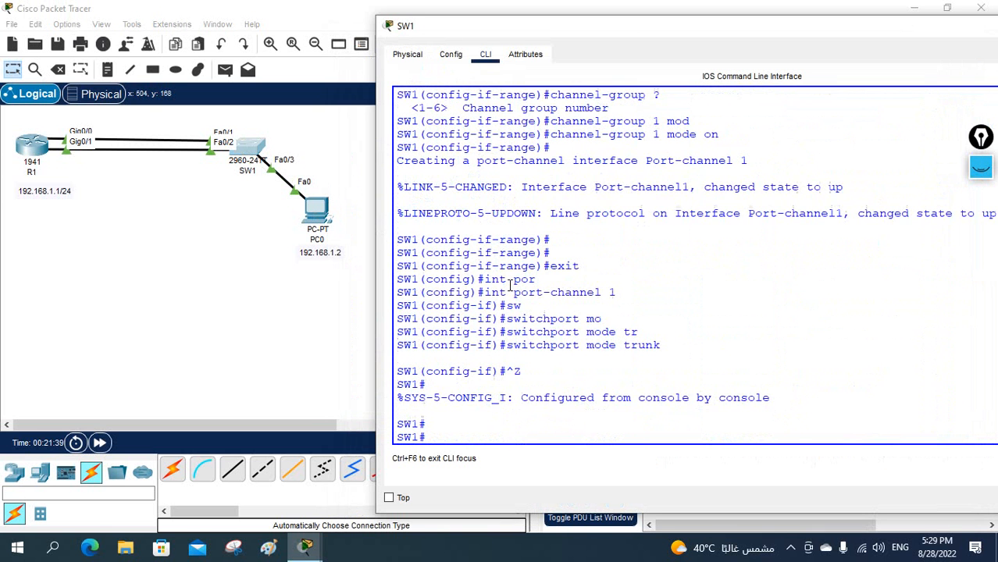
scroll(548, 263, "up", 4)
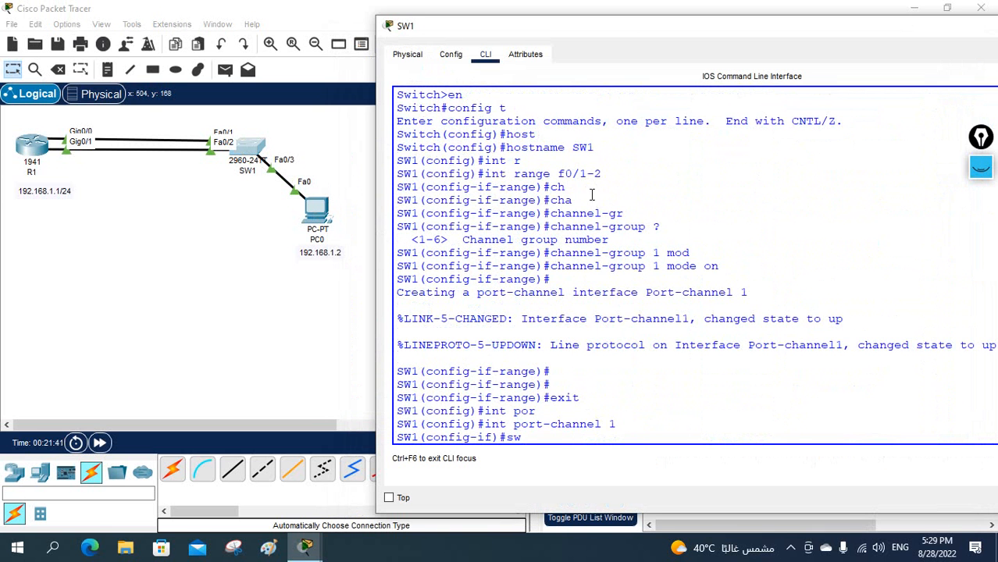
scroll(607, 173, "up", 1)
left_click_drag(609, 220, 473, 219)
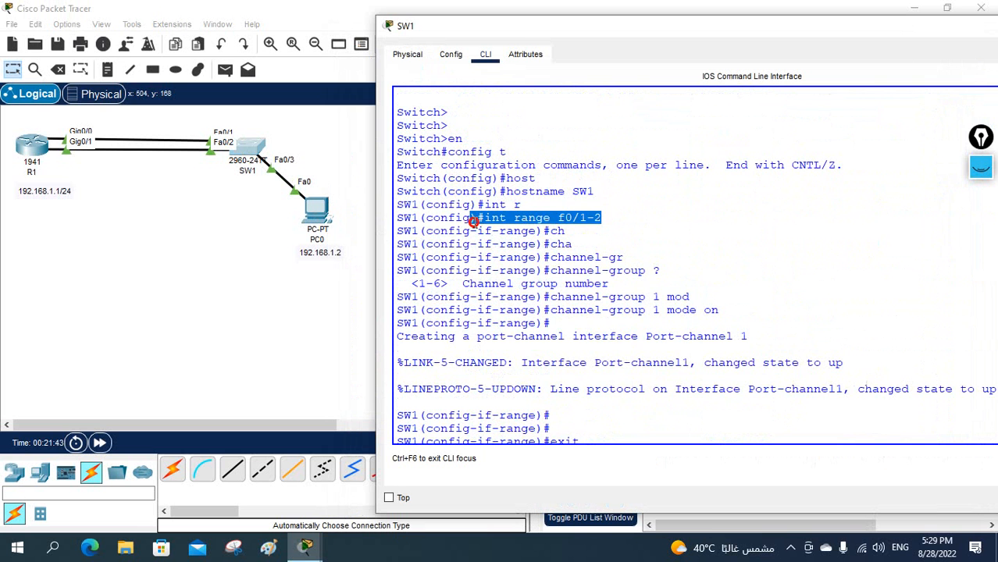
left_click_drag(549, 298, 735, 314)
scroll(734, 313, "down", 9)
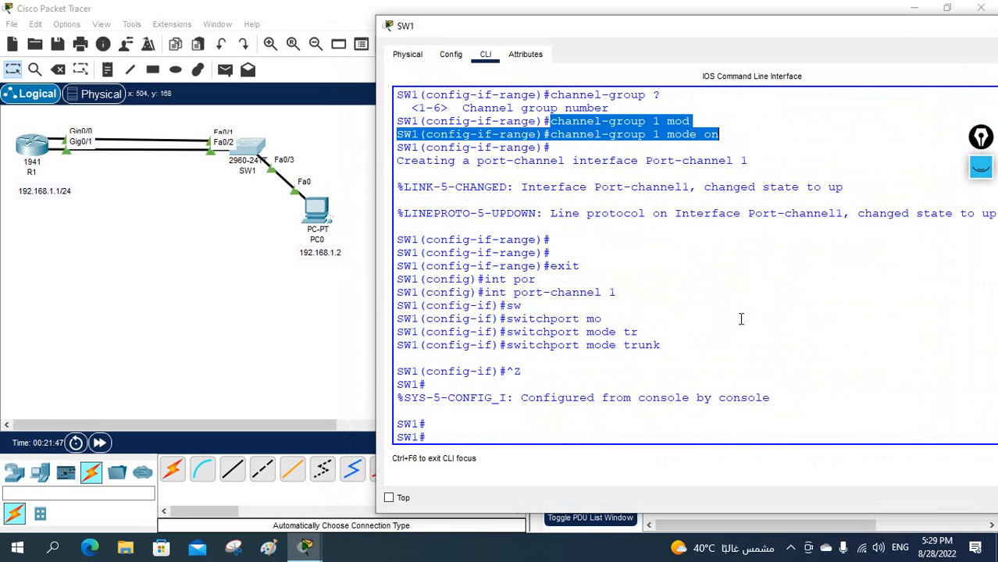
scroll(631, 293, "up", 3)
left_click_drag(664, 302, 506, 302)
left_click(858, 37)
left_click_drag(858, 36, 618, 70)
left_click(871, 63)
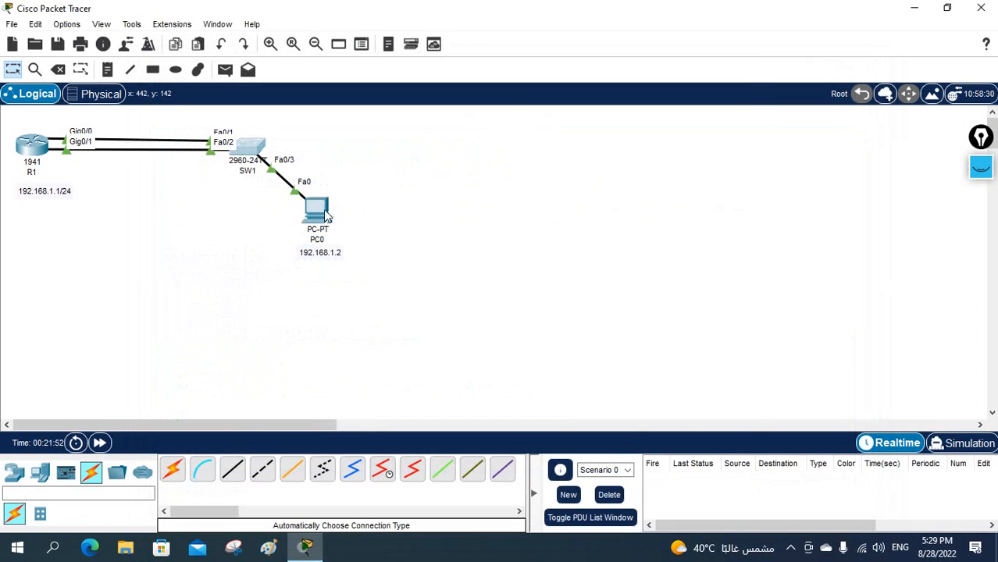
Open PC0's command prompt, move its window clear of the topology, and ping 192.168.1.1.
left_click(317, 209)
left_click(599, 121)
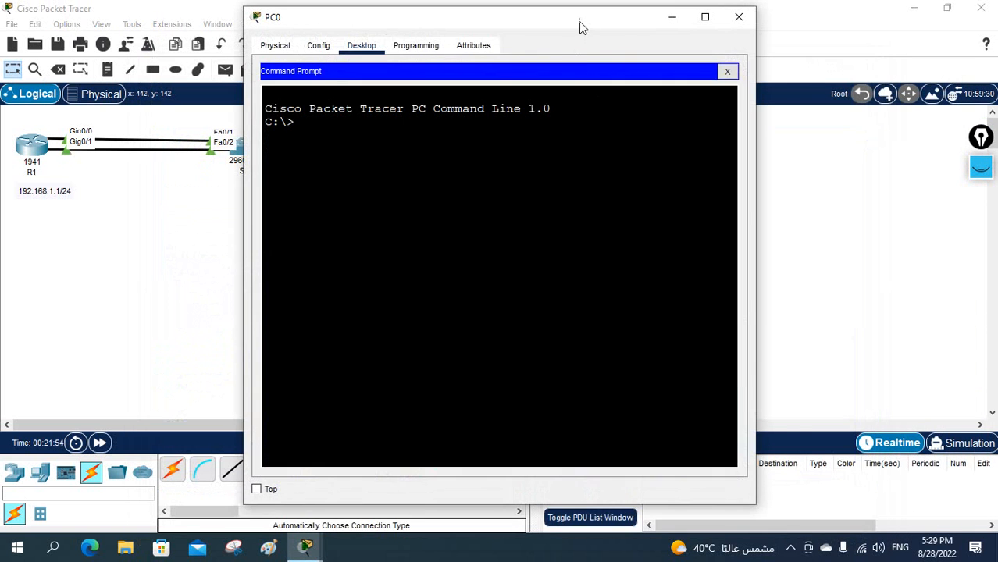
left_click_drag(579, 21, 720, 49)
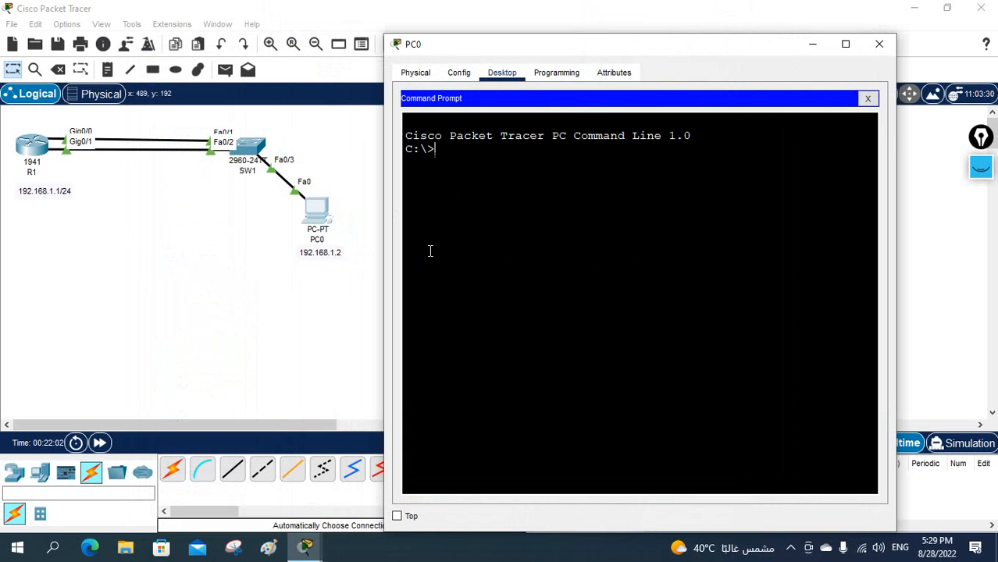
type("ping 192.168.1.1")
key("Return")
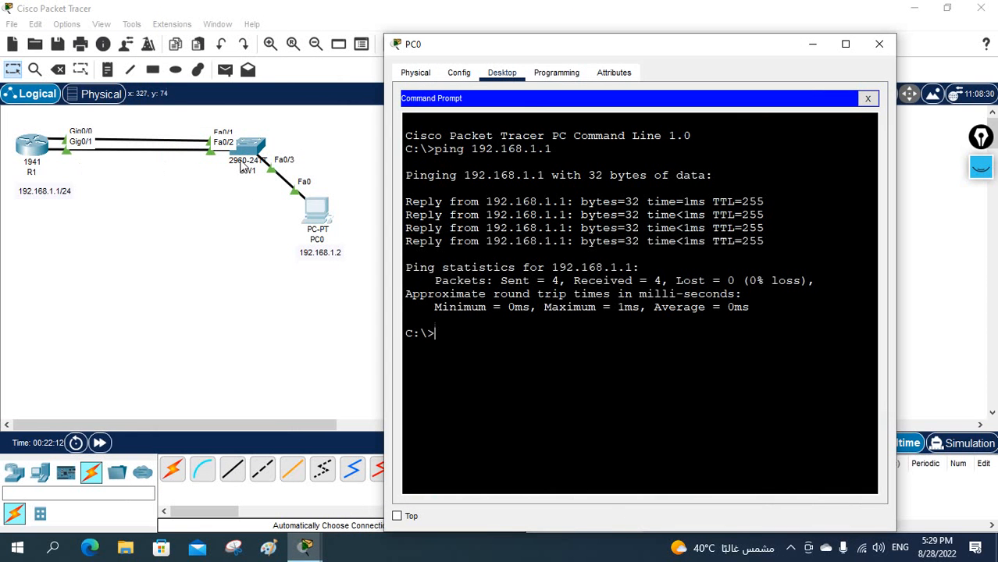
Start a continuous ping -t to 192.168.1.1 from PC0, move its window clear of the topology, and keep it on top.
key("Up")
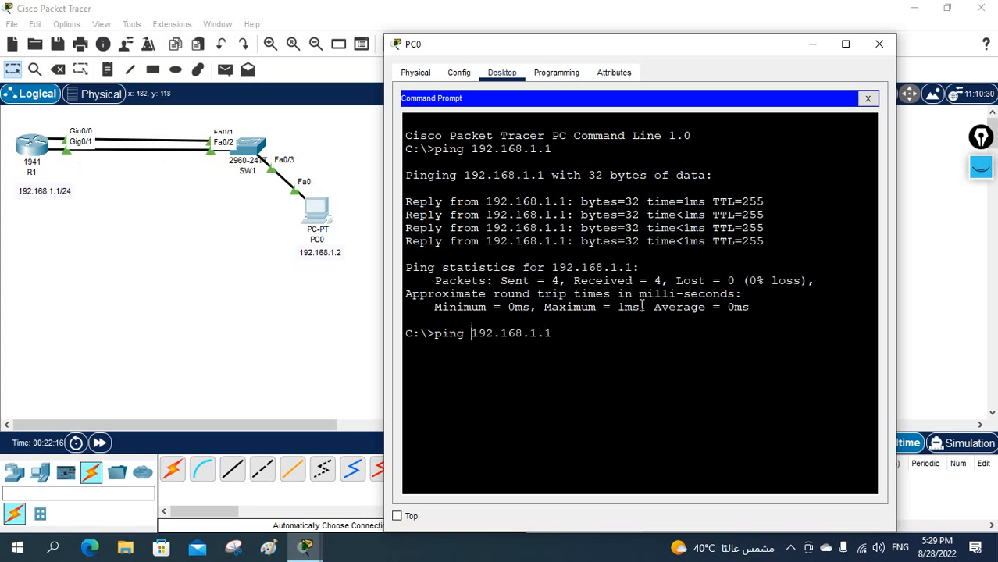
type("-t")
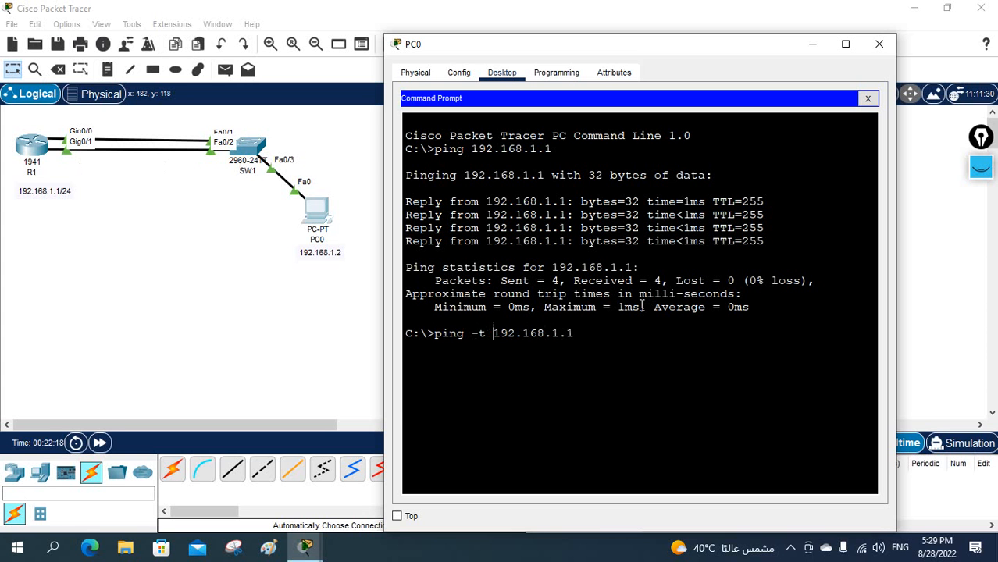
key("Return")
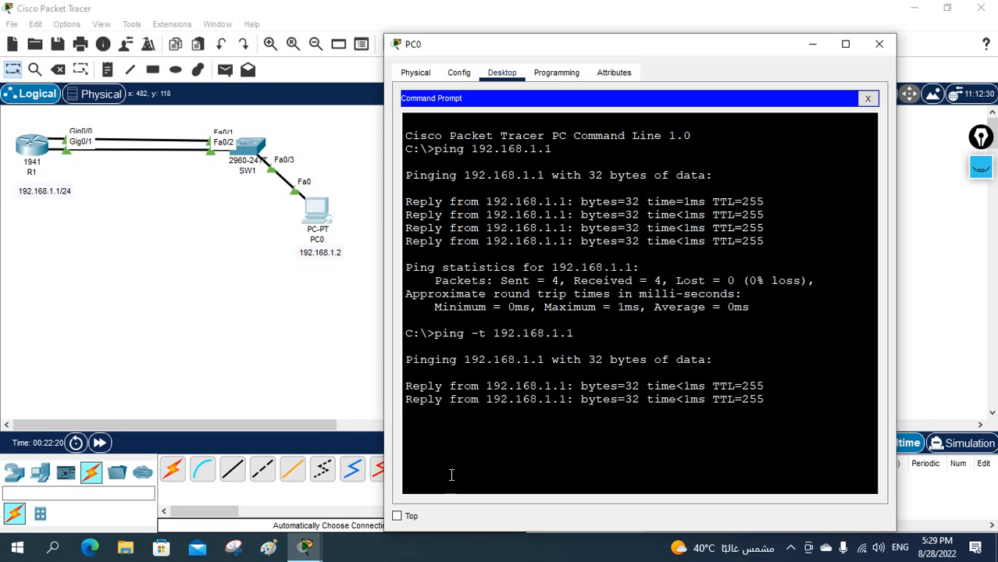
left_click_drag(716, 57, 810, 40)
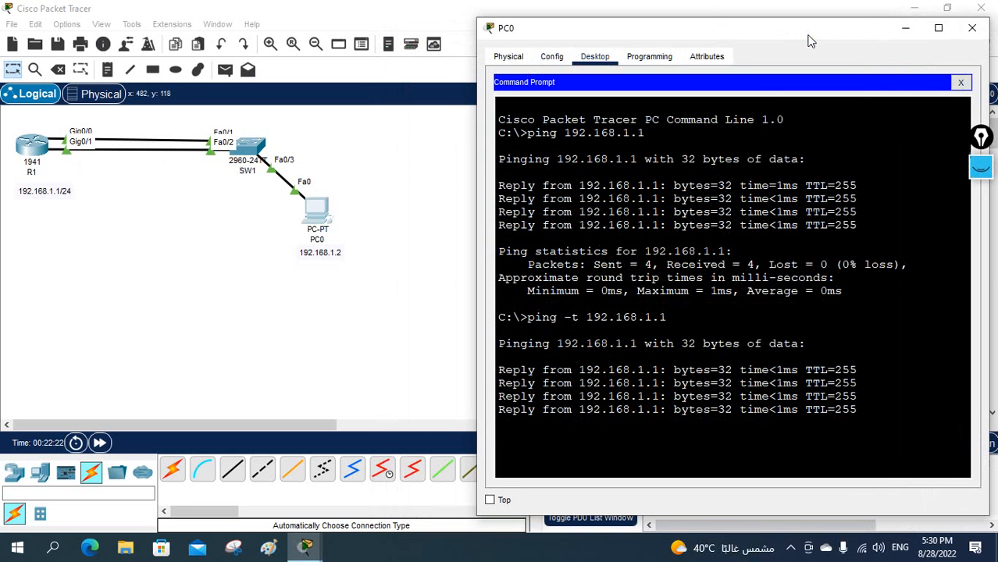
left_click(490, 500)
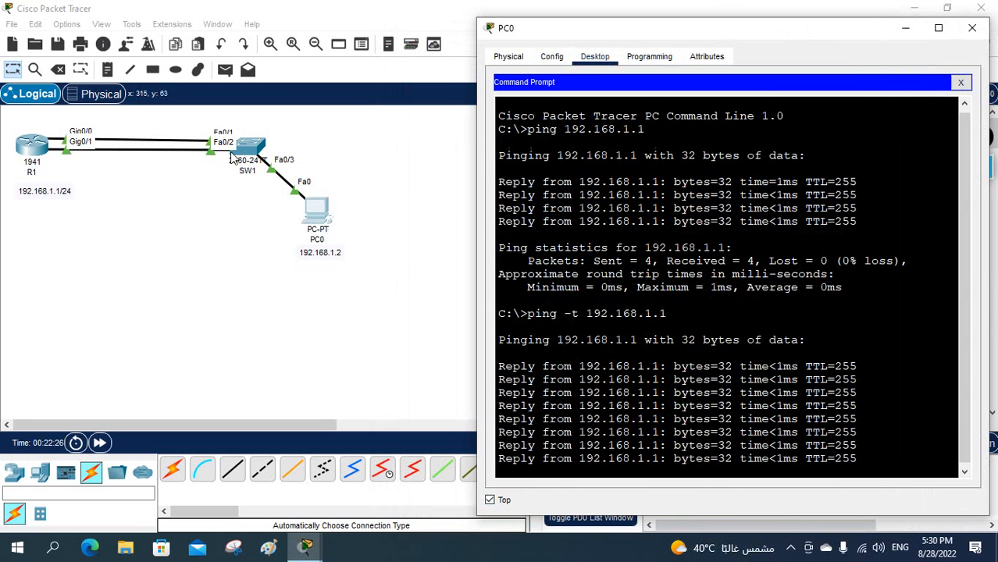
Open SW1's command line beside the ping window, enter configuration mode for interface f0/1, and shut it down with sh.
left_click(237, 159)
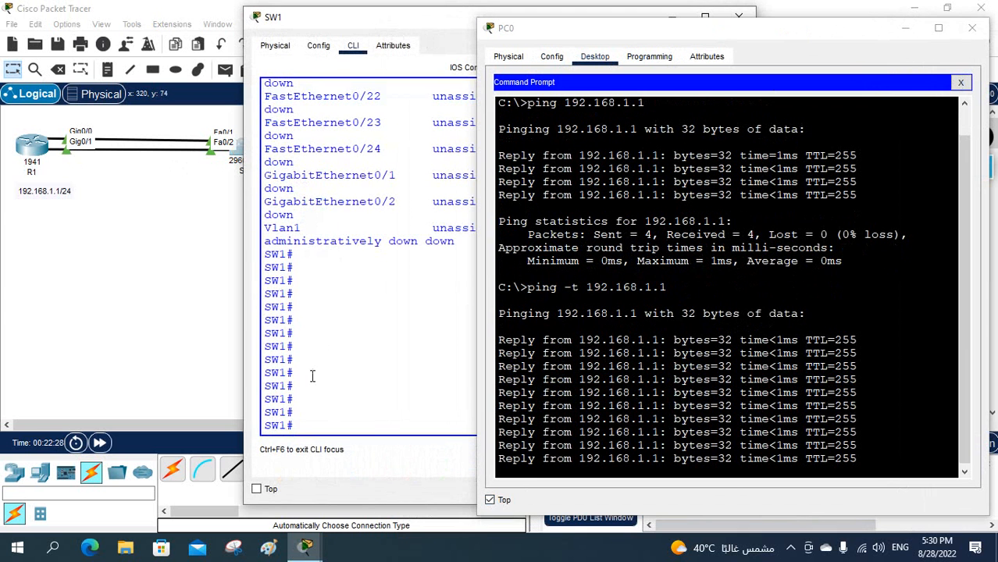
left_click_drag(306, 17, 347, 35)
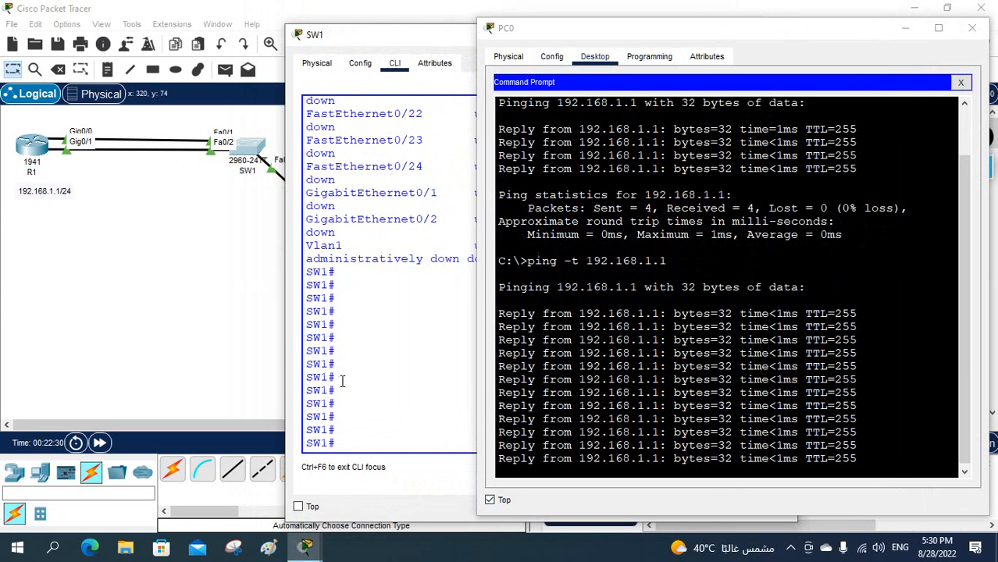
type("config t")
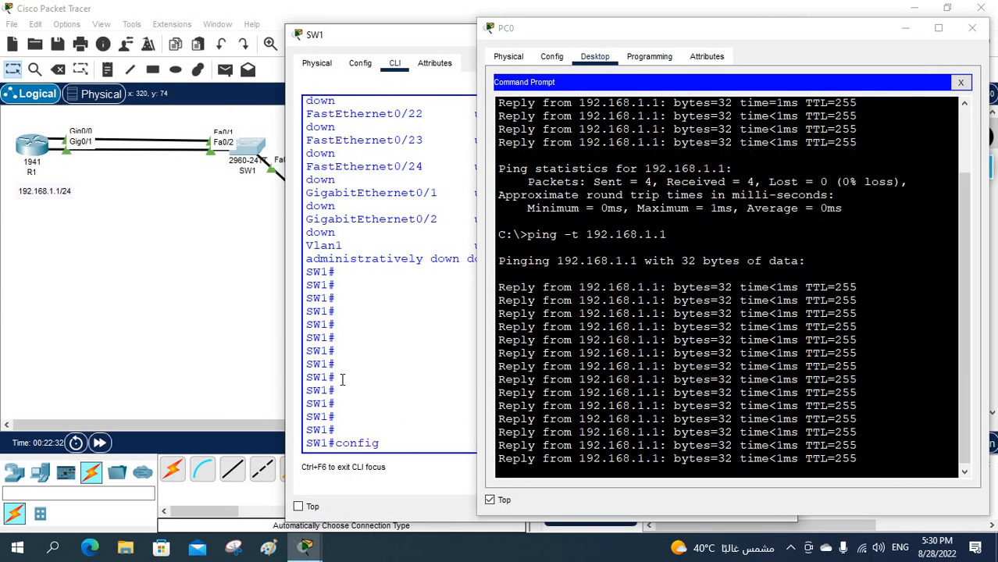
key("Return")
type("int ")
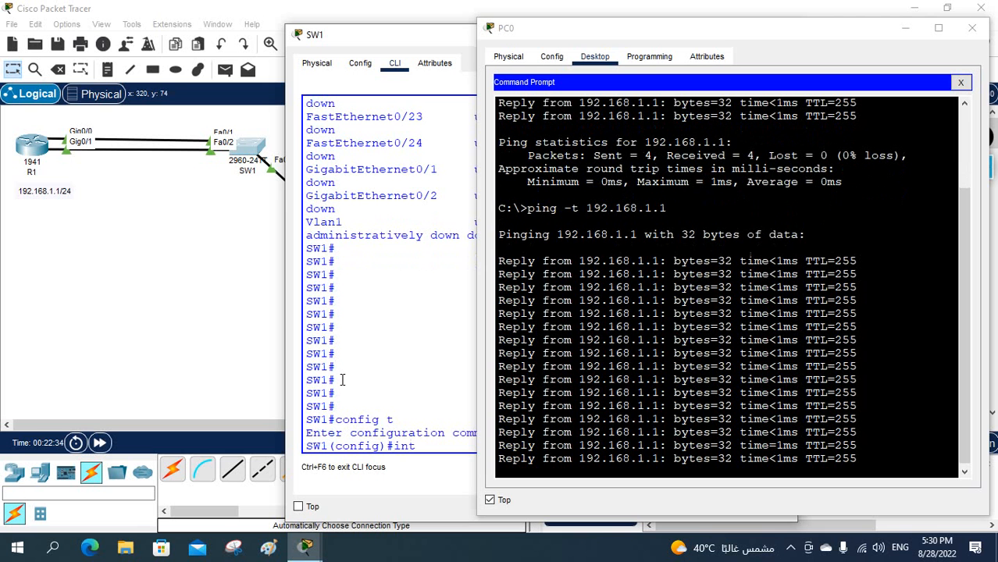
type("f")
type("0/1")
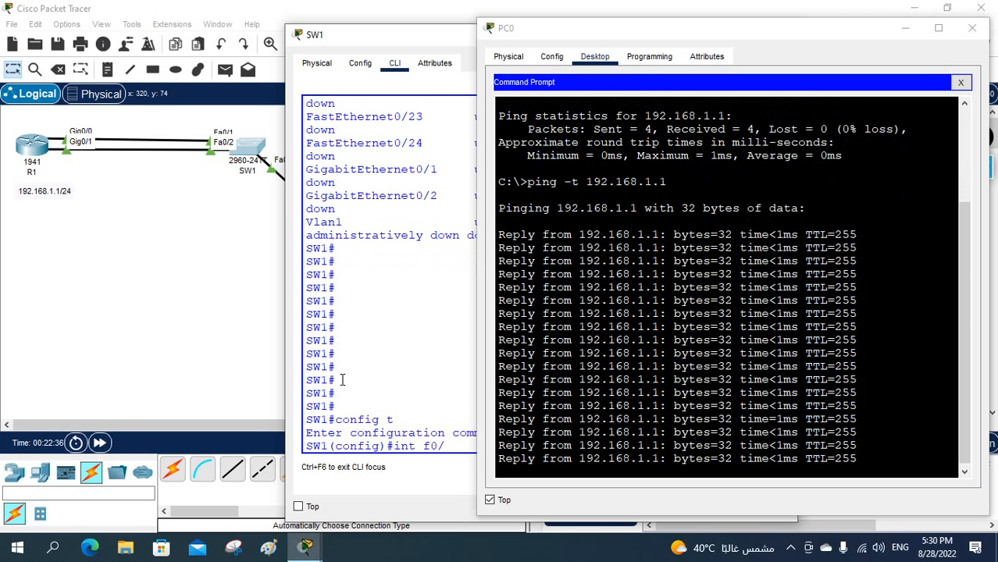
key("Return")
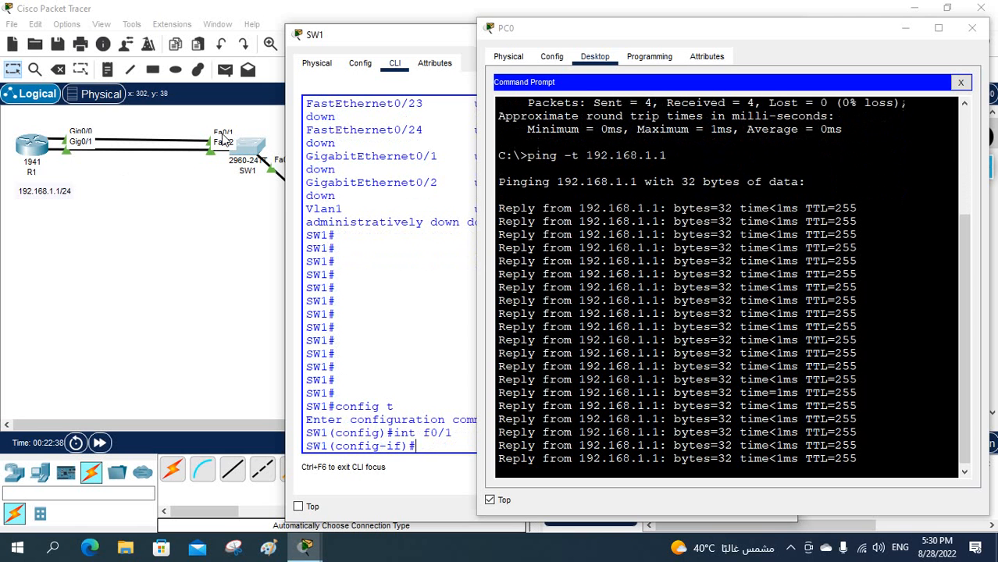
left_click(406, 313)
type("sh")
key("Return")
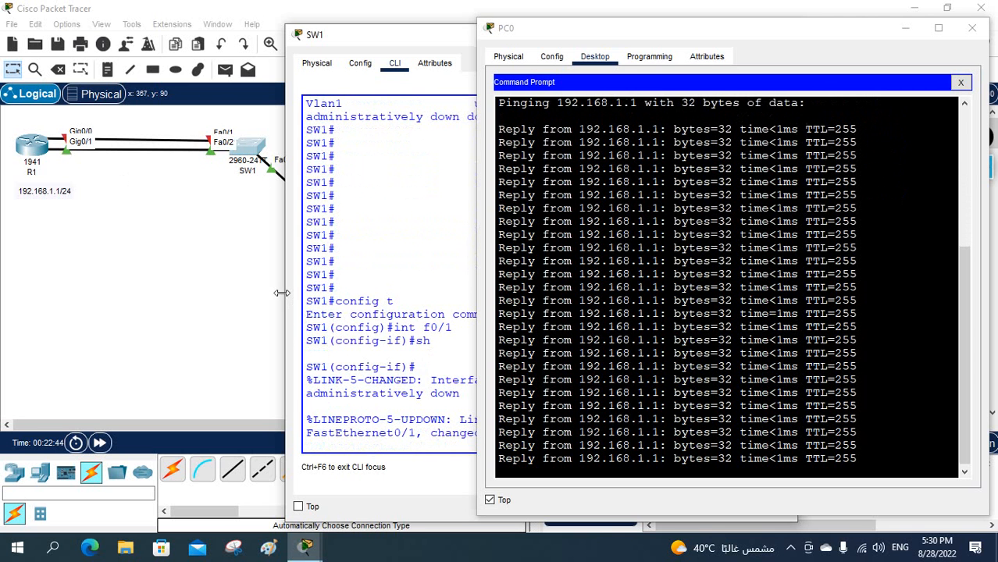
Examine SW1's line protocol message for FastEthernet0/1 beside PC0's ping output, rearranging both windows to uncover the topology.
left_click_drag(286, 292, 224, 283)
left_click_drag(416, 445, 243, 400)
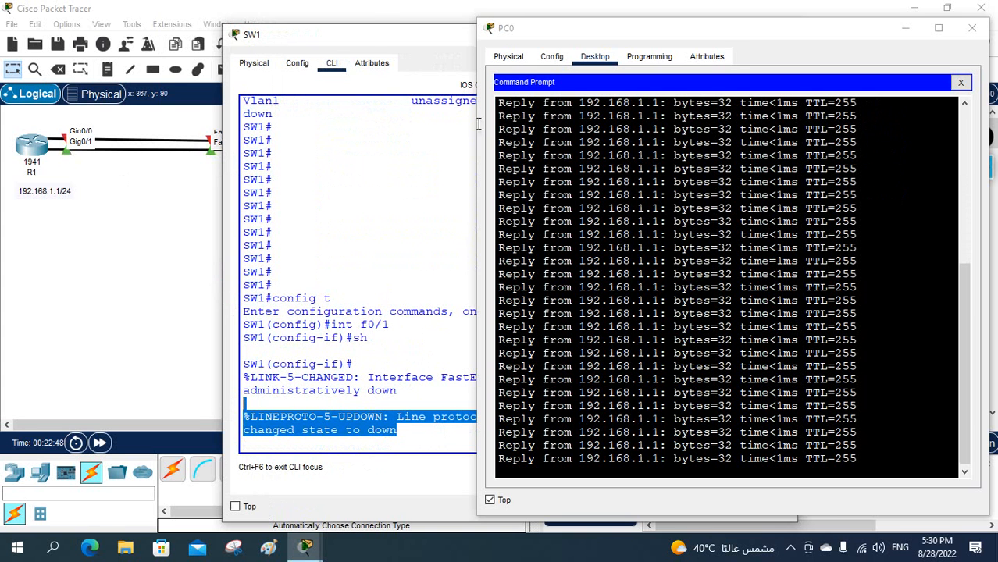
left_click_drag(368, 40, 441, 43)
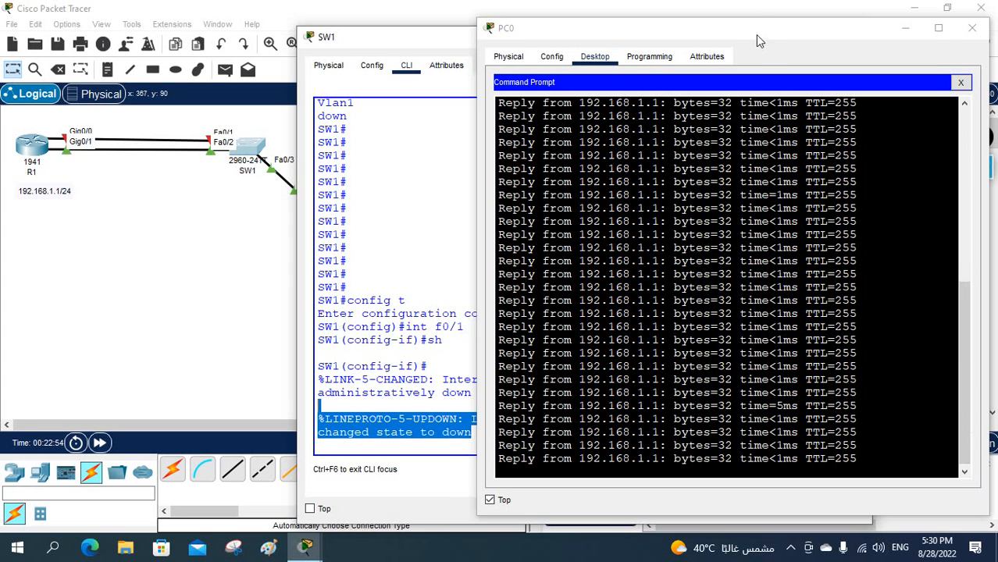
left_click_drag(755, 34, 703, 33)
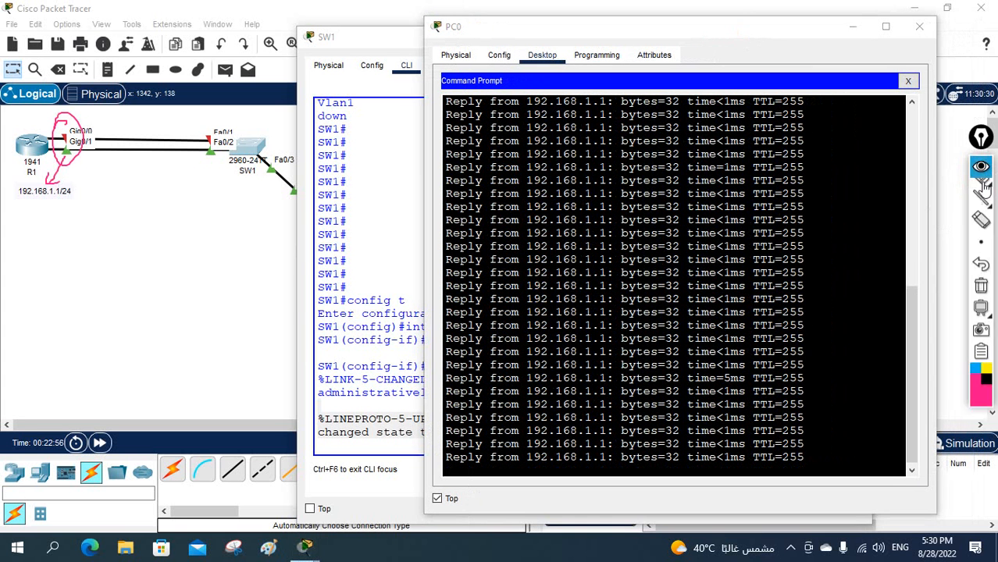
Clear the old ink marks, draw arrows at SW1's Fa0/1 and Fa0/2 ends, and write 15, 15 and a boxed 30 below.
left_click(982, 211)
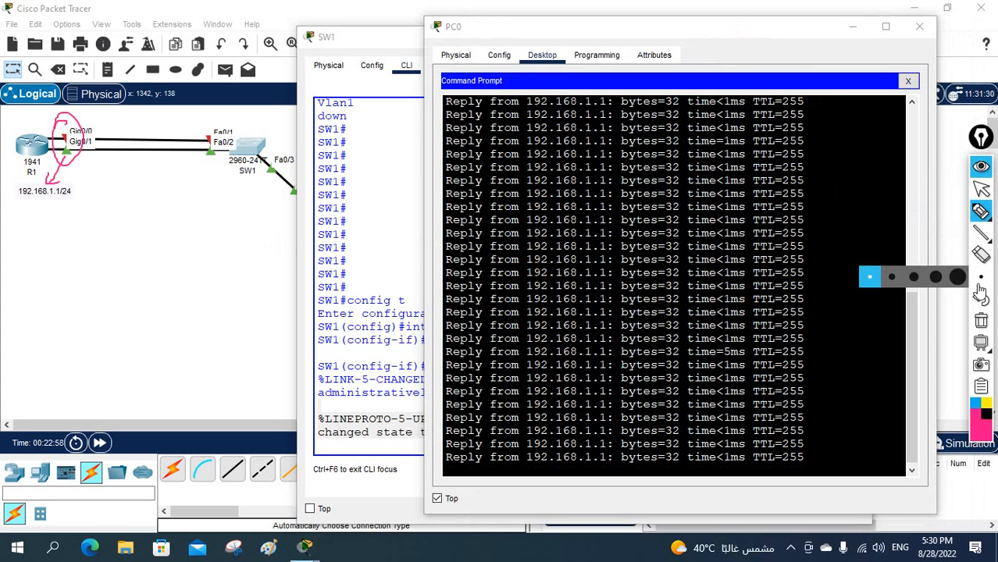
left_click(981, 320)
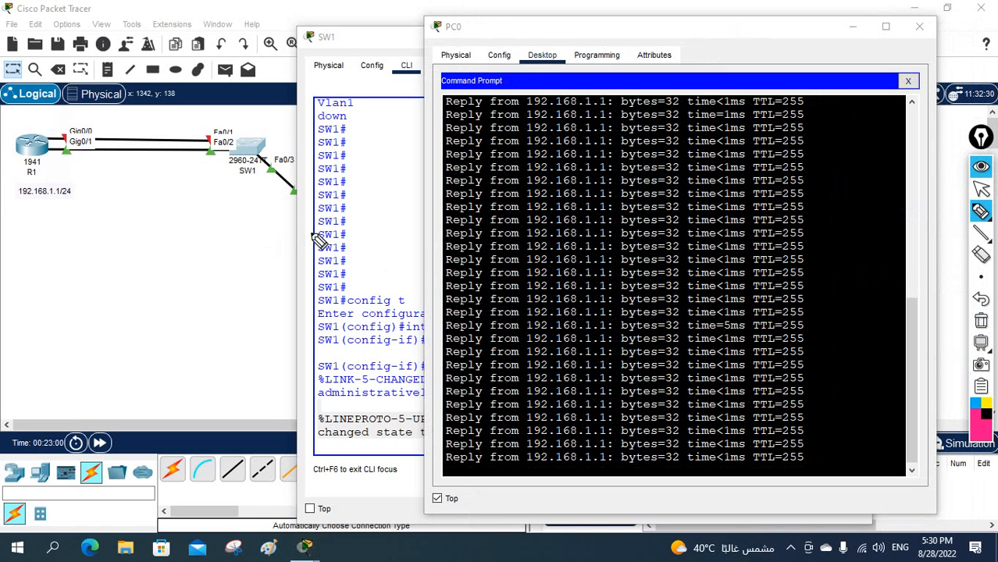
mouse_move(206, 114)
left_mouse_down()
mouse_move(206, 180)
mouse_move(206, 164)
left_mouse_up()
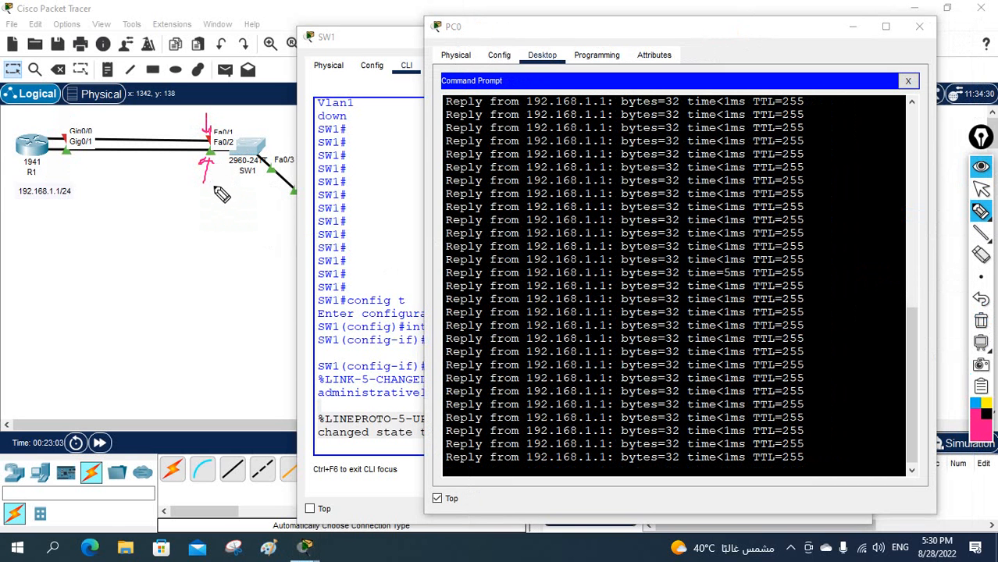
left_click_drag(212, 187, 230, 221)
mouse_move(217, 279)
left_mouse_down()
mouse_move(261, 292)
mouse_move(219, 274)
mouse_move(231, 283)
left_mouse_up()
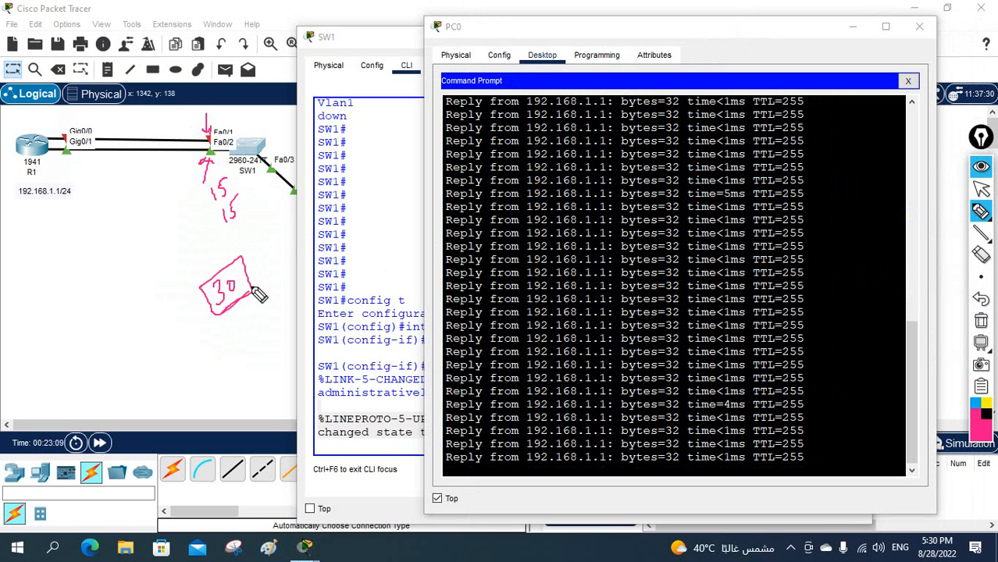
Write 30 – 50 in ink above the boxed 30 and underline the 50 twice.
left_click_drag(157, 260, 164, 283)
mouse_move(174, 260)
left_mouse_down()
mouse_move(176, 268)
mouse_move(179, 259)
left_mouse_up()
mouse_move(193, 258)
left_mouse_down()
mouse_move(213, 255)
mouse_move(226, 234)
left_mouse_up()
left_click_drag(235, 228, 236, 228)
left_click_drag(189, 274, 222, 254)
left_click_drag(198, 278, 232, 248)
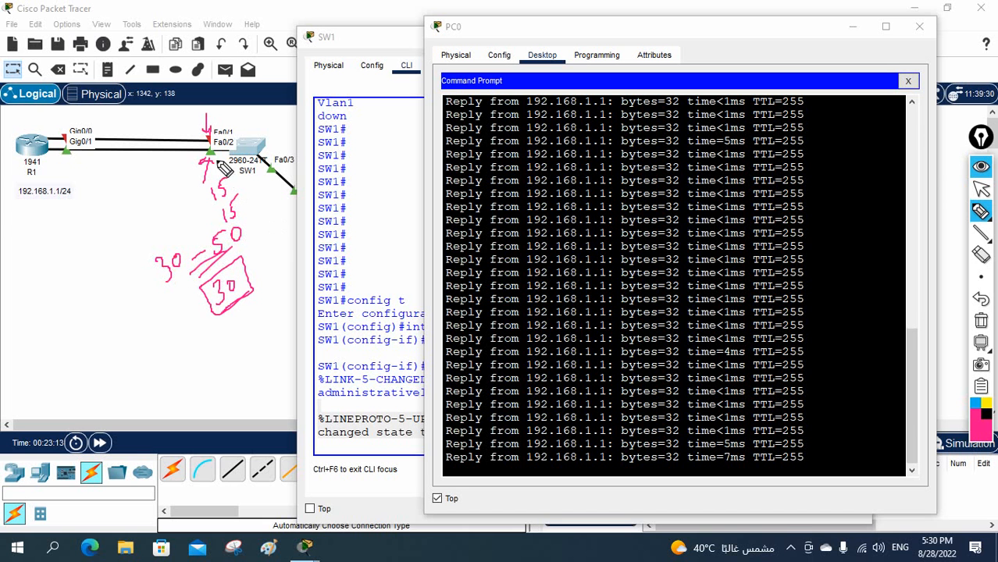
Circle the Fa0/2 link end in ink and write a short letter note and an underlined 10 beside the figures.
left_click_drag(216, 153, 202, 165)
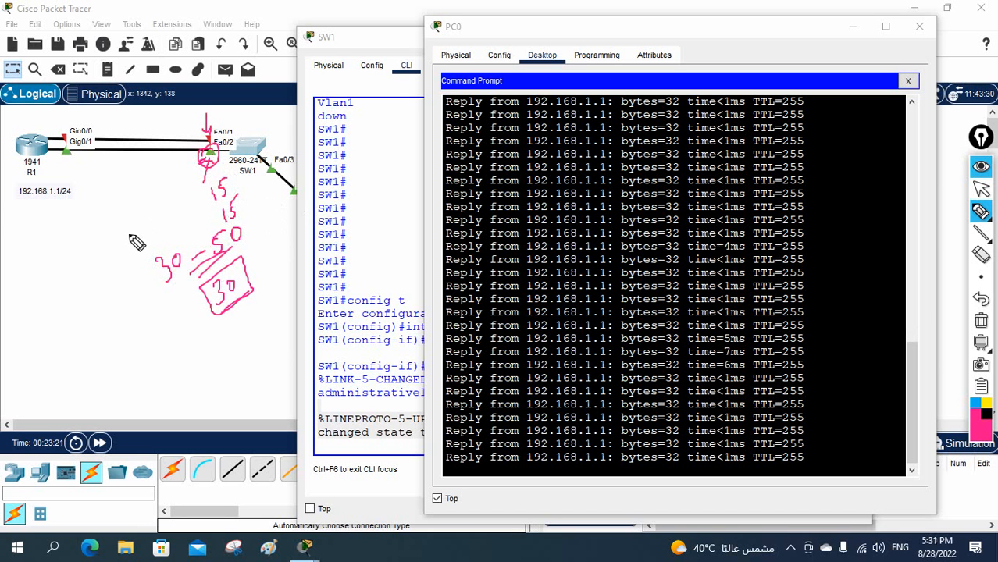
mouse_move(123, 234)
left_mouse_down()
mouse_move(117, 250)
mouse_move(153, 231)
left_mouse_up()
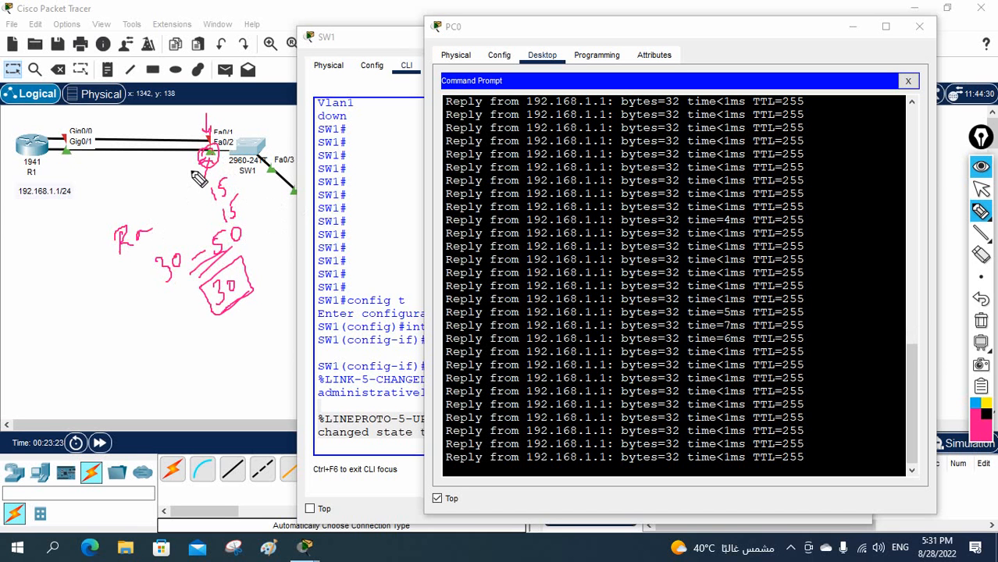
mouse_move(161, 193)
left_mouse_down()
mouse_move(159, 214)
mouse_move(173, 196)
mouse_move(195, 202)
left_mouse_up()
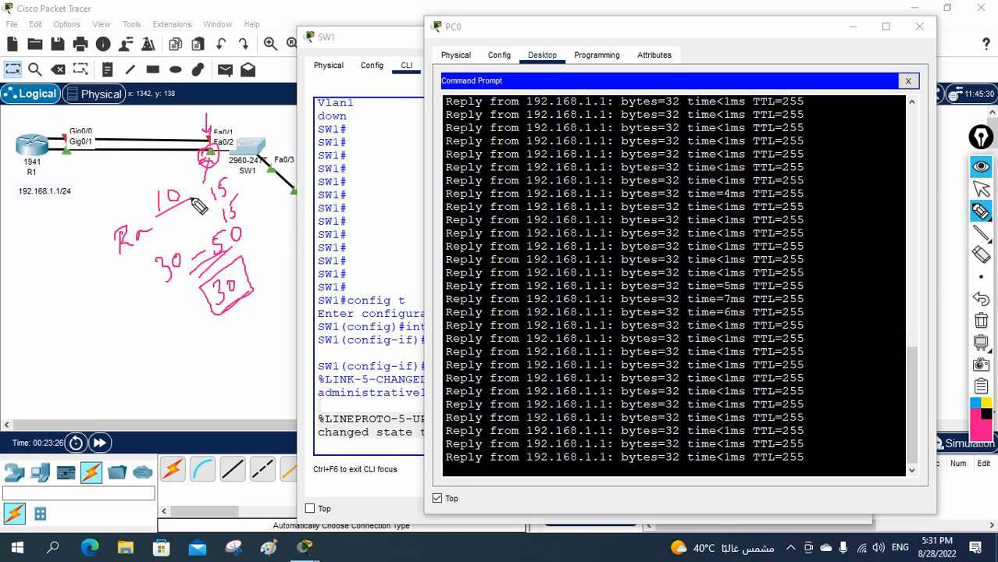
Clear all ink annotations from the topology and switch back to the normal pointer.
left_click(980, 319)
mouse_move(978, 210)
left_click(981, 189)
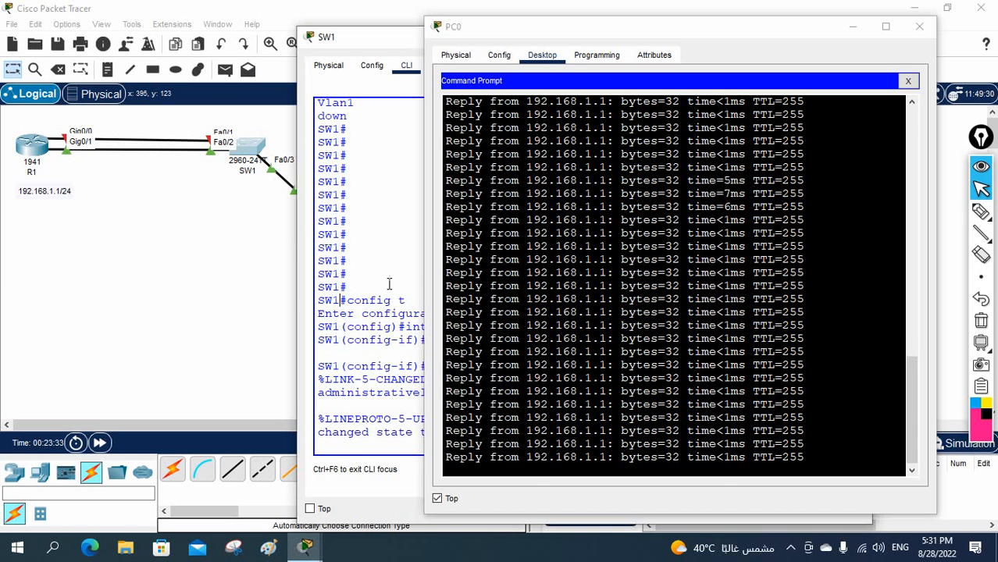
Review the earlier replies in PC0's continuous ping and move its window off SW1's command line.
left_click(910, 414)
left_click_drag(909, 414, 882, 382)
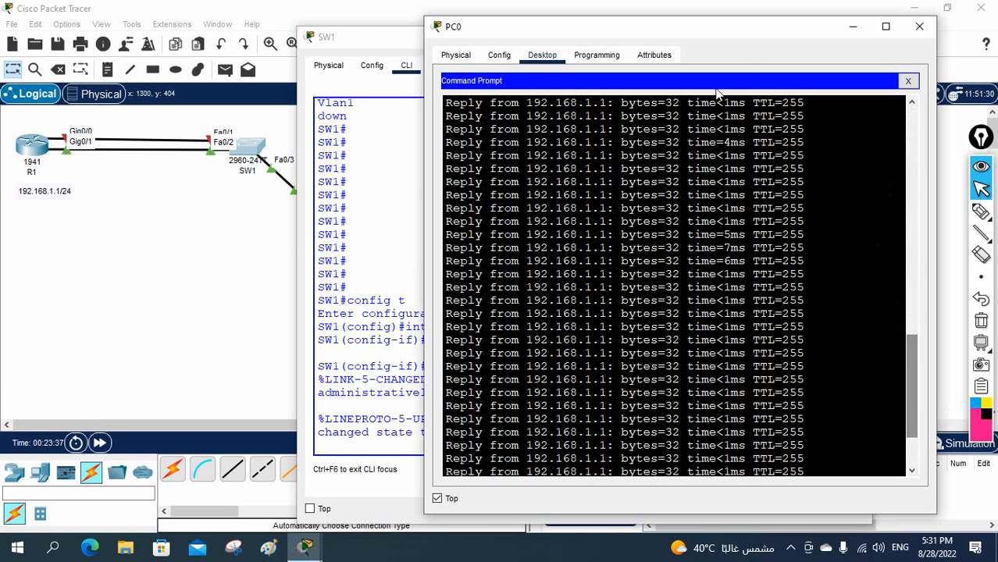
left_click_drag(709, 25, 770, 29)
Re-enable SW1's interface f0/1 with no sh.
left_click(373, 205)
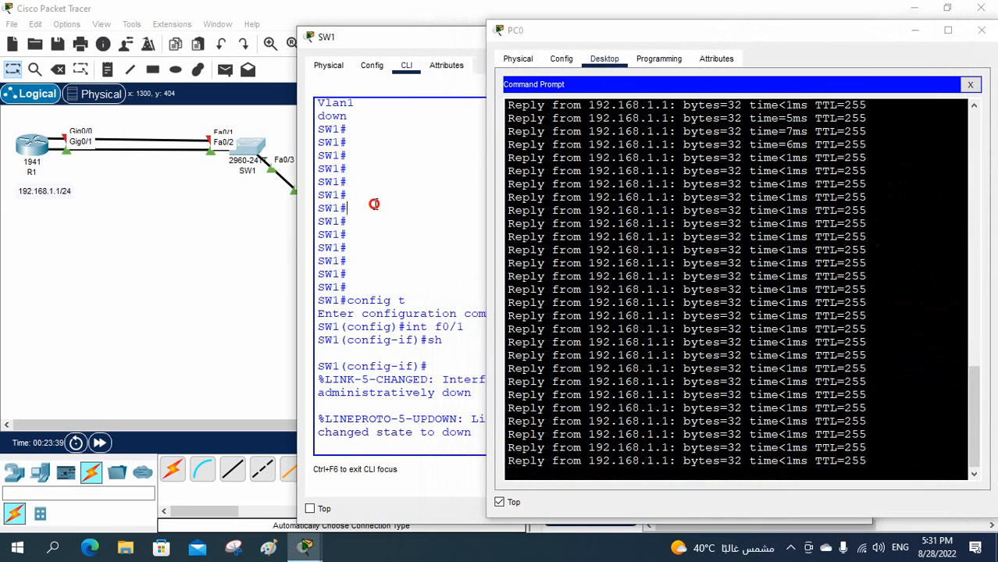
key("Return")
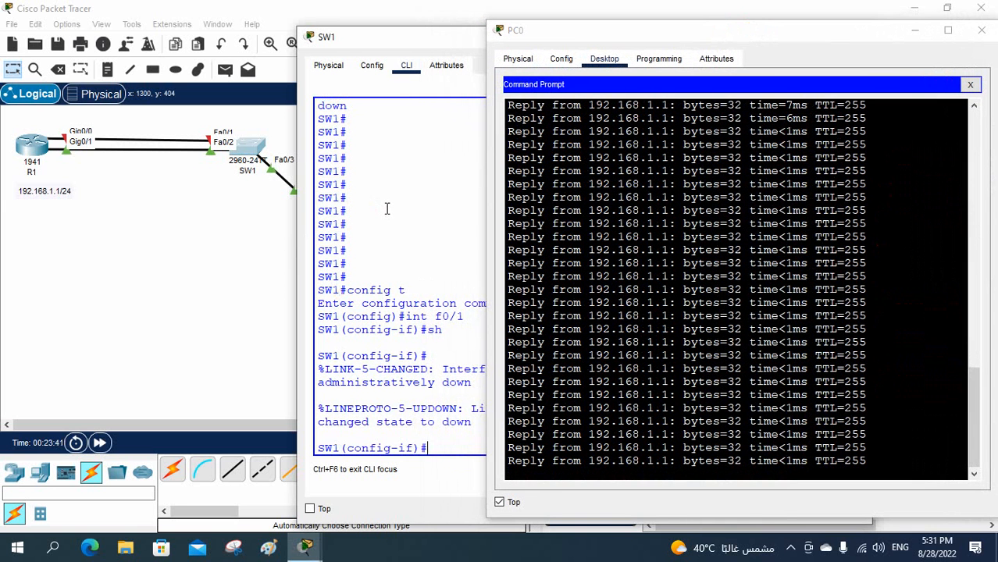
type("no sh")
key("Return")
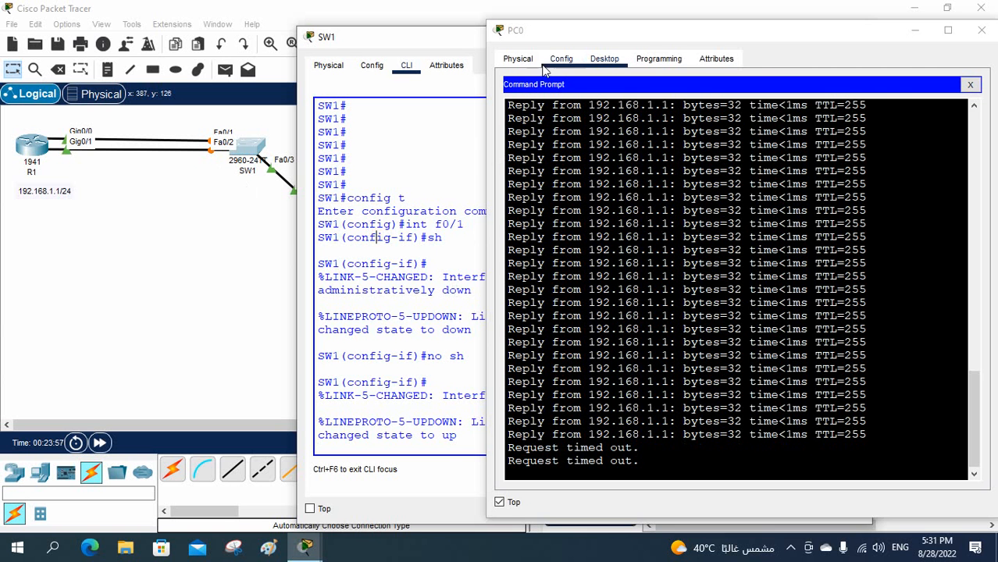
Move PC0's window further off SW1's command line, bring up fresh SW1 prompts, and fast-forward the simulation time.
left_click_drag(582, 30, 610, 37)
left_click(415, 316)
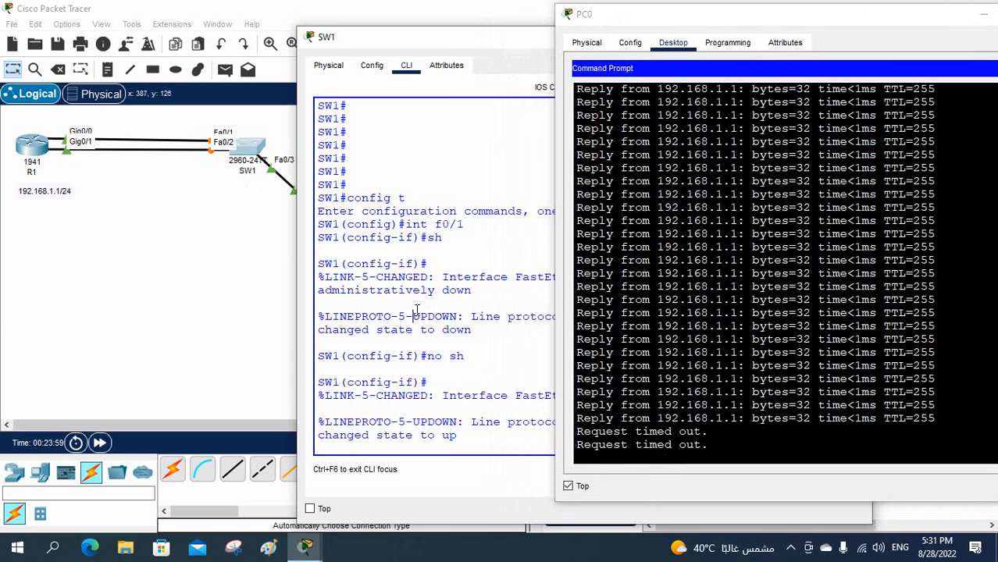
key("Return")
key("Return")
key("Return")
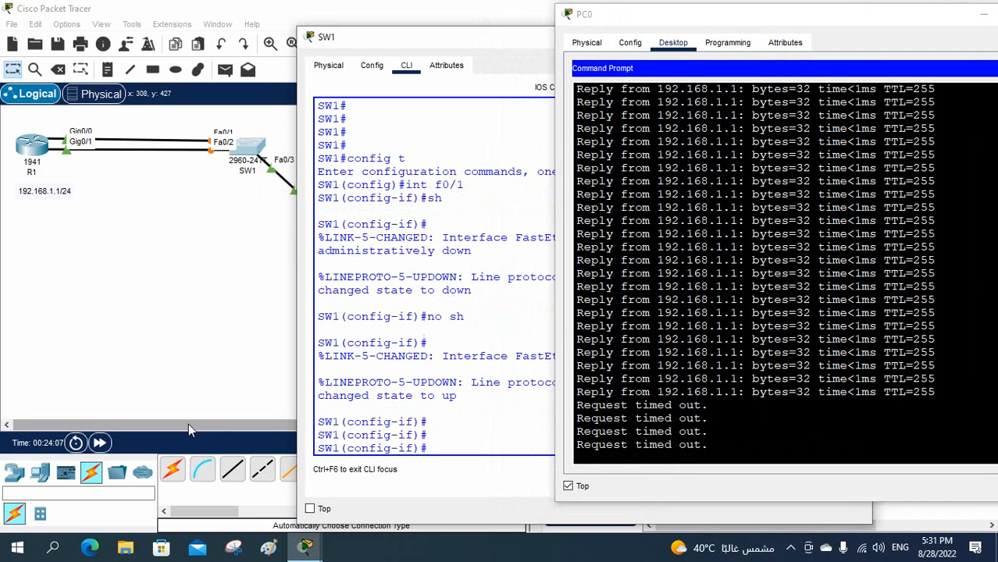
left_click(99, 443)
left_click(99, 442)
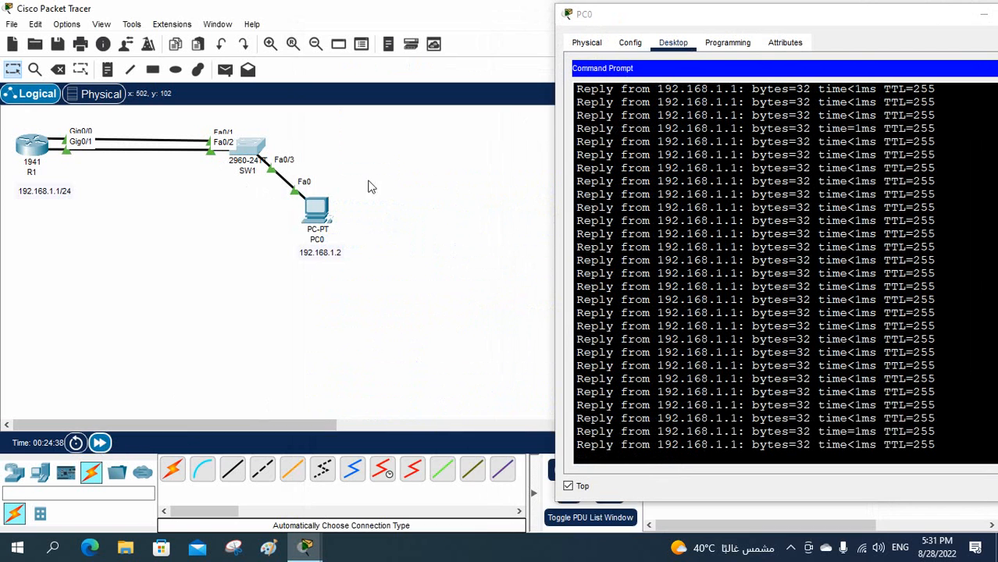
Reopen SW1's command line and review PC0's ping replies, repositioning PC0's window to keep both in view.
left_click(257, 153)
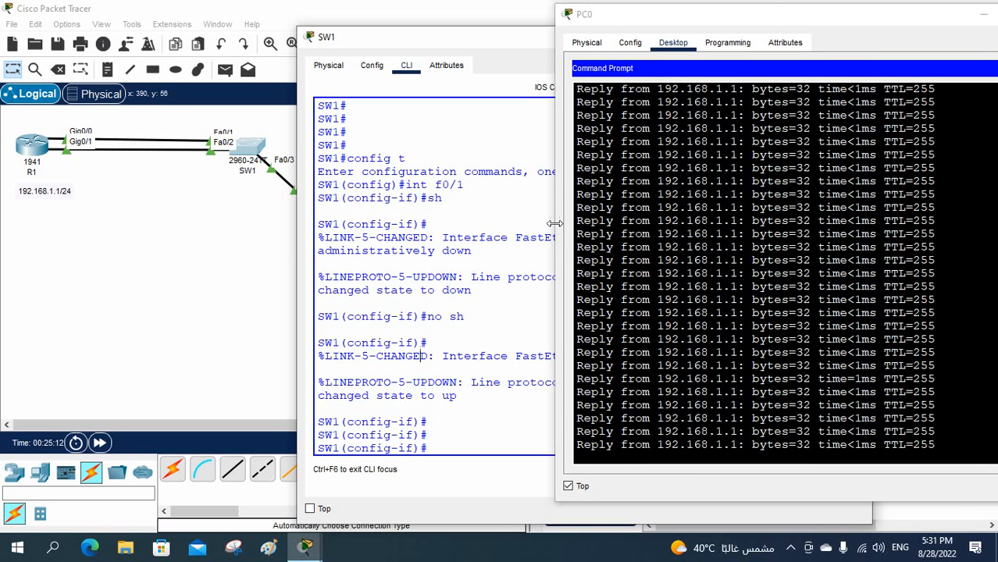
left_click_drag(555, 223, 478, 235)
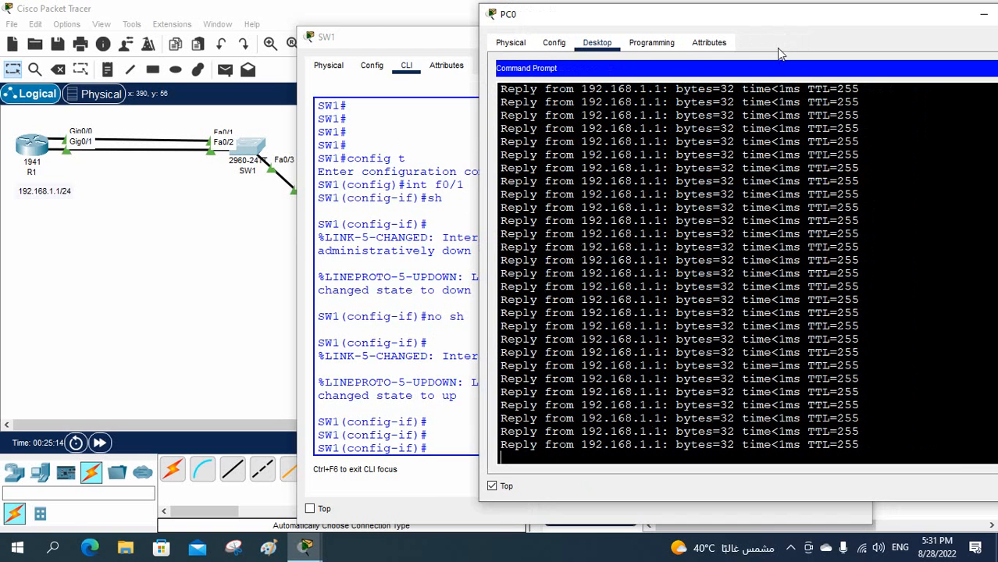
left_click_drag(769, 17, 691, 32)
left_click(969, 427)
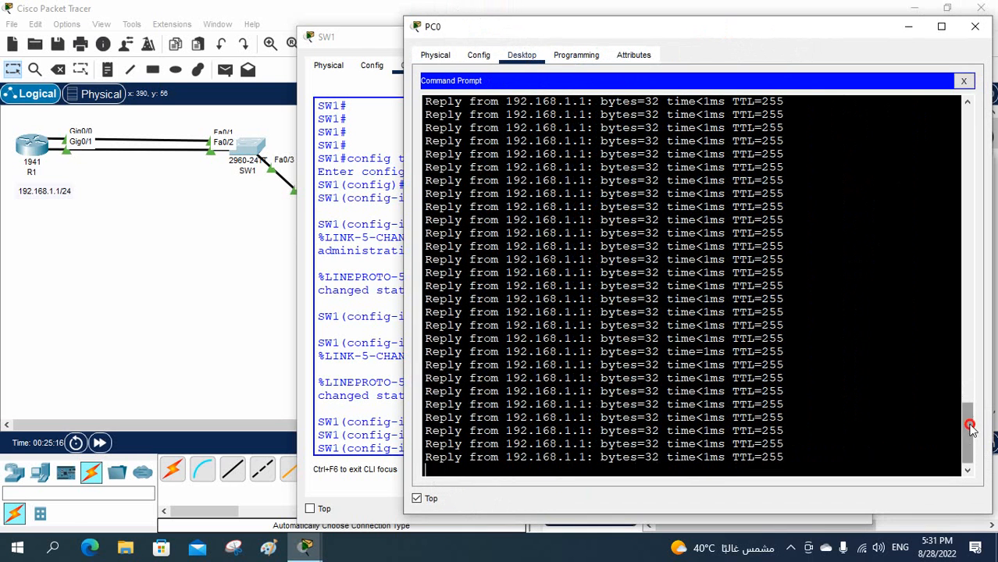
left_click_drag(969, 427, 954, 406)
left_click_drag(602, 29, 723, 24)
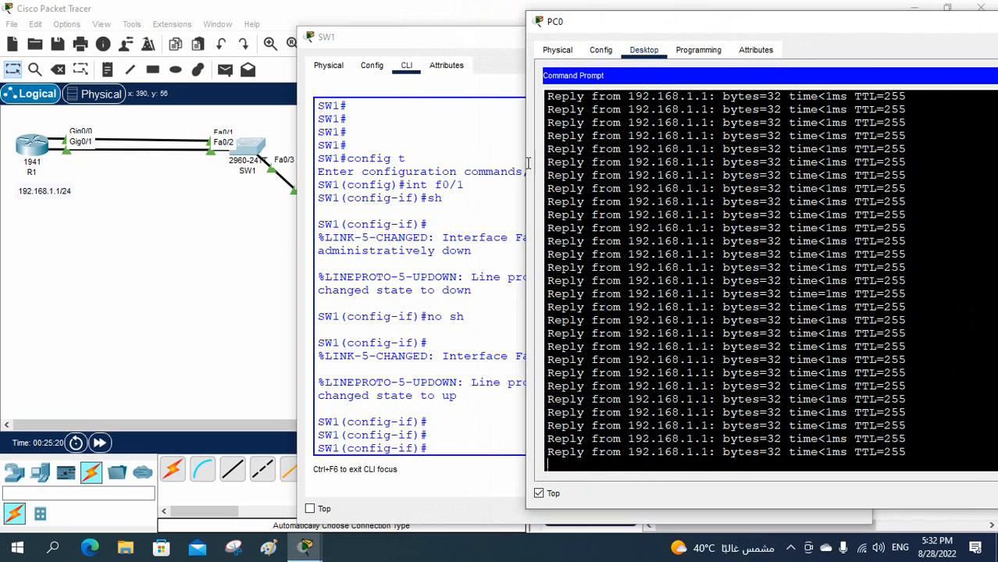
Reissue no sh on SW1's interface f0/1, shut it down with sh, and check PC0's ping replies.
left_click_drag(443, 238, 441, 245)
left_click(461, 350)
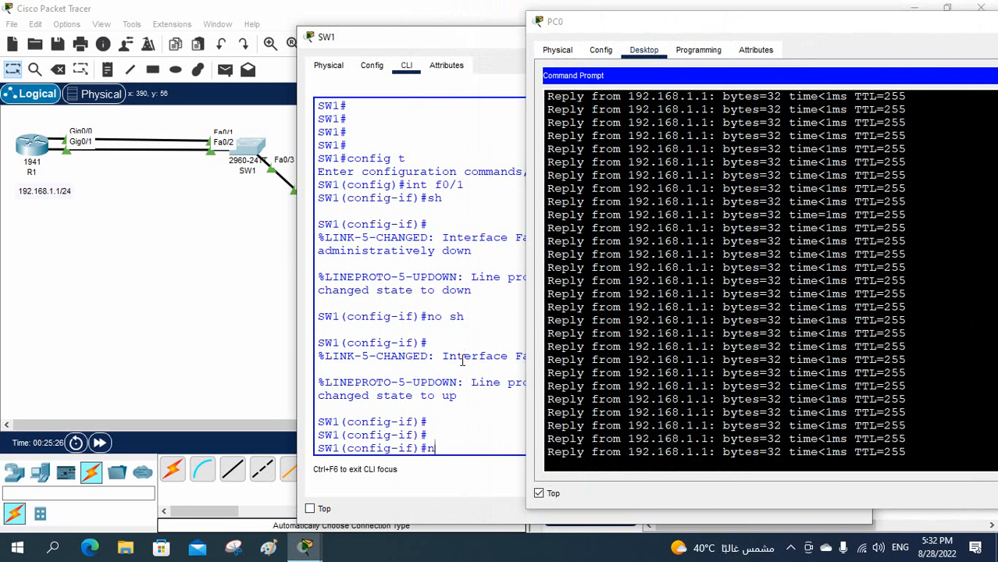
type("no sh")
key("Return")
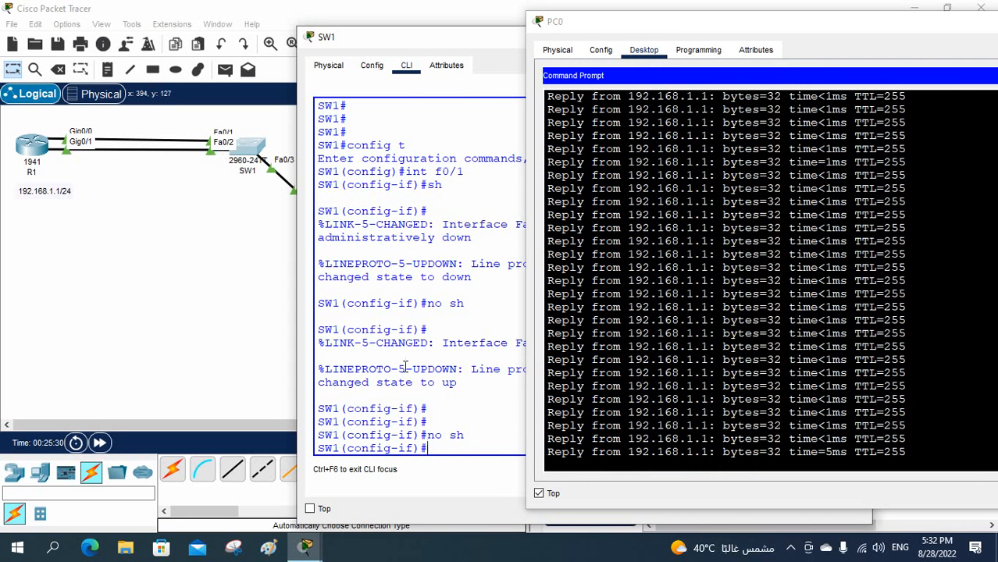
type("sh")
key("Return")
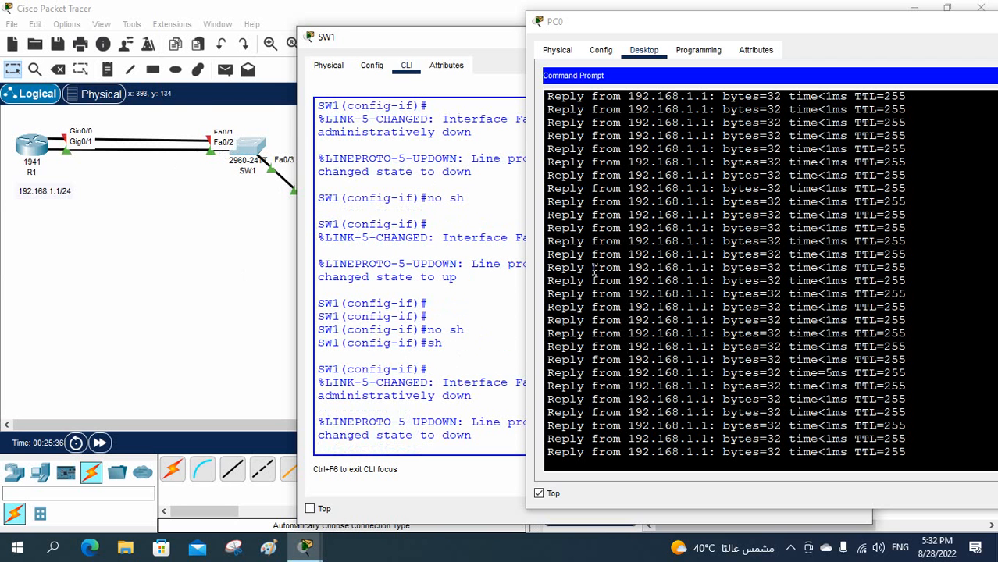
left_click_drag(905, 453, 748, 187)
Enter SW1's interface f0/2 with int f0/2 and shut it down with sh.
left_click(388, 372)
left_click(482, 356)
key("Return")
key("Return")
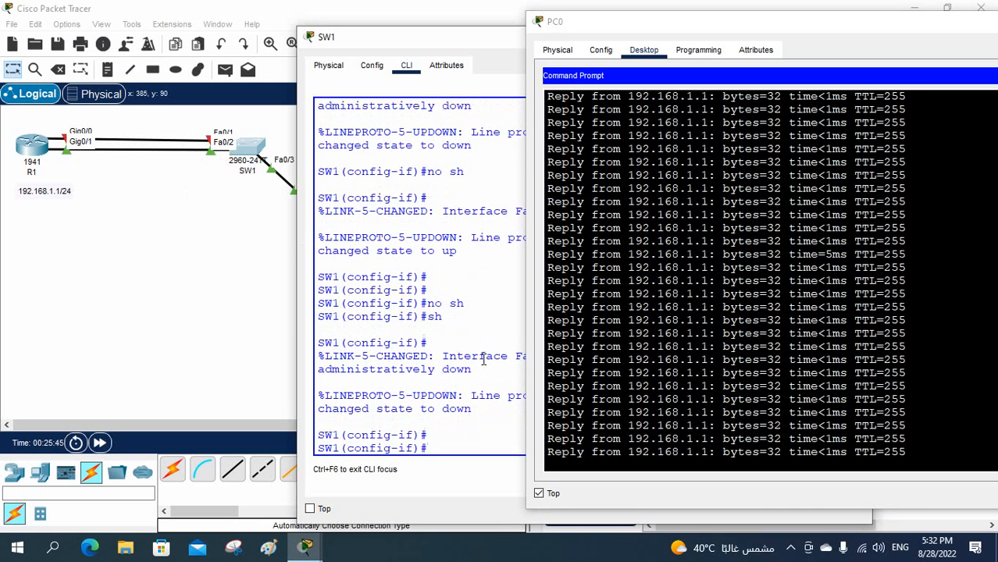
type("int")
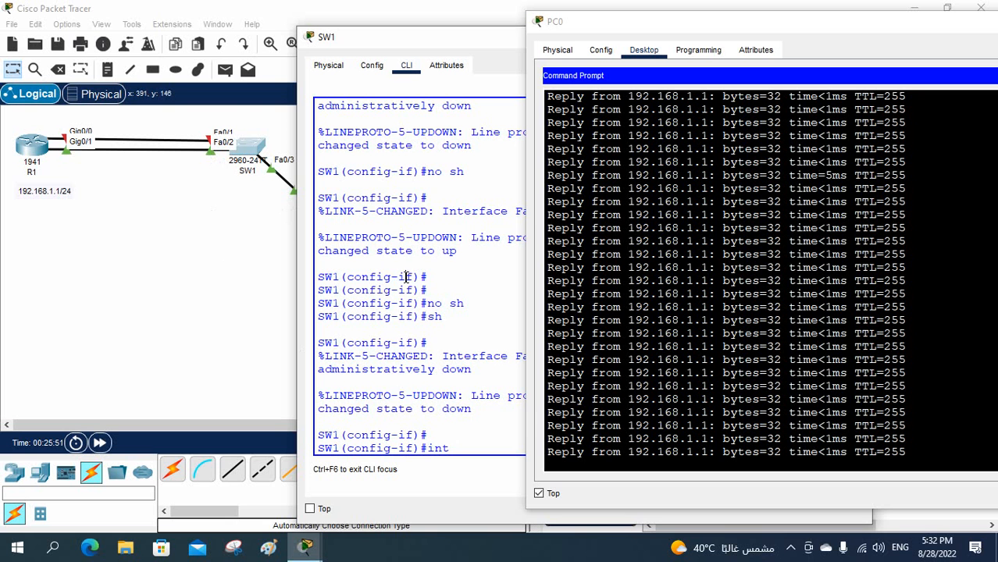
type("/2")
key("Return")
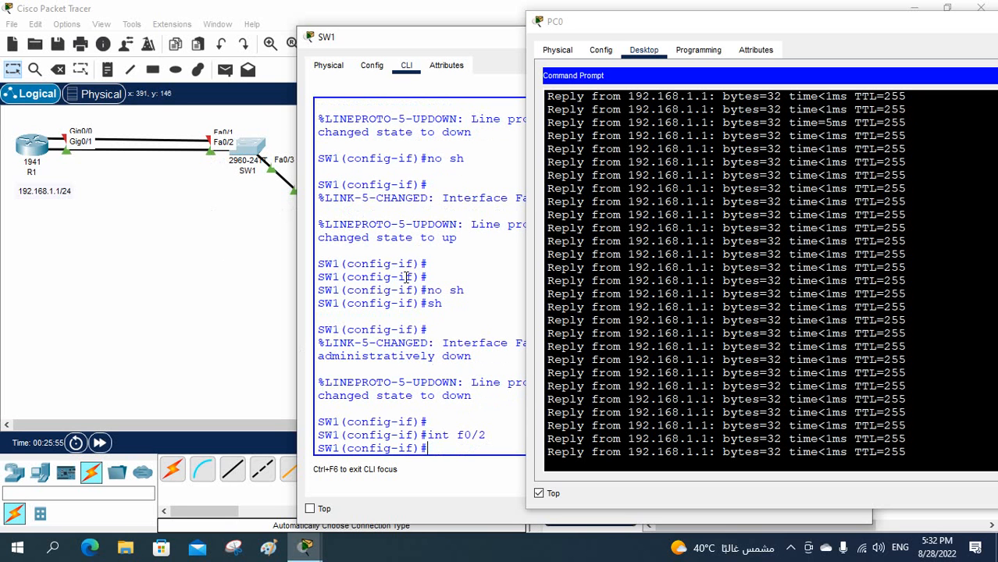
type("sh")
key("Return")
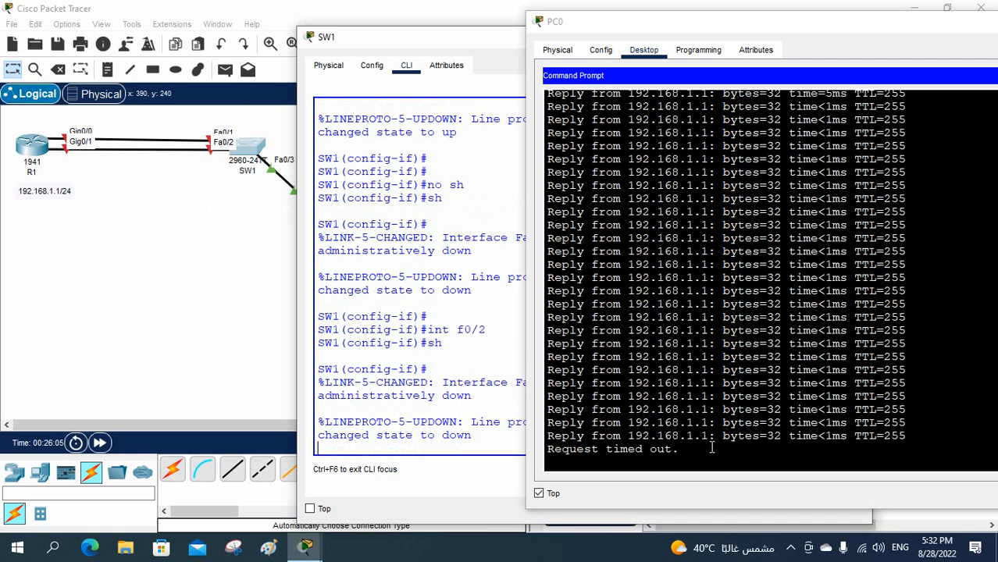
Return SW1 to privileged EXEC mode and display the EtherChannel status with sh etherchannel summary.
left_click(460, 396)
key("Return")
key("Return")
key("Return")
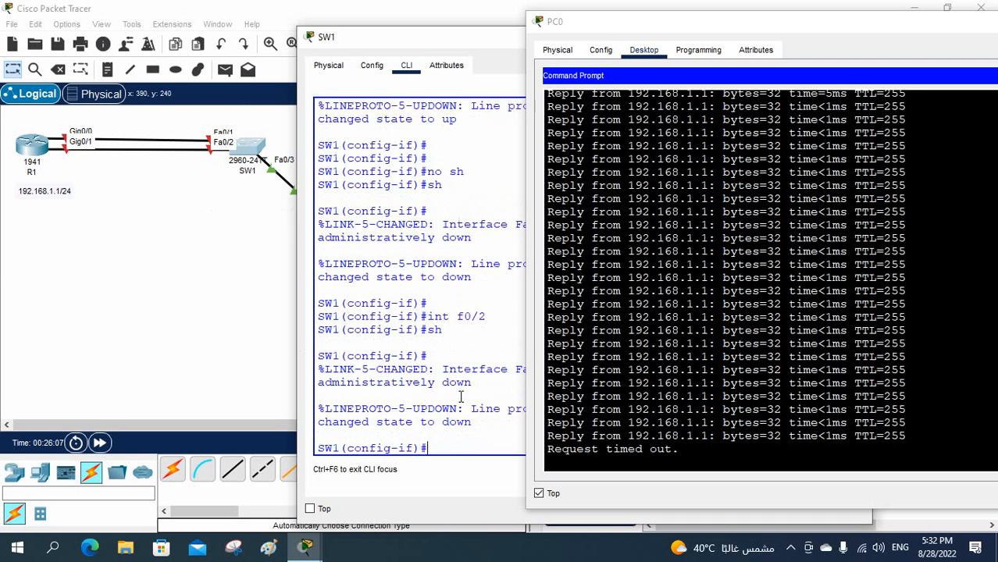
key("ctrl+z")
key("Return")
key("Return")
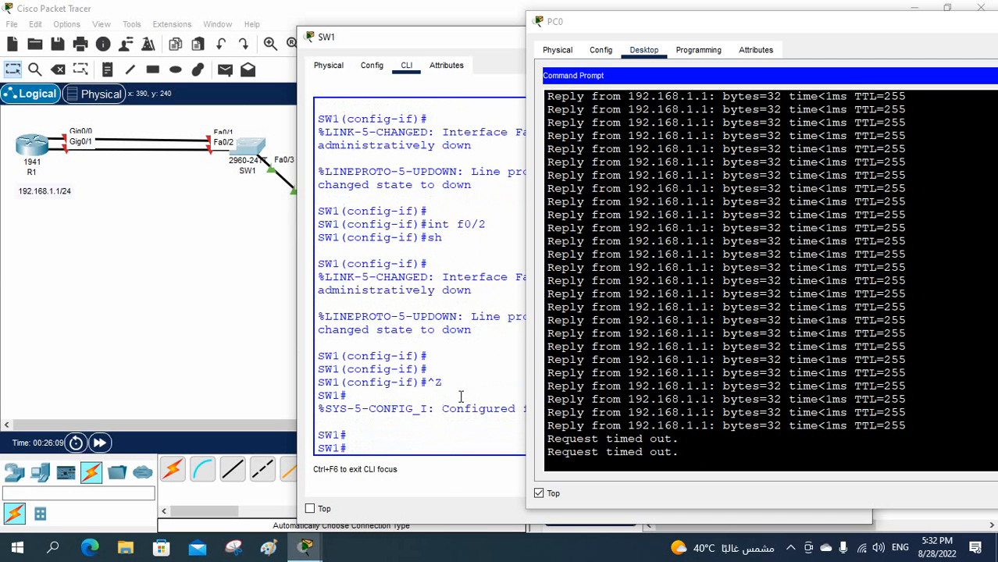
type("sh eth")
key("Tab")
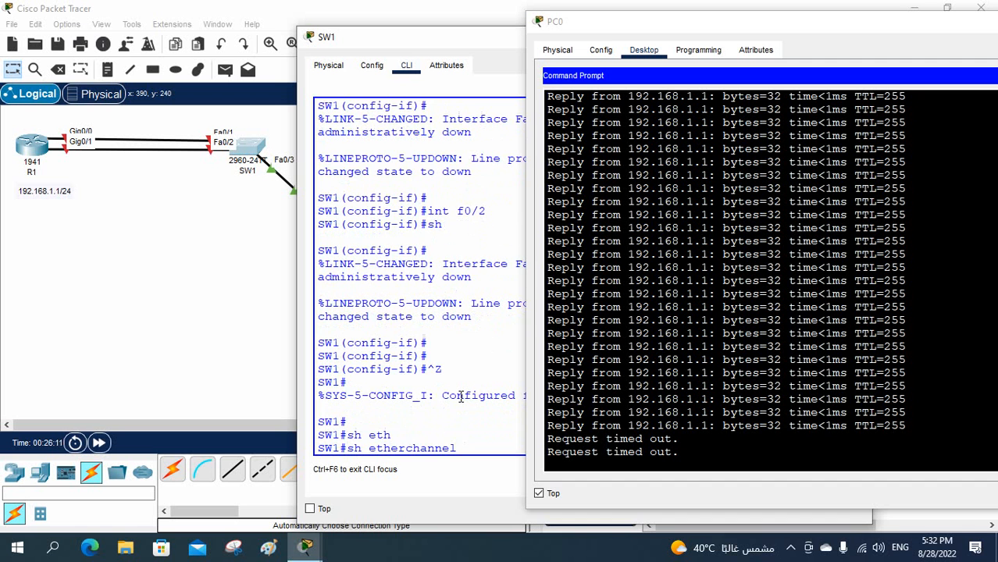
type("su")
key("Tab")
key("Return")
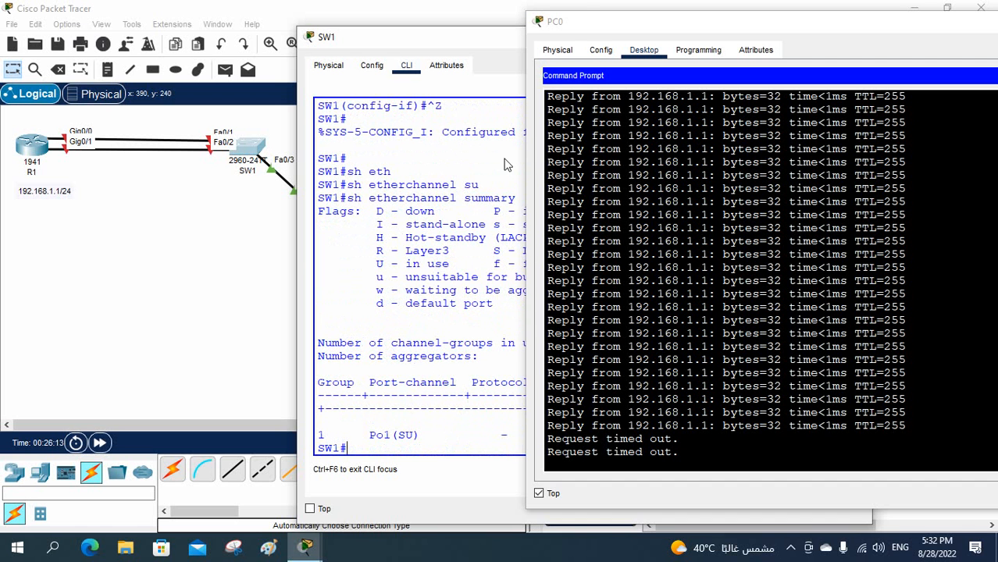
Move PC0's window clear of the EtherChannel summary and examine the Fa0/1 and Fa0/2 port flags against the legend.
left_click_drag(592, 25, 763, 39)
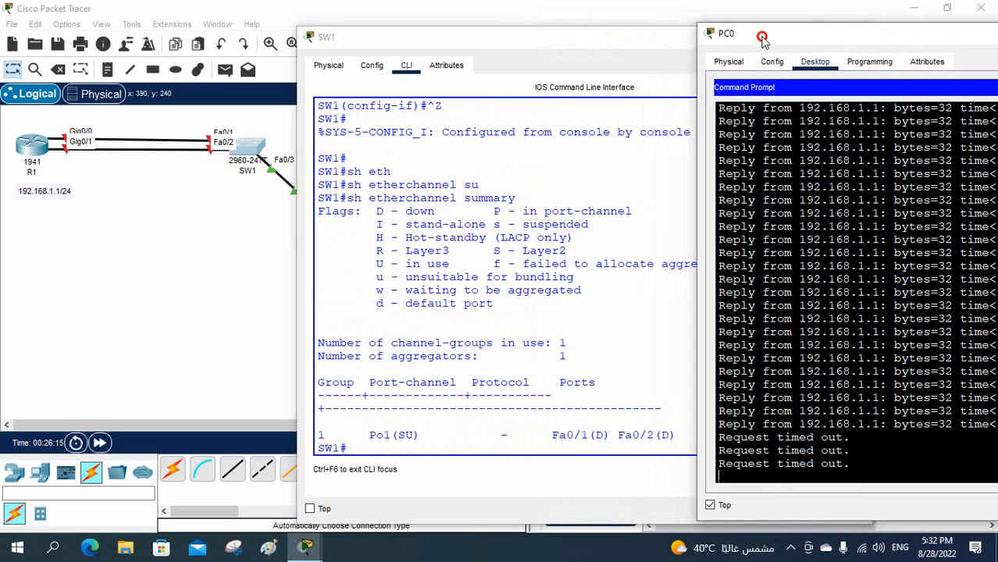
left_click(597, 437)
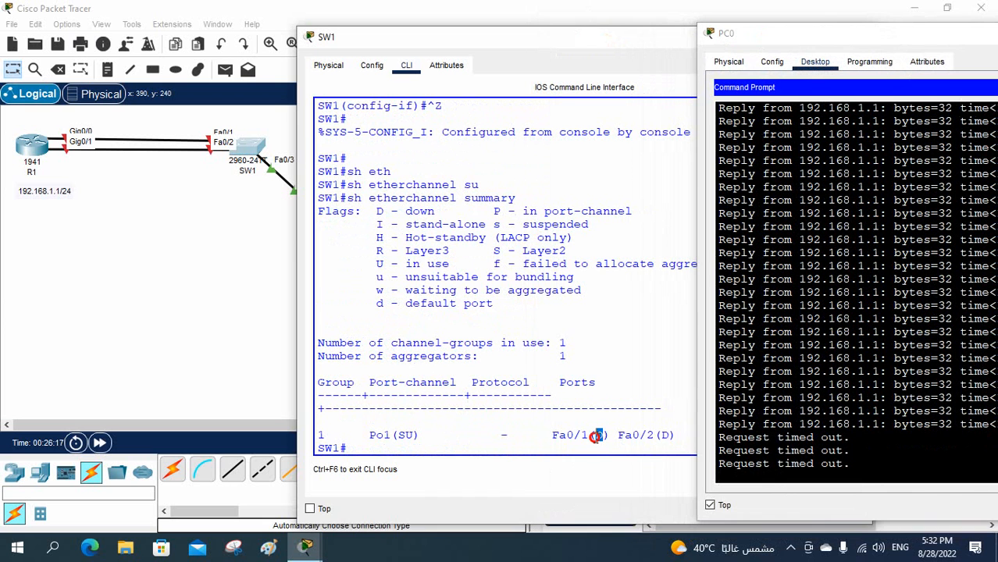
left_click_drag(668, 434, 658, 435)
left_click_drag(378, 211, 434, 212)
left_click(469, 290)
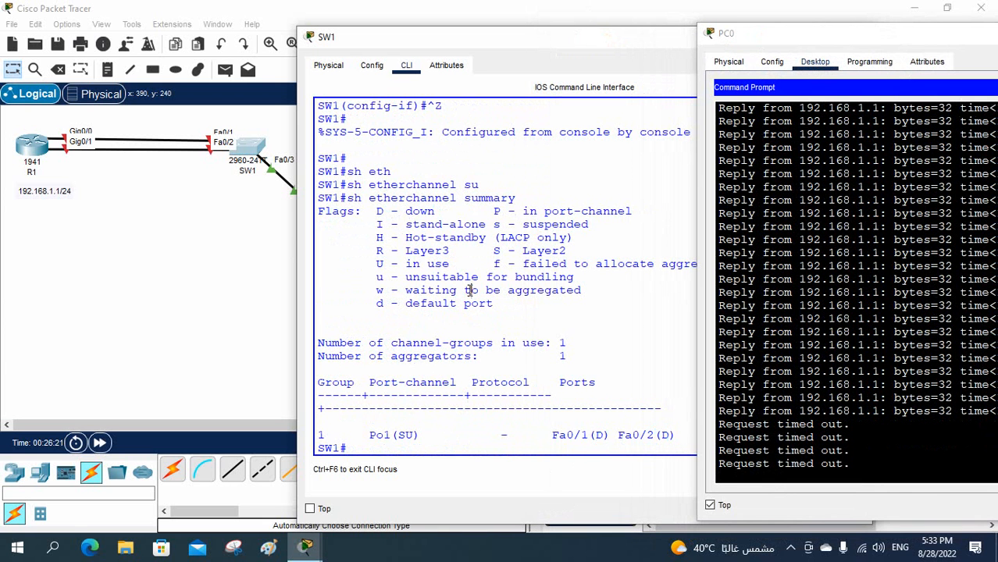
Re-enable SW1's two member interfaces from configuration mode with int range f0/1-2 and no sh.
type("config t")
key("Return")
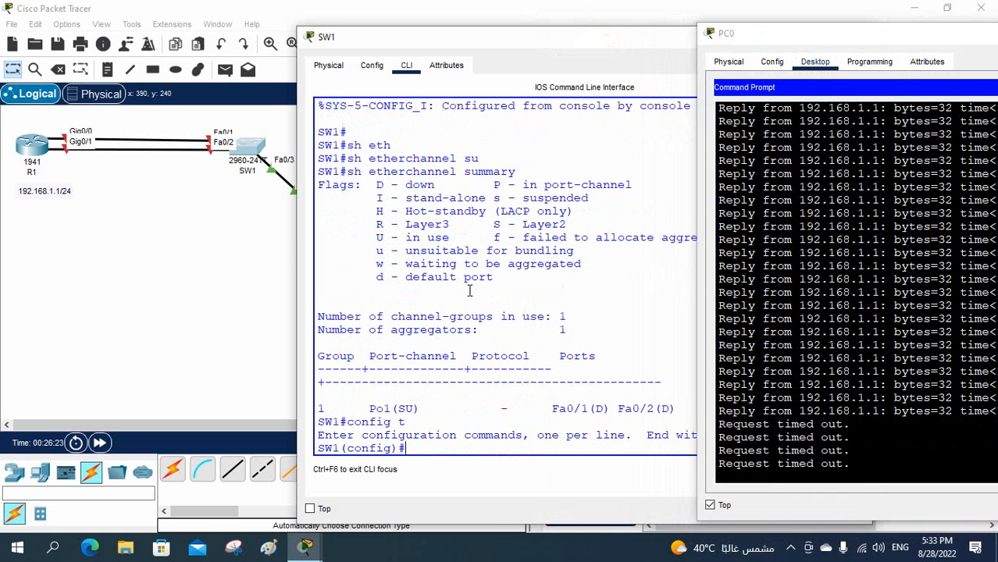
type("int r")
key("Tab")
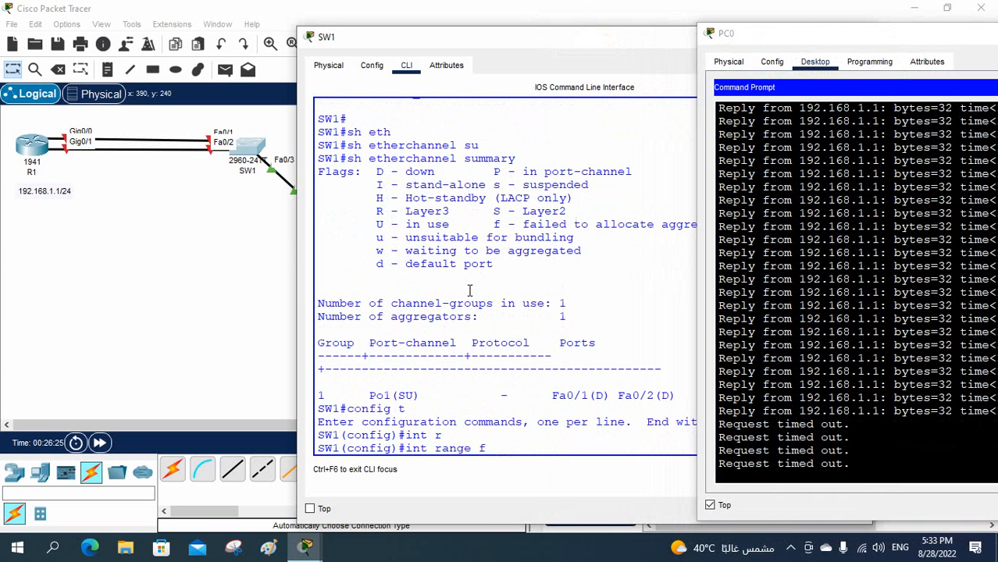
type("f0/1-2")
key("Return")
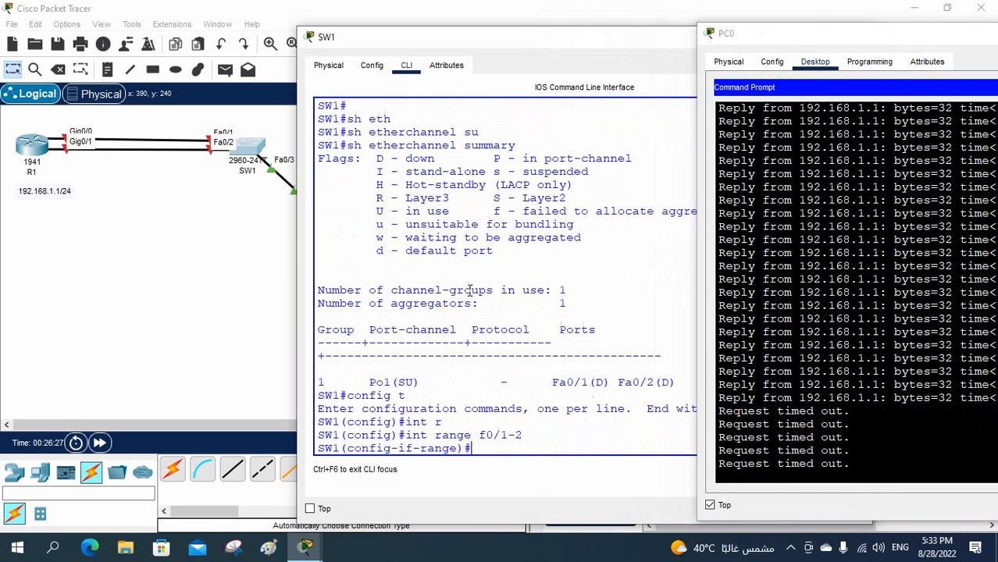
type("no sh")
key("Return")
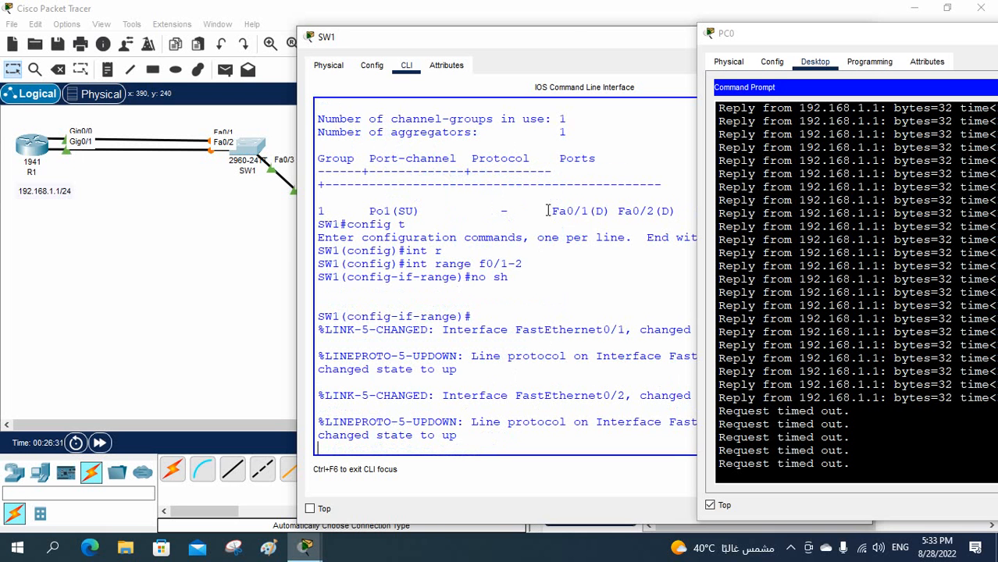
Put SW1's window away and place PC0's window beside the topology to watch the continuous ping.
left_click_drag(574, 44, 401, 57)
left_click(616, 54)
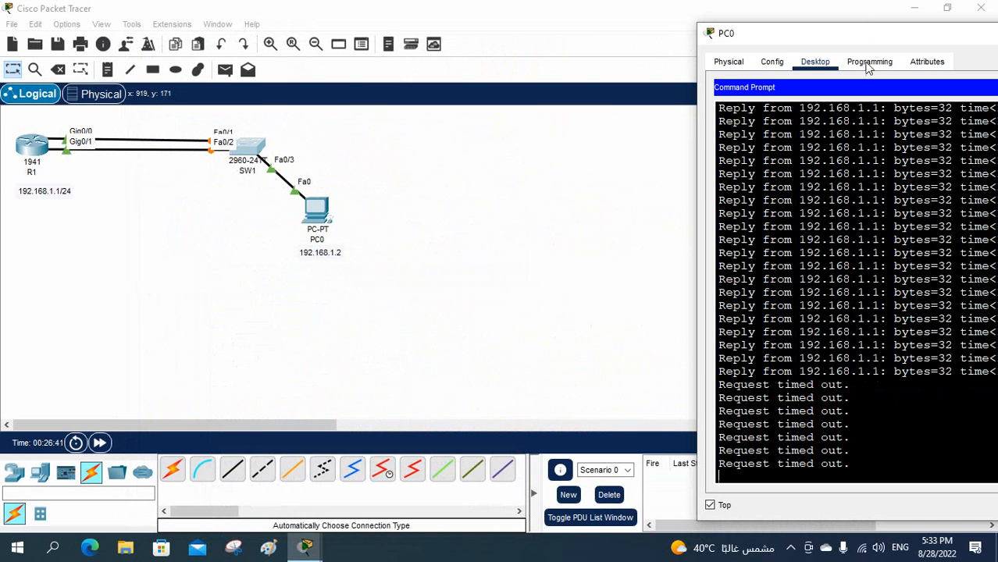
left_click_drag(859, 33, 691, 30)
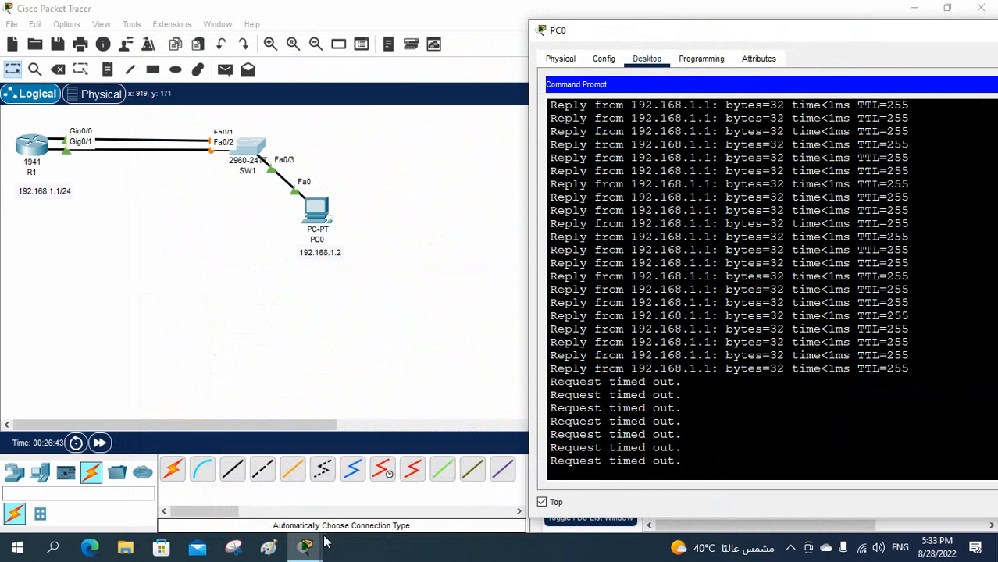
left_click_drag(801, 37, 632, 44)
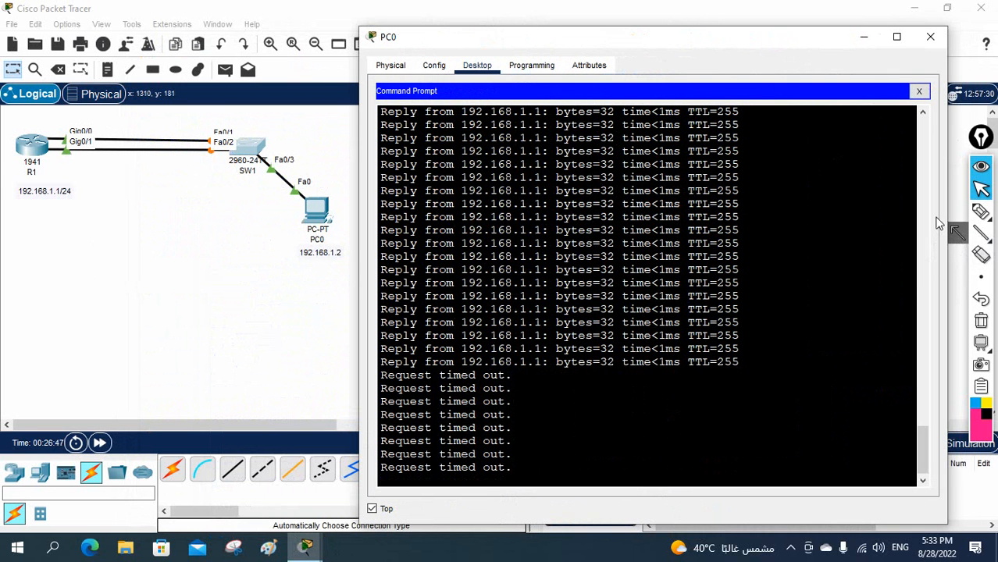
Circle R1's Gig0/0 and Gig0/1 and SW1's Fa0/1 and Fa0/2 with the annotation pen, labelling each pair Po1.
left_click(981, 212)
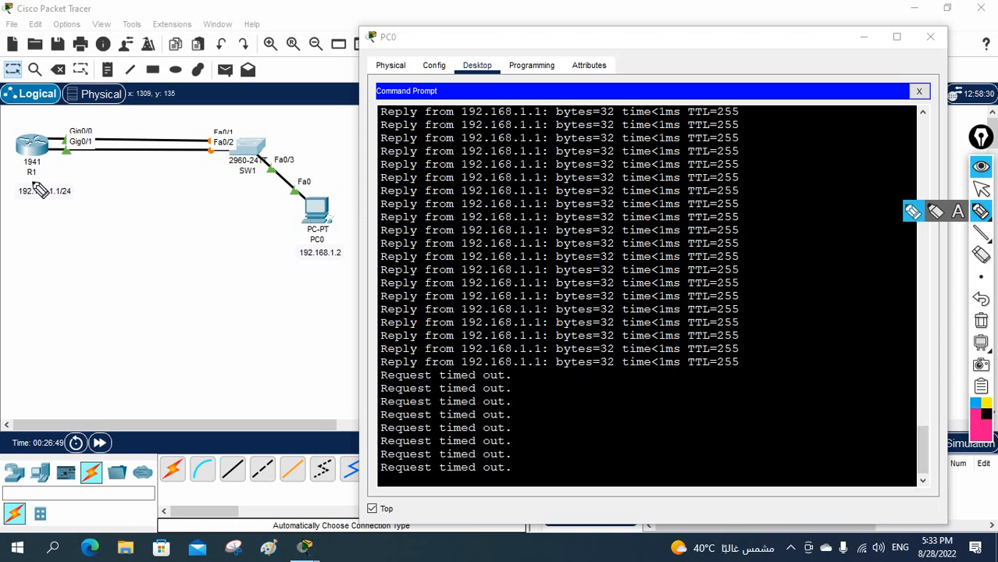
mouse_move(53, 168)
left_mouse_down()
mouse_move(74, 125)
mouse_move(93, 129)
mouse_move(85, 187)
left_mouse_up()
left_click_drag(94, 181, 94, 182)
mouse_move(107, 173)
left_mouse_down()
mouse_move(108, 194)
mouse_move(119, 183)
left_mouse_up()
left_click(77, 159)
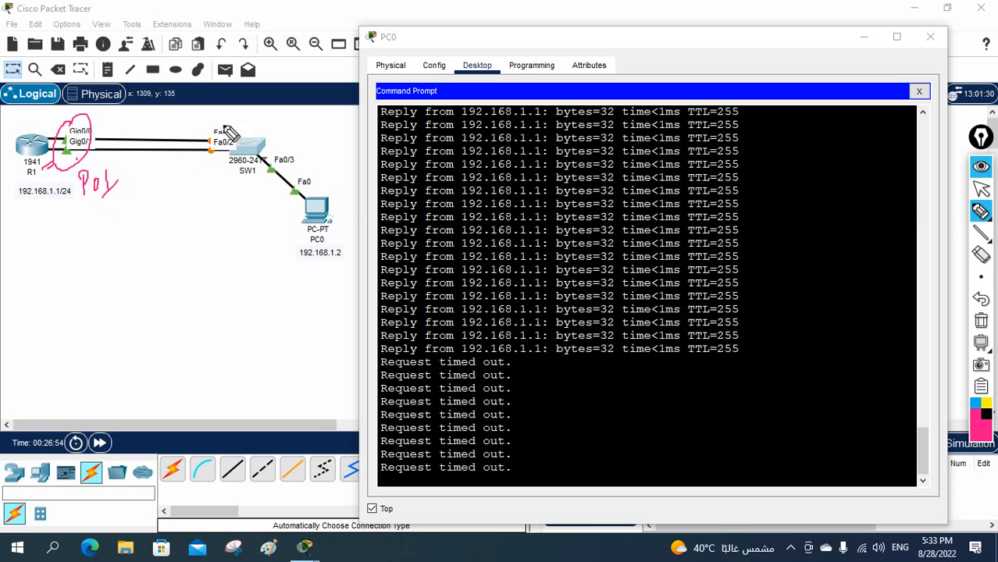
mouse_move(226, 131)
left_mouse_down()
mouse_move(203, 218)
mouse_move(205, 207)
mouse_move(226, 212)
left_mouse_up()
left_click_drag(182, 243, 219, 227)
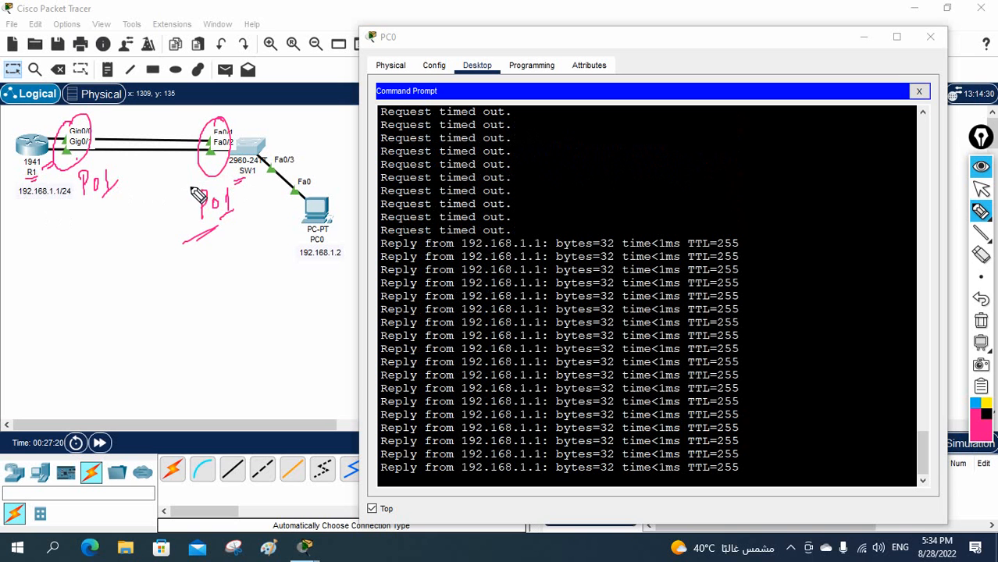
Handwrite "Mini Project" and "L3" with a check mark below the topology.
mouse_move(75, 280)
left_mouse_down()
mouse_move(92, 244)
mouse_move(116, 256)
mouse_move(144, 233)
left_mouse_up()
left_click(134, 218)
mouse_move(119, 267)
left_mouse_down()
mouse_move(127, 285)
mouse_move(174, 267)
mouse_move(195, 275)
mouse_move(254, 221)
mouse_move(248, 235)
left_mouse_up()
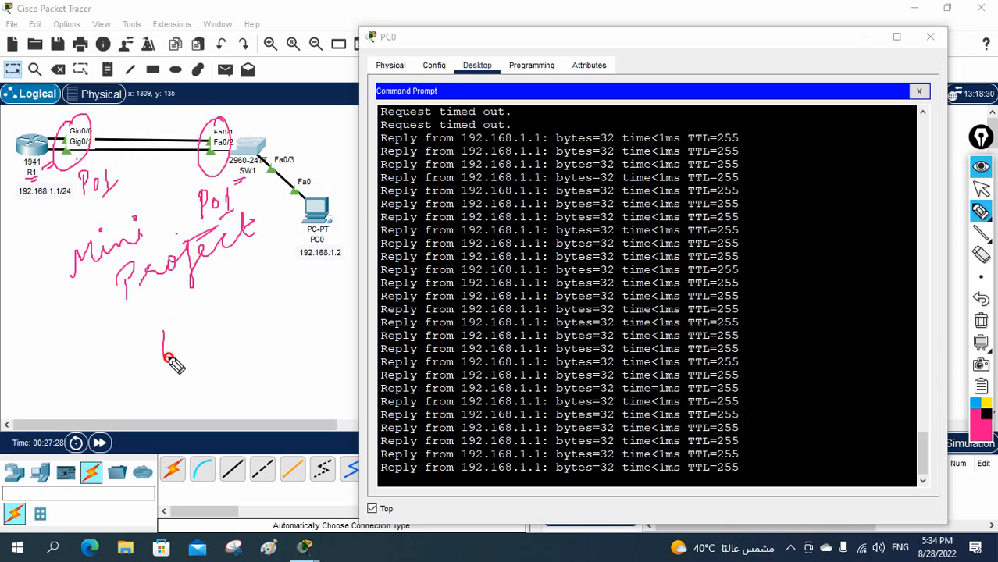
mouse_move(163, 331)
left_mouse_down()
mouse_move(195, 353)
mouse_move(149, 381)
mouse_move(163, 362)
left_mouse_up()
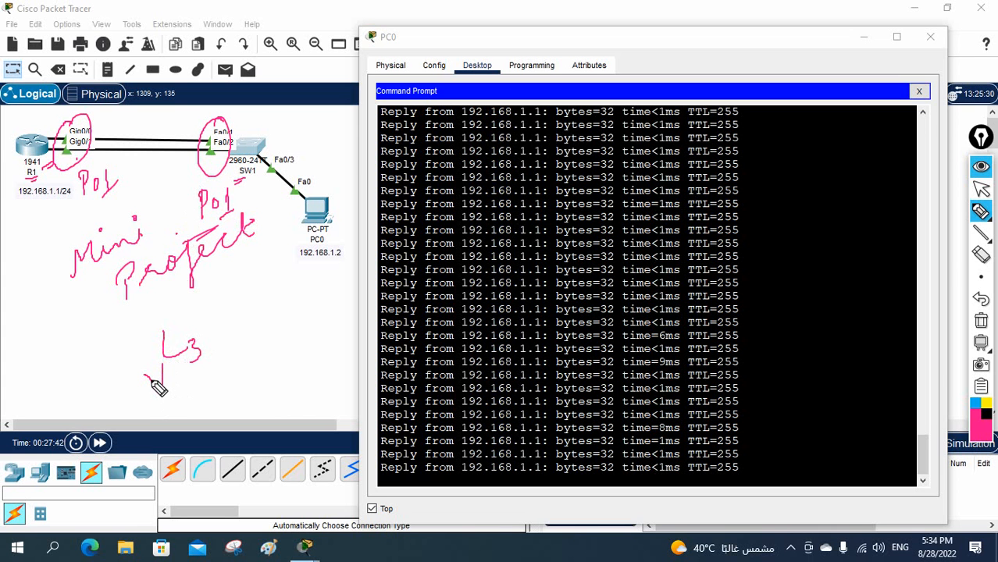
left_click_drag(156, 384, 163, 381)
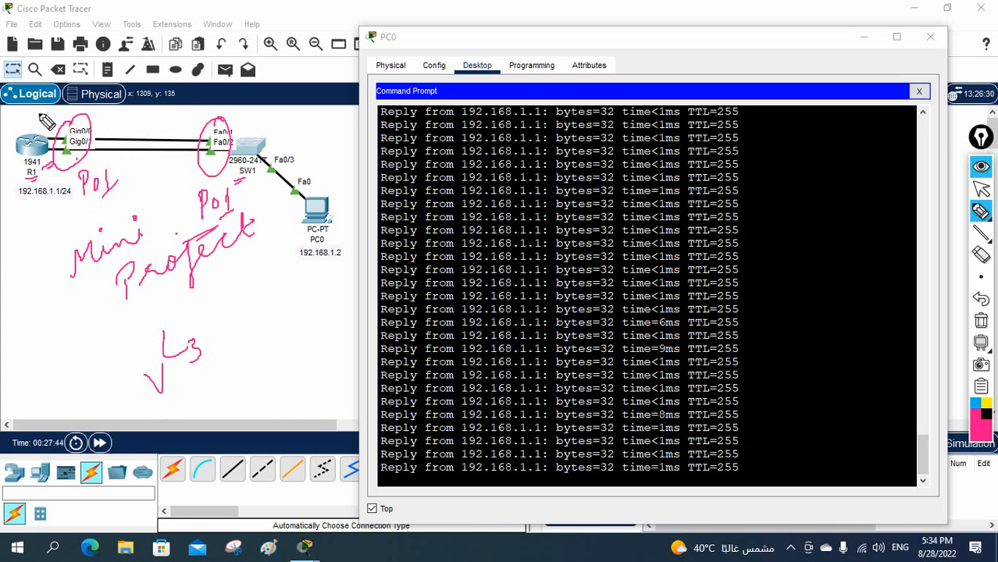
Mark R1 with a pen arrow, and clear all annotations from the screen.
mouse_move(35, 109)
left_mouse_down()
mouse_move(33, 169)
mouse_move(52, 161)
left_mouse_up()
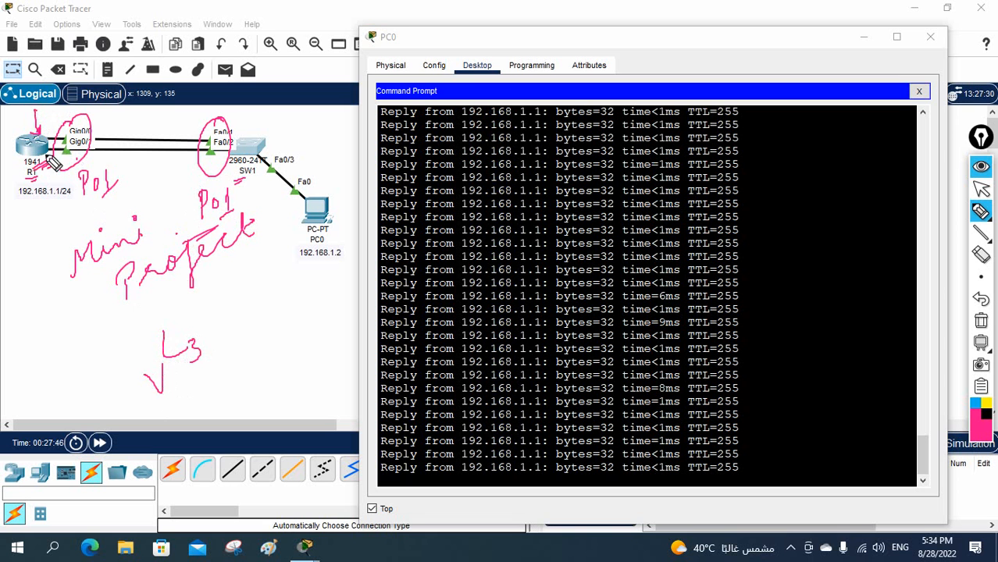
left_click(980, 321)
left_click(981, 189)
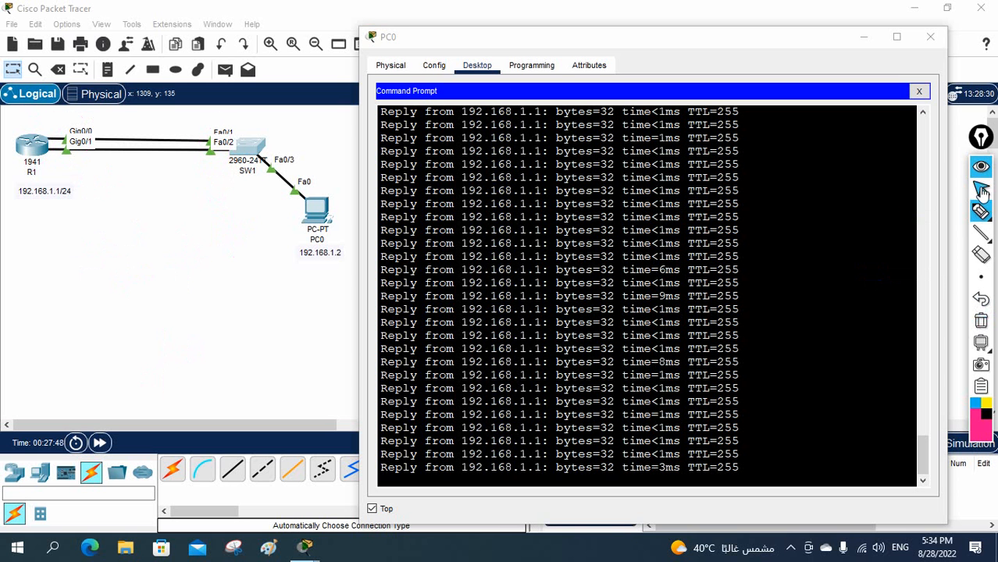